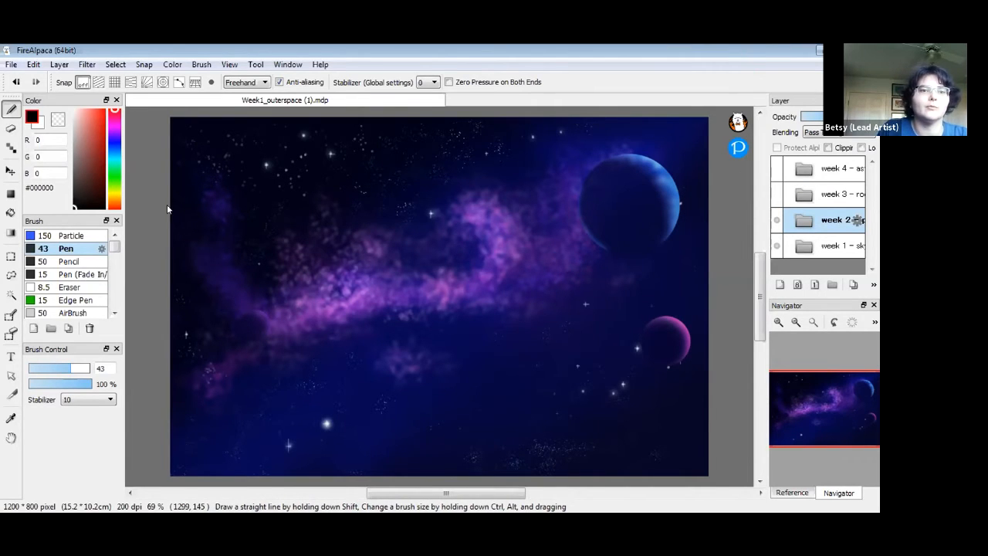
# Hide the week 2 layer folder so its old planets disappear from the canvas
pyautogui.click(776, 220)
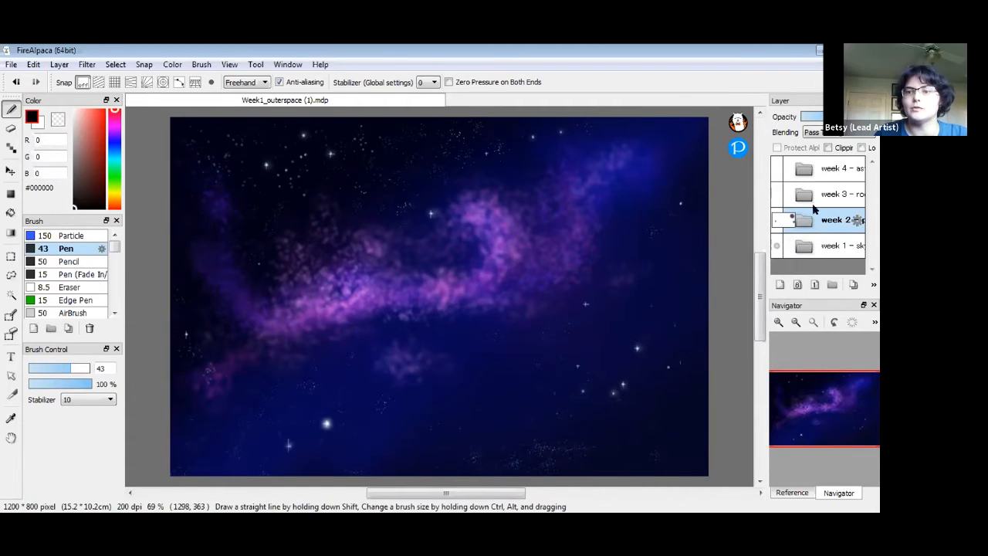
# Add a new empty layer above the week 2 folder and name it 'planets'
pyautogui.click(779, 284)
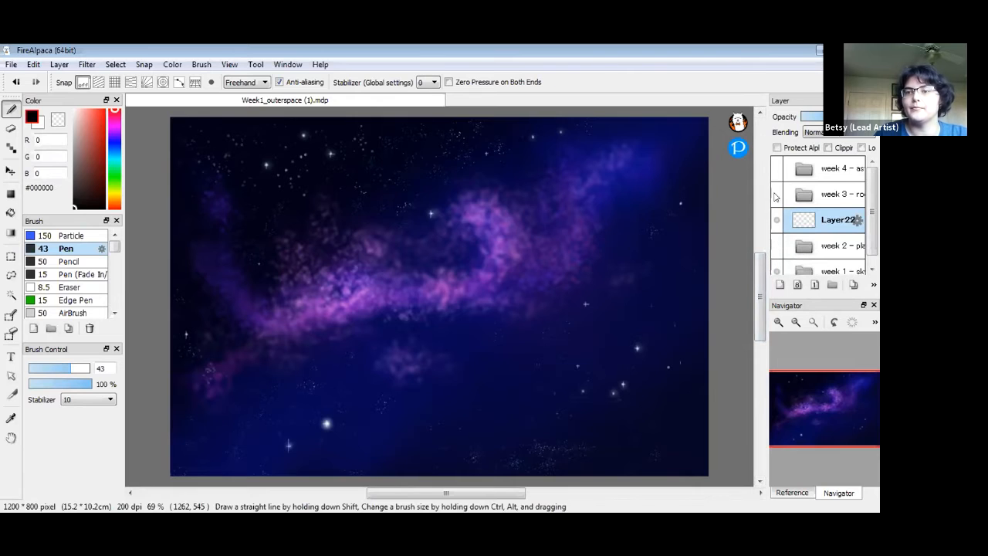
pyautogui.doubleClick(826, 221)
pyautogui.write('planets')
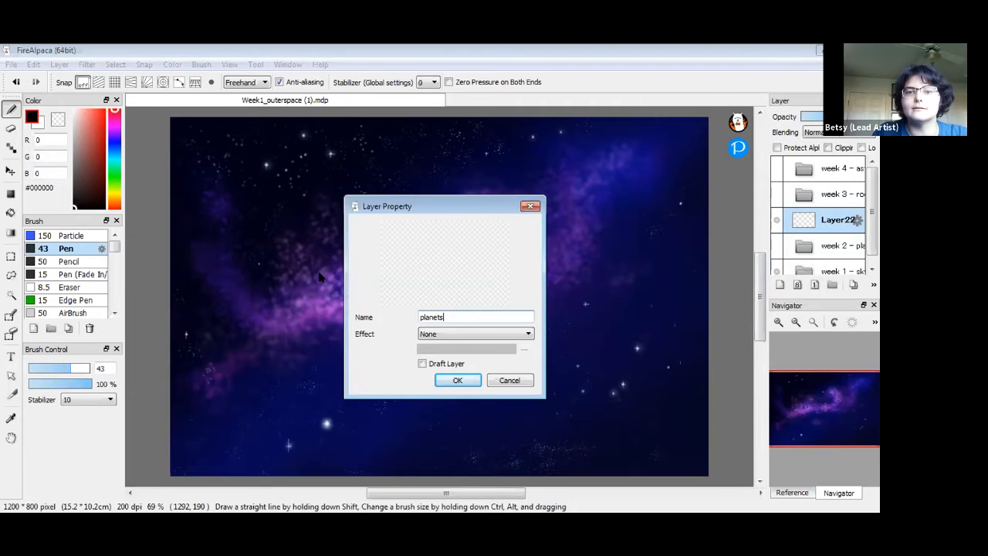
pyautogui.press('Return')
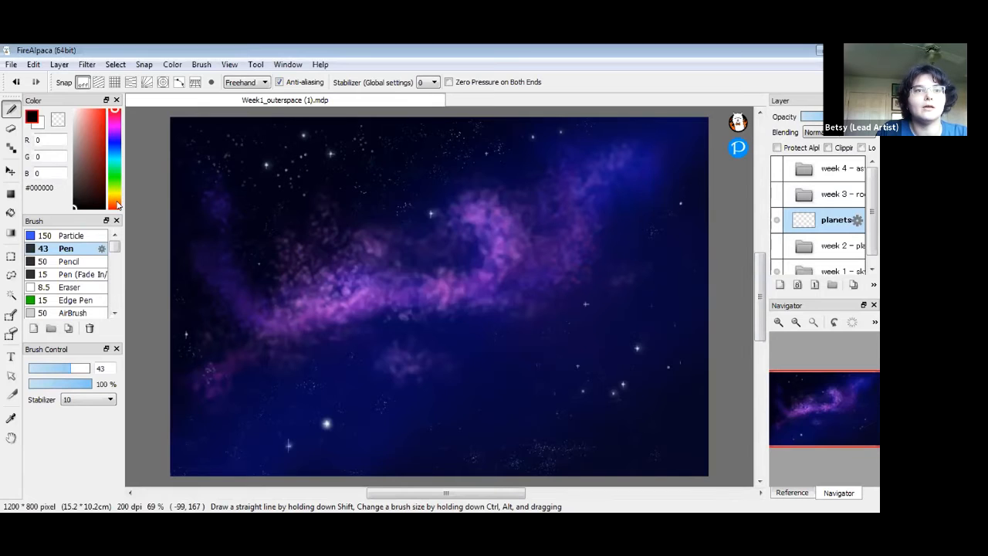
# Turn on concentric-circle snap centred over the upper middle of the nebula and pick green #00FFAC
pyautogui.click(163, 83)
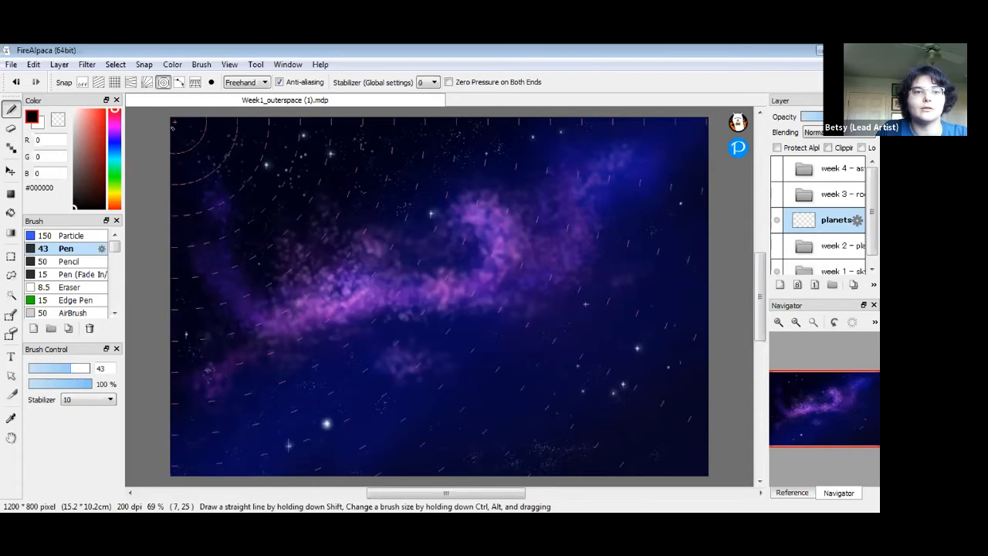
pyautogui.click(212, 84)
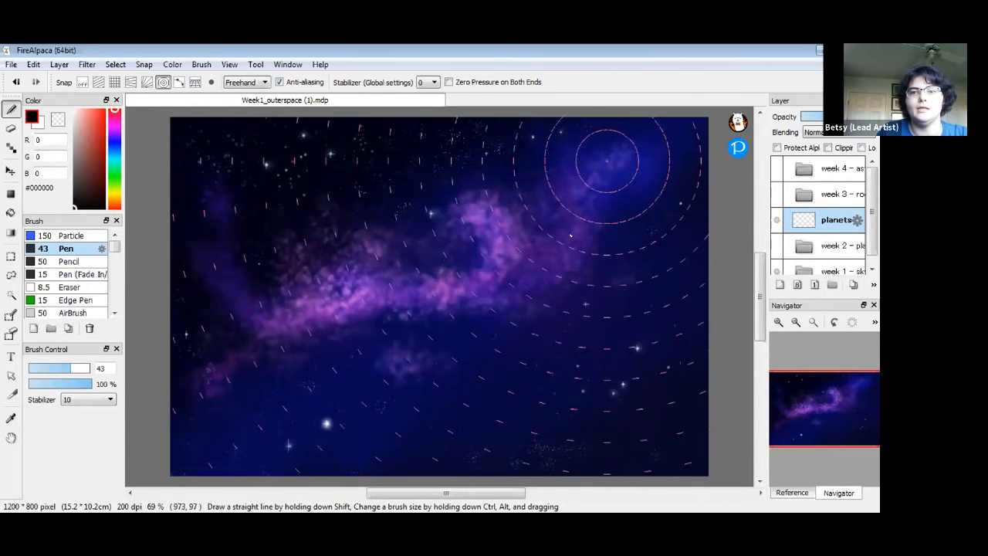
pyautogui.click(516, 238)
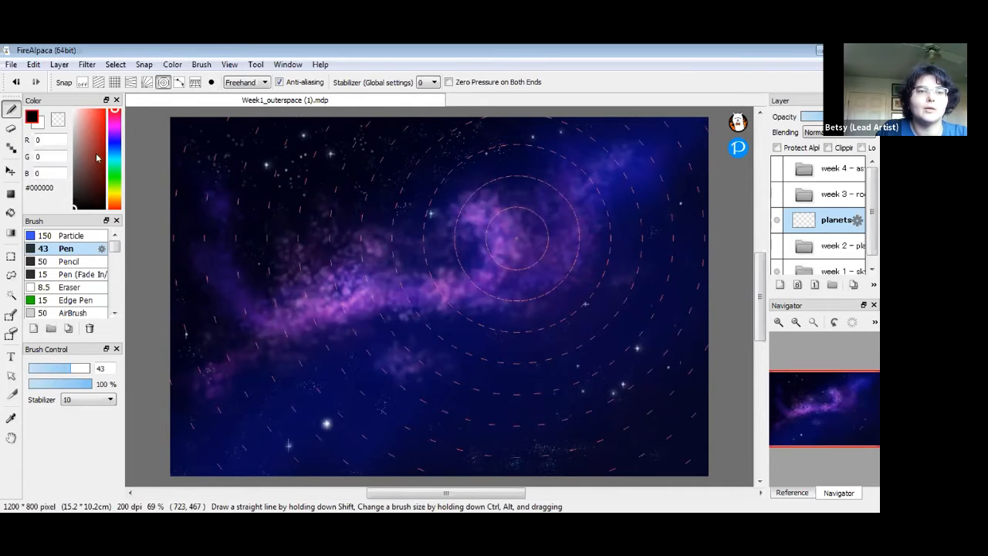
pyautogui.click(111, 165)
pyautogui.moveTo(102, 113); pyautogui.dragTo(106, 99)
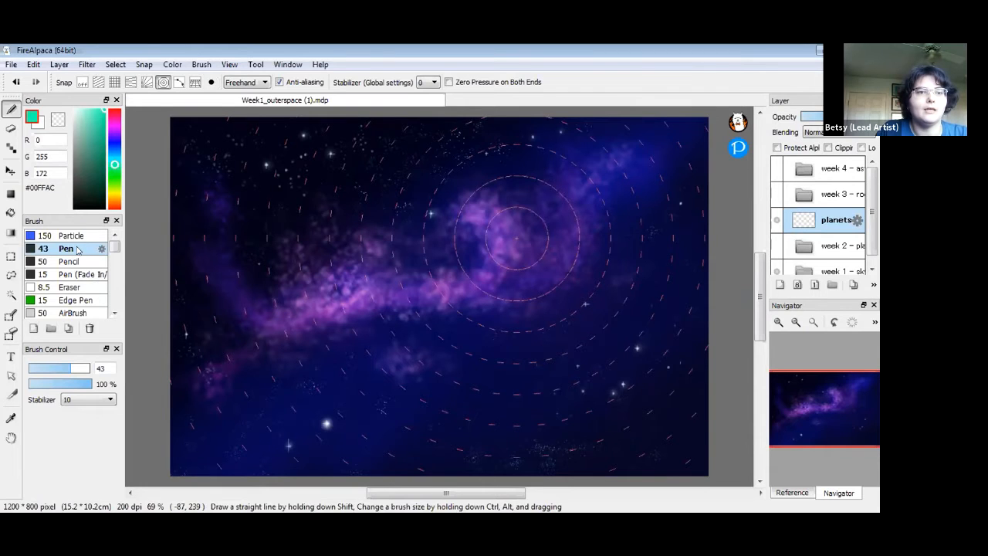
# Draw a teal circle outline along the snap guide with the pen at size 6
pyautogui.click(101, 368)
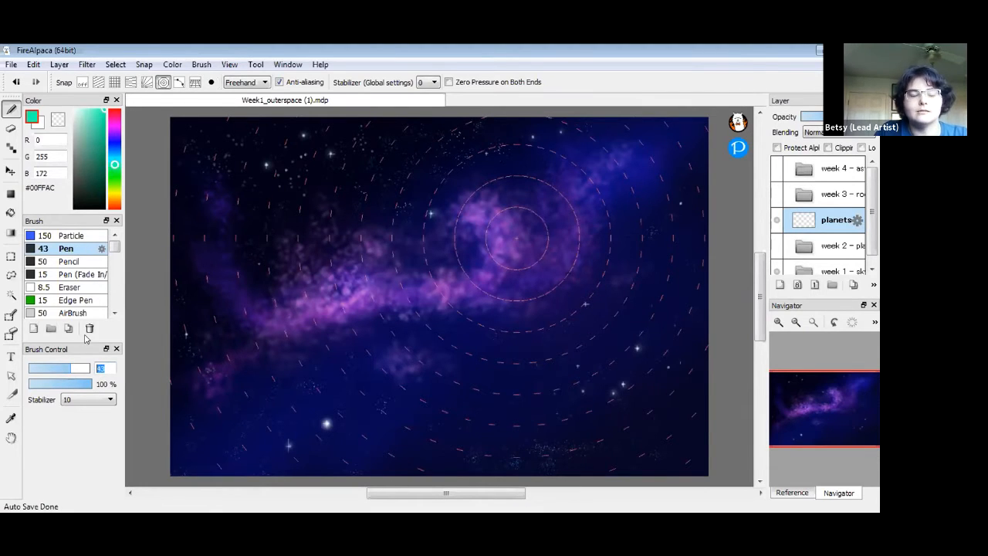
pyautogui.write('6')
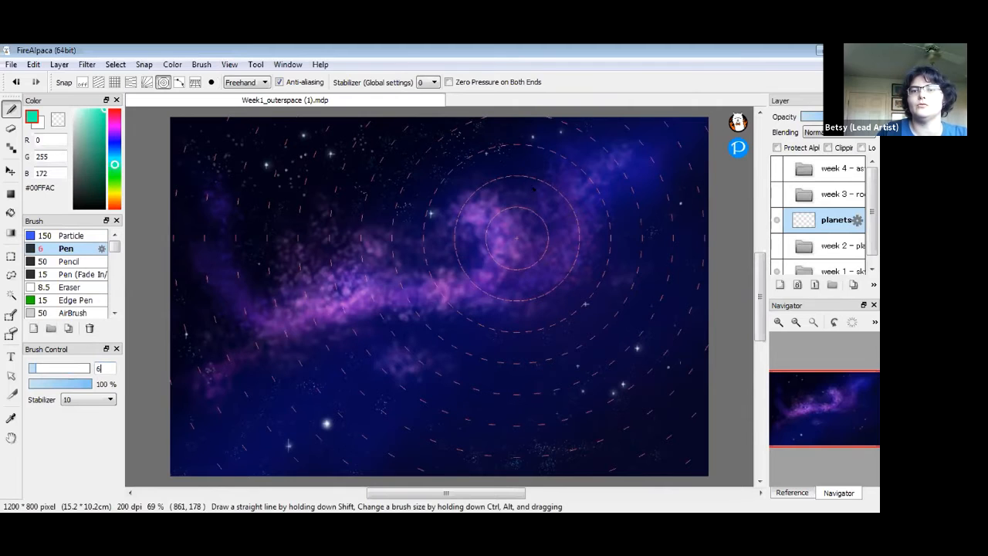
pyautogui.moveTo(530, 179)
pyautogui.mouseDown()
pyautogui.moveTo(475, 202)
pyautogui.moveTo(470, 294)
pyautogui.mouseUp()
pyautogui.moveTo(561, 294)
pyautogui.mouseDown()
pyautogui.moveTo(580, 232)
pyautogui.moveTo(532, 176)
pyautogui.moveTo(472, 195)
pyautogui.moveTo(473, 305)
pyautogui.mouseUp()
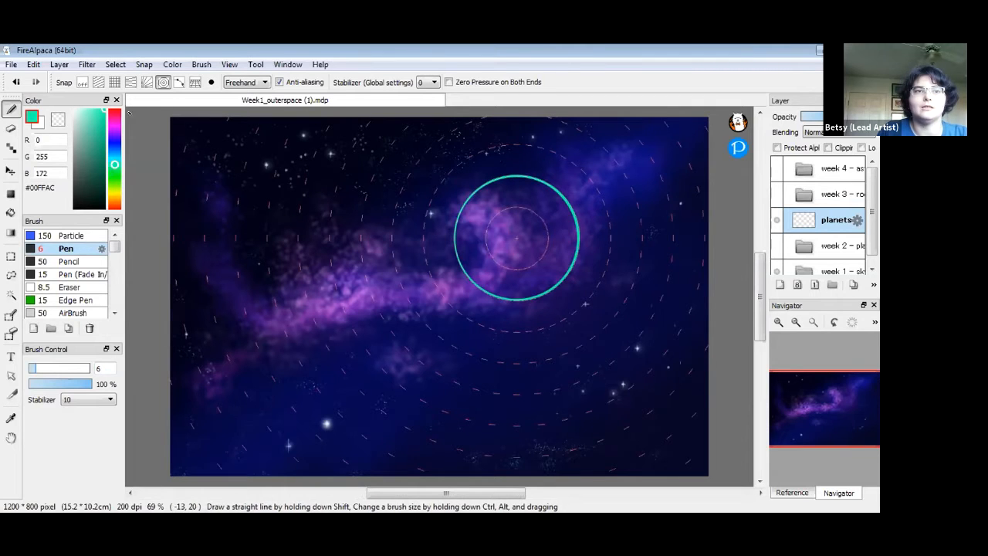
# Turn snapping off, sketch a second circle freehand, then undo it
pyautogui.click(82, 83)
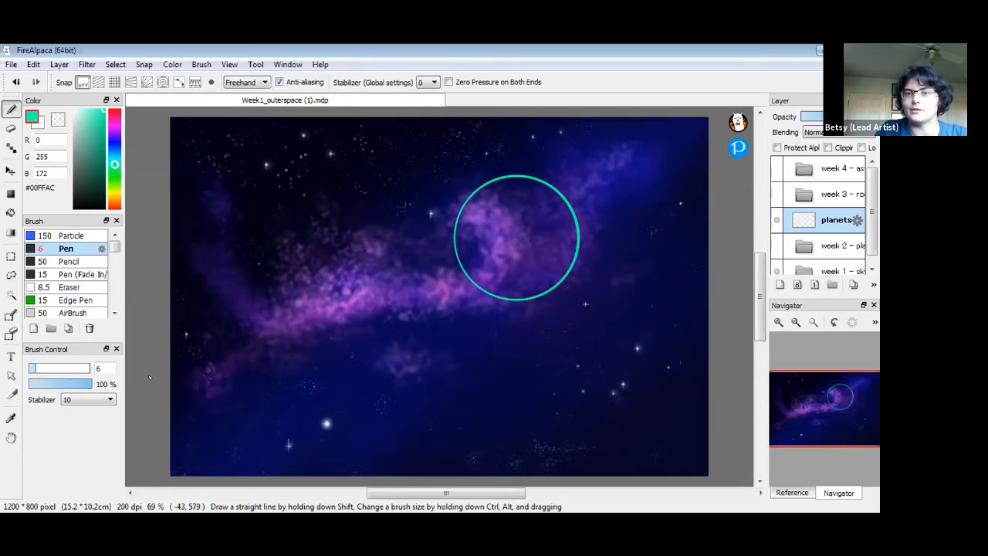
pyautogui.moveTo(365, 218)
pyautogui.mouseDown()
pyautogui.moveTo(342, 225)
pyautogui.moveTo(337, 250)
pyautogui.moveTo(375, 274)
pyautogui.moveTo(399, 266)
pyautogui.moveTo(413, 247)
pyautogui.moveTo(389, 203)
pyautogui.moveTo(344, 206)
pyautogui.moveTo(333, 245)
pyautogui.mouseUp()
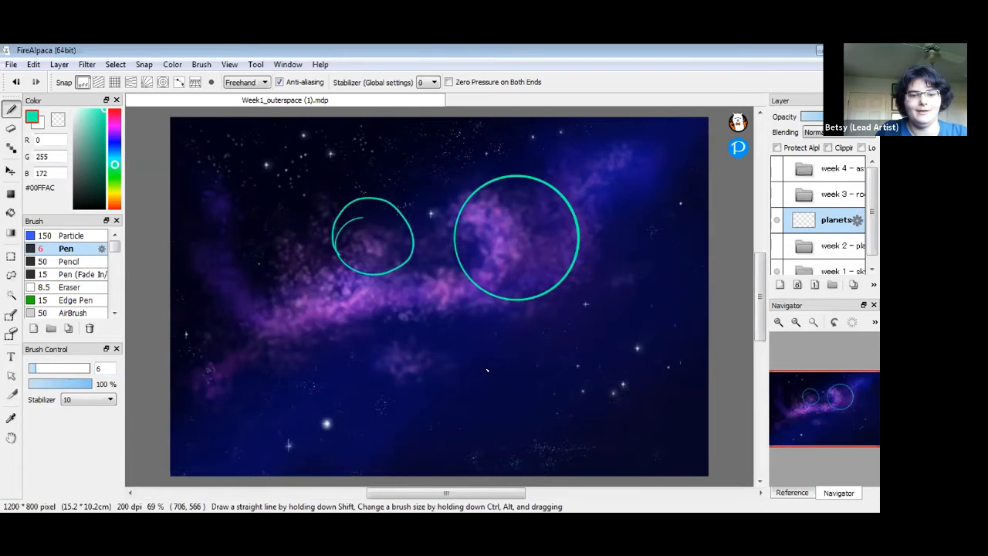
pyautogui.hotkey('ctrl', 'z')
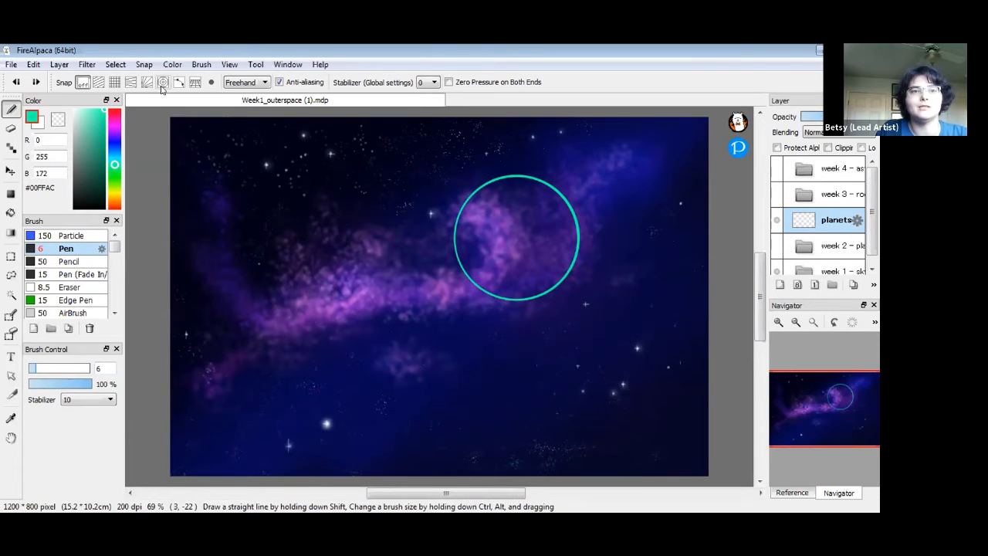
pyautogui.click(163, 82)
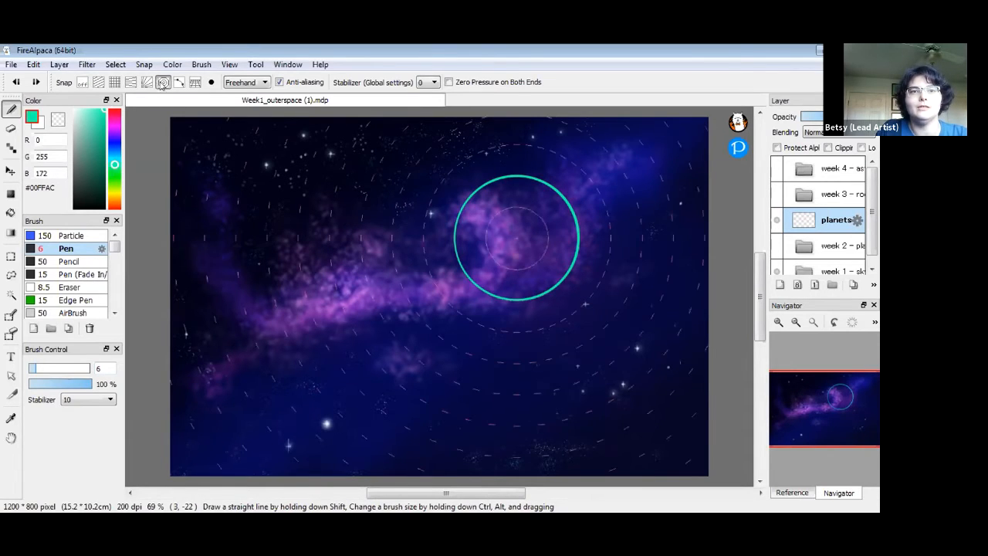
pyautogui.click(211, 85)
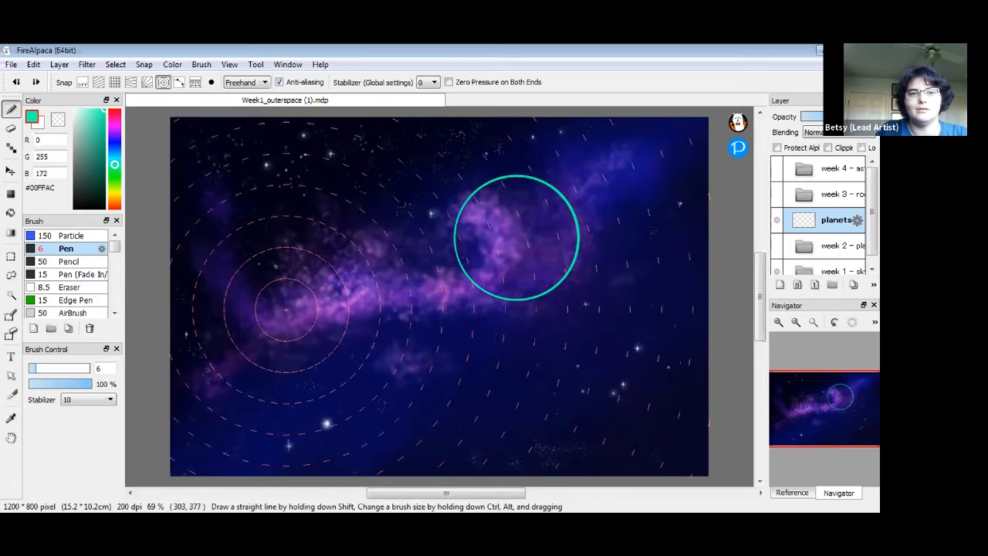
pyautogui.moveTo(270, 265)
pyautogui.mouseDown()
pyautogui.moveTo(286, 248)
pyautogui.moveTo(343, 284)
pyautogui.mouseUp()
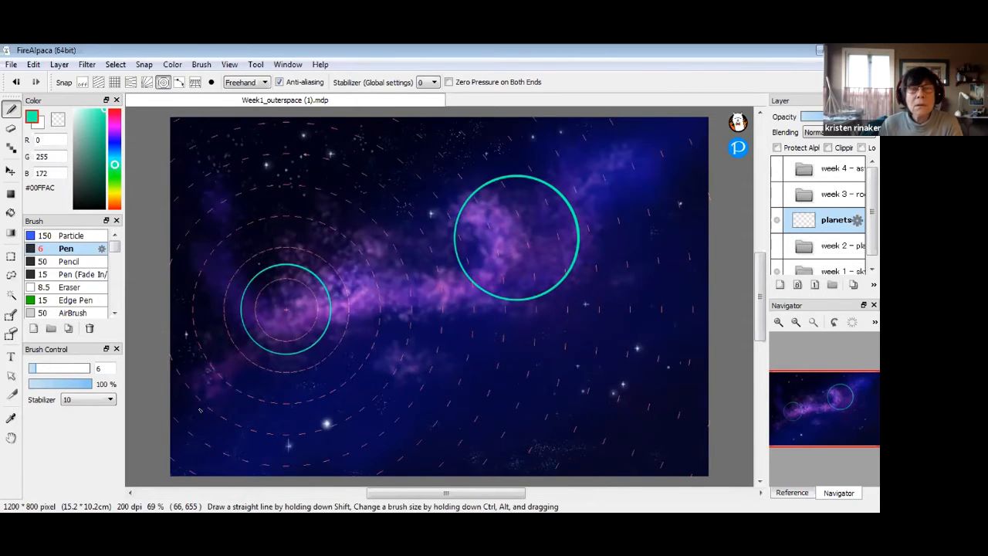
pyautogui.hotkey('ctrl', 'z')
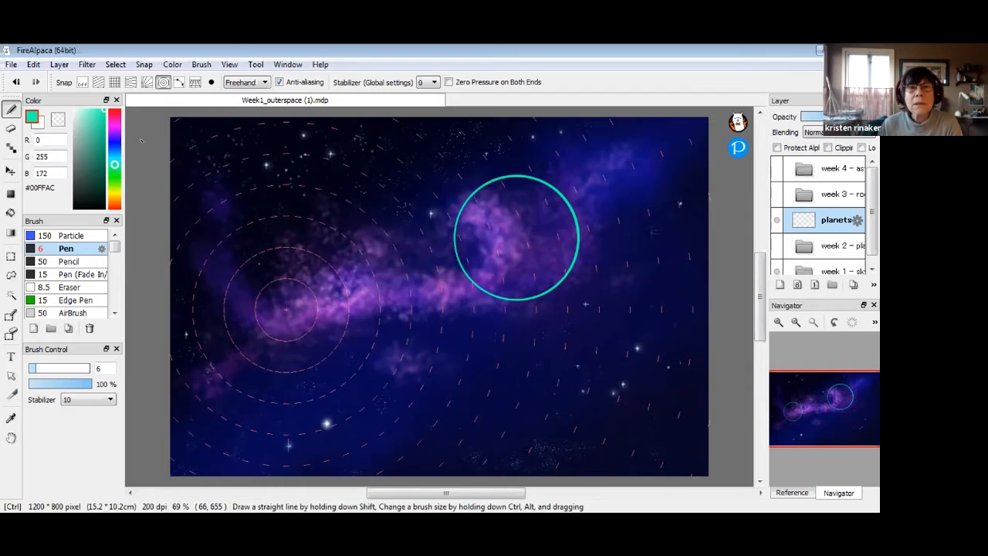
pyautogui.click(83, 82)
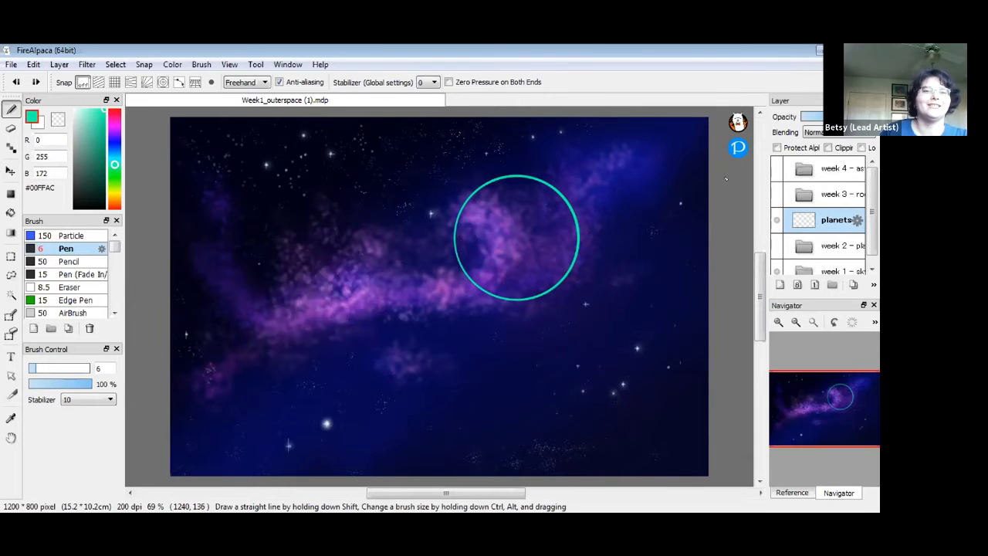
# Re-enable concentric snap centred at the upper left and draw a smaller circle outline there
pyautogui.click(162, 83)
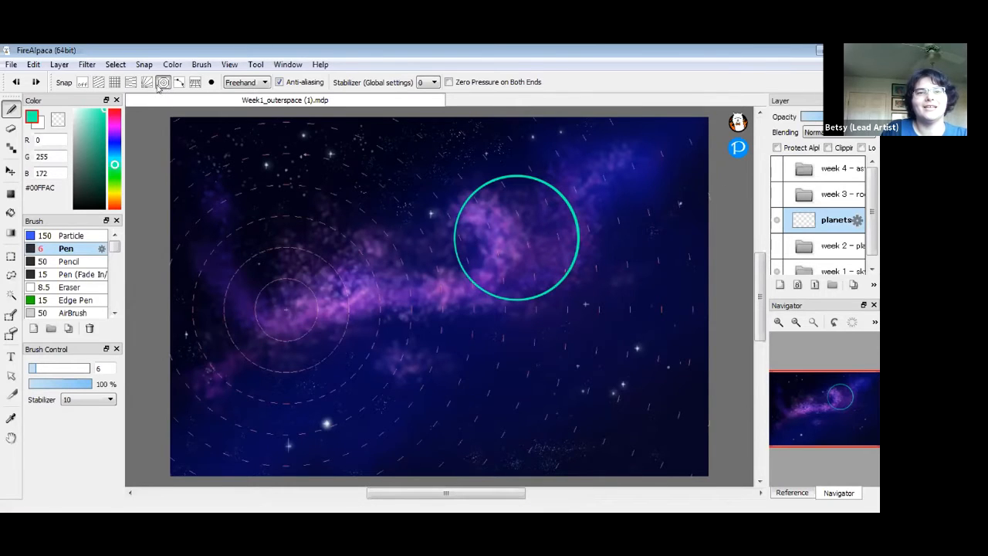
pyautogui.click(210, 83)
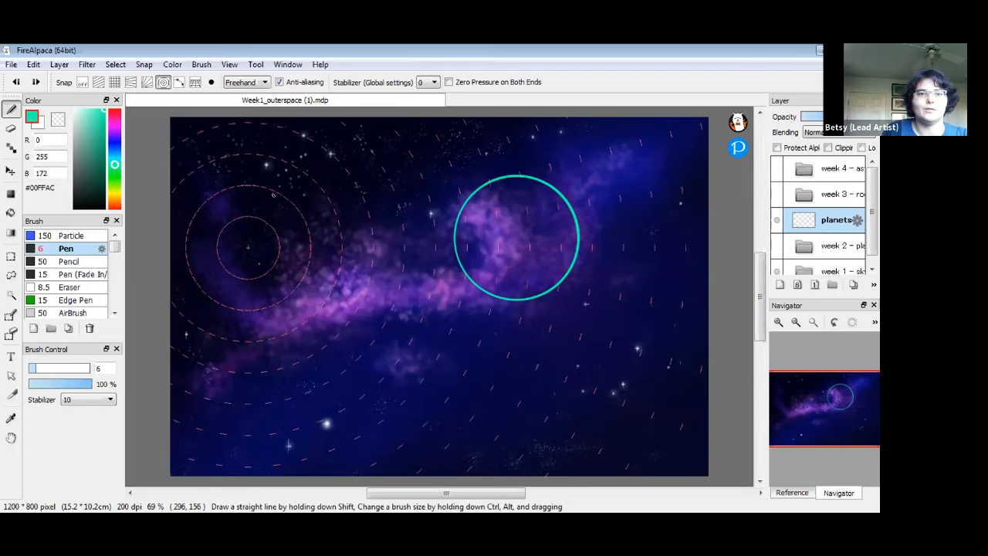
pyautogui.moveTo(271, 204)
pyautogui.mouseDown()
pyautogui.moveTo(284, 232)
pyautogui.moveTo(276, 266)
pyautogui.moveTo(284, 274)
pyautogui.moveTo(223, 285)
pyautogui.moveTo(209, 277)
pyautogui.moveTo(203, 237)
pyautogui.moveTo(234, 212)
pyautogui.moveTo(264, 201)
pyautogui.mouseUp()
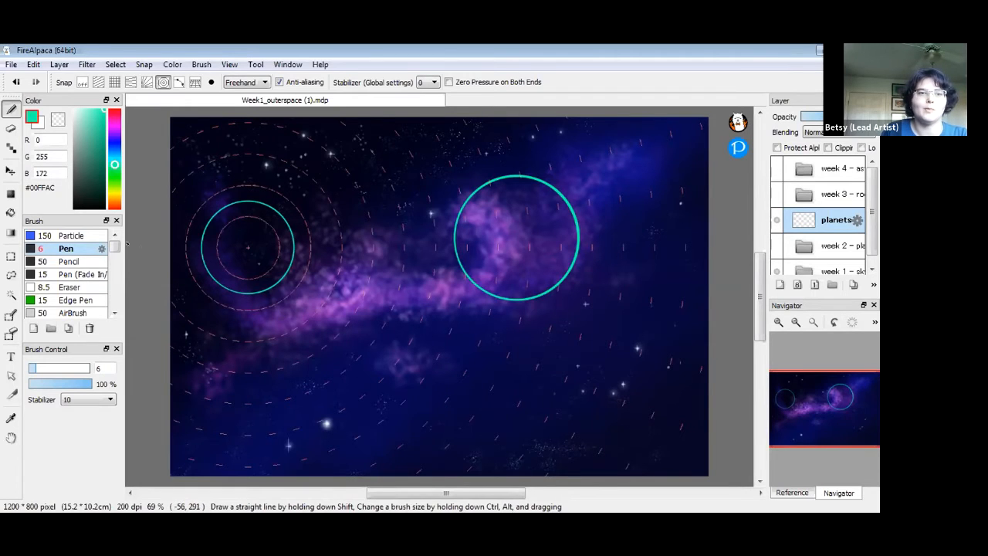
# Try a thick Pencil ring around the left planet, undo it, and return to the size 6 Pen
pyautogui.click(84, 261)
pyautogui.moveTo(247, 174)
pyautogui.mouseDown()
pyautogui.moveTo(179, 222)
pyautogui.moveTo(220, 317)
pyautogui.moveTo(316, 207)
pyautogui.moveTo(220, 172)
pyautogui.moveTo(175, 262)
pyautogui.mouseUp()
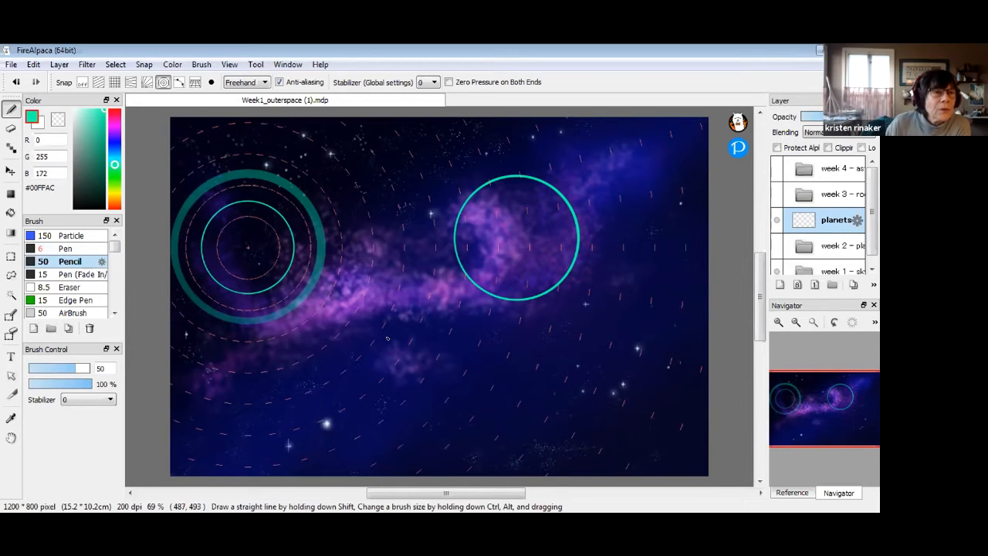
pyautogui.hotkey('ctrl', 'z')
pyautogui.click(78, 248)
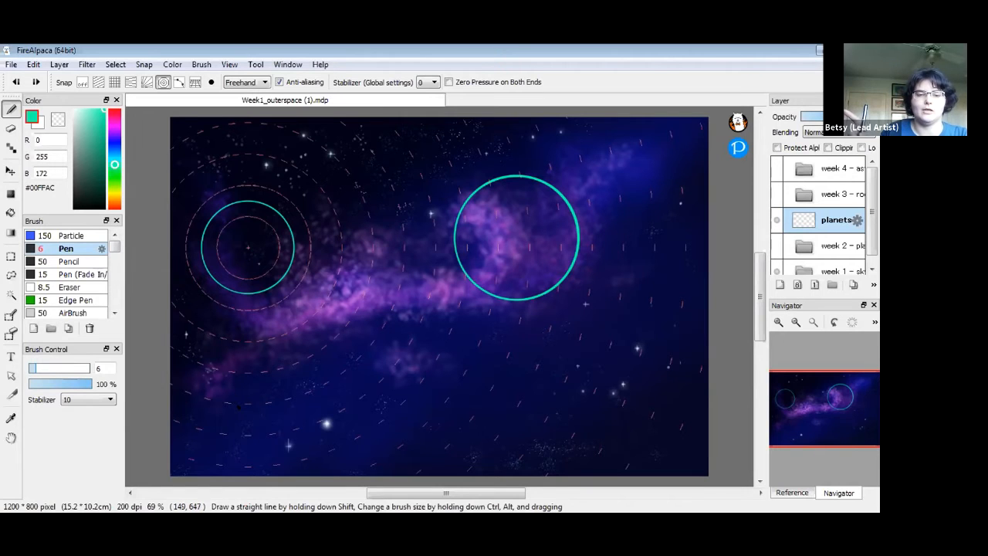
# Keep Freehand drawing mode, undo the small left circle, and turn snapping off
pyautogui.click(263, 82)
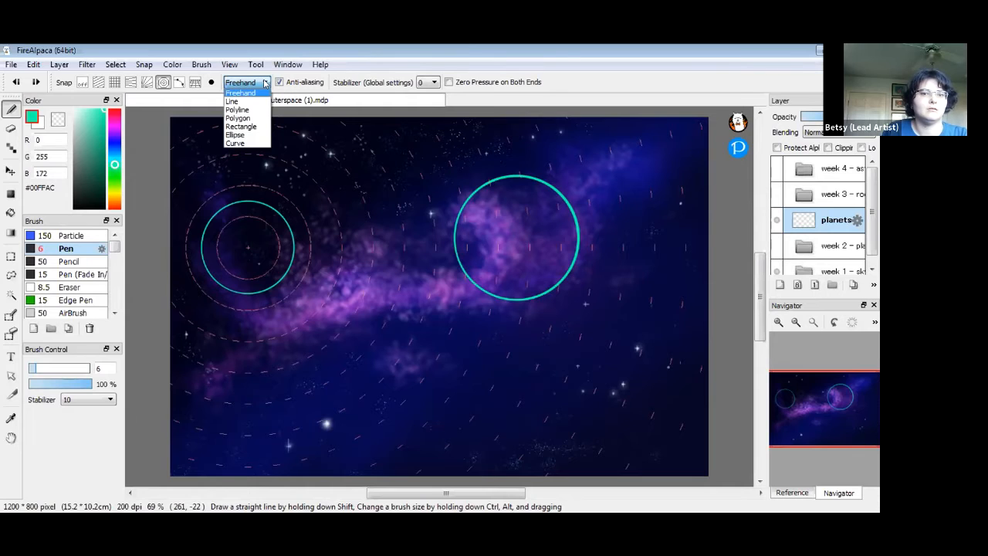
pyautogui.click(265, 83)
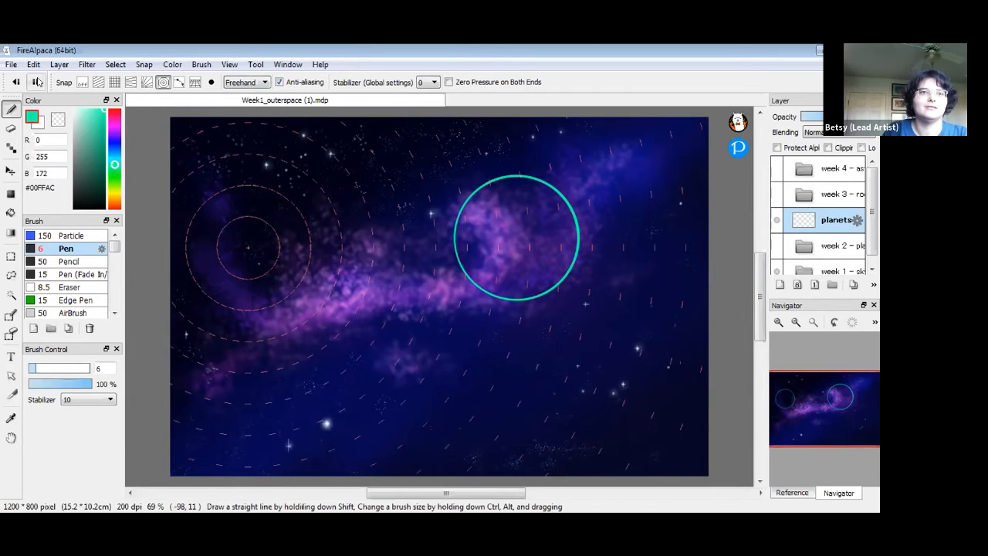
pyautogui.hotkey('ctrl', 'z')
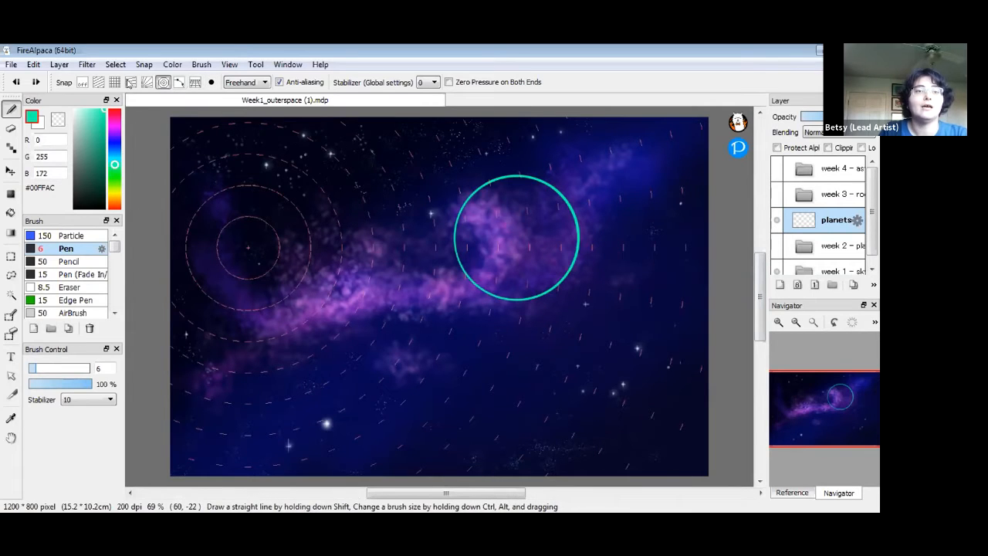
pyautogui.click(83, 82)
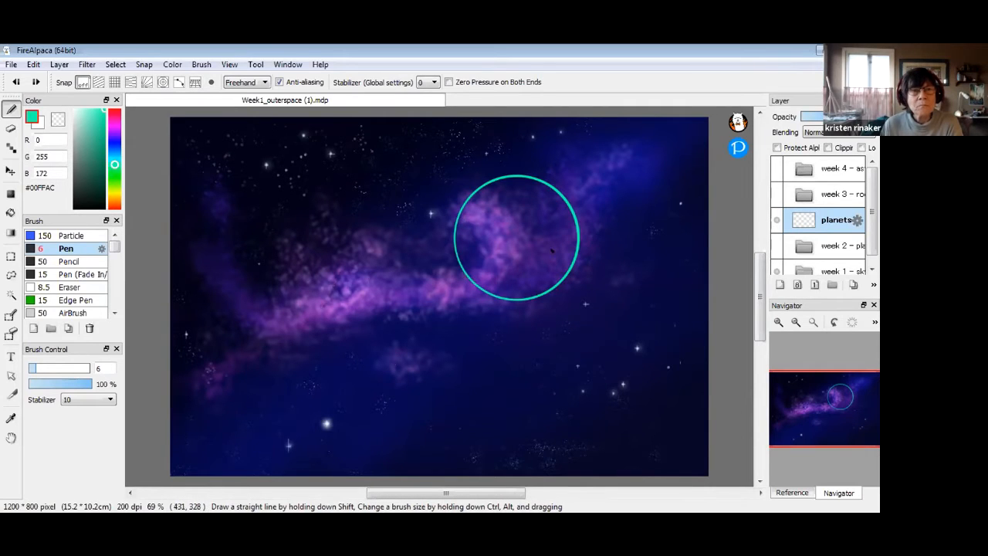
# Undo the cyan hatching strokes inside the big circle and select the Bucket tool
pyautogui.moveTo(493, 233)
pyautogui.mouseDown()
pyautogui.moveTo(532, 208)
pyautogui.moveTo(509, 230)
pyautogui.moveTo(541, 214)
pyautogui.moveTo(520, 232)
pyautogui.mouseUp()
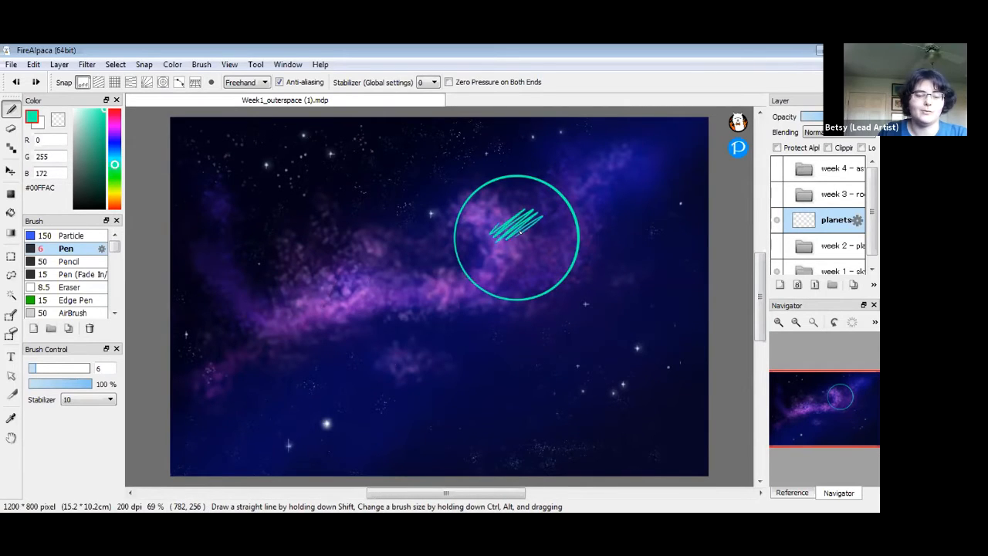
pyautogui.hotkey('ctrl', 'z')
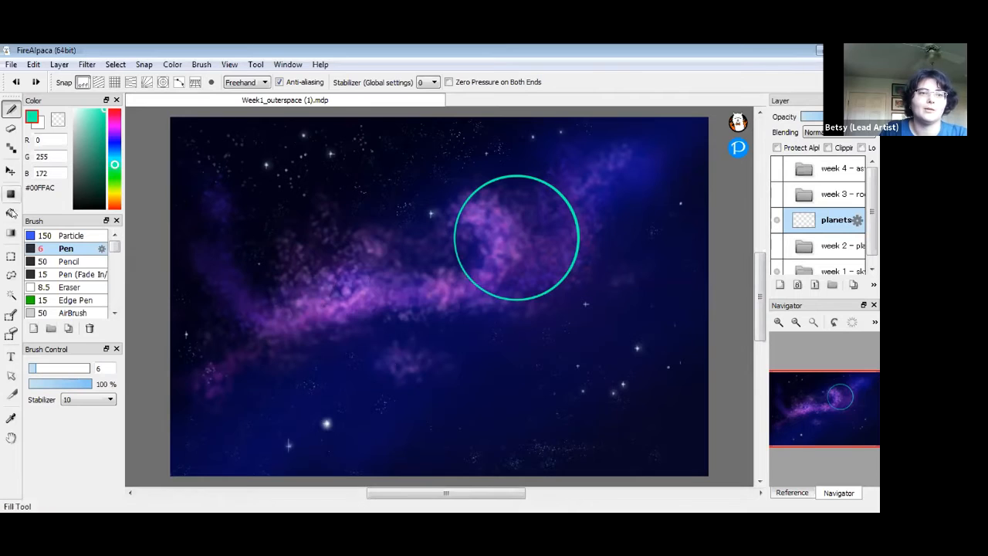
pyautogui.click(9, 211)
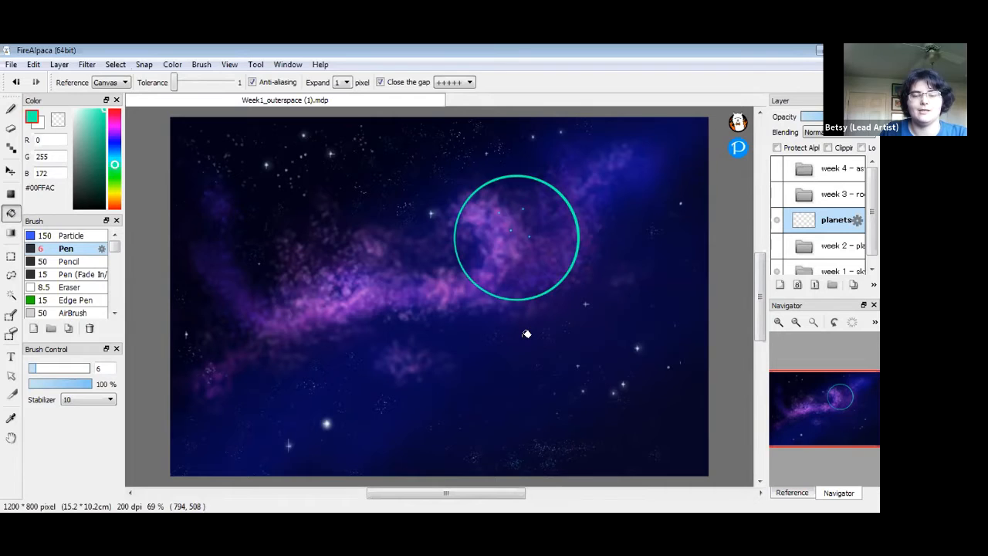
# Set the bucket to reference Layer and fill the circle solid teal with the sky layer temporarily hidden
pyautogui.click(118, 83)
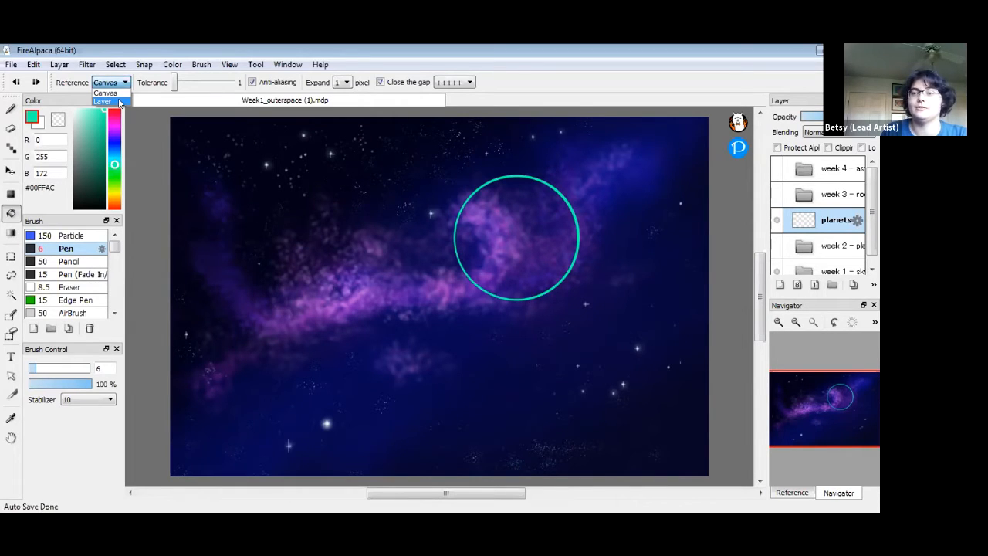
pyautogui.click(118, 102)
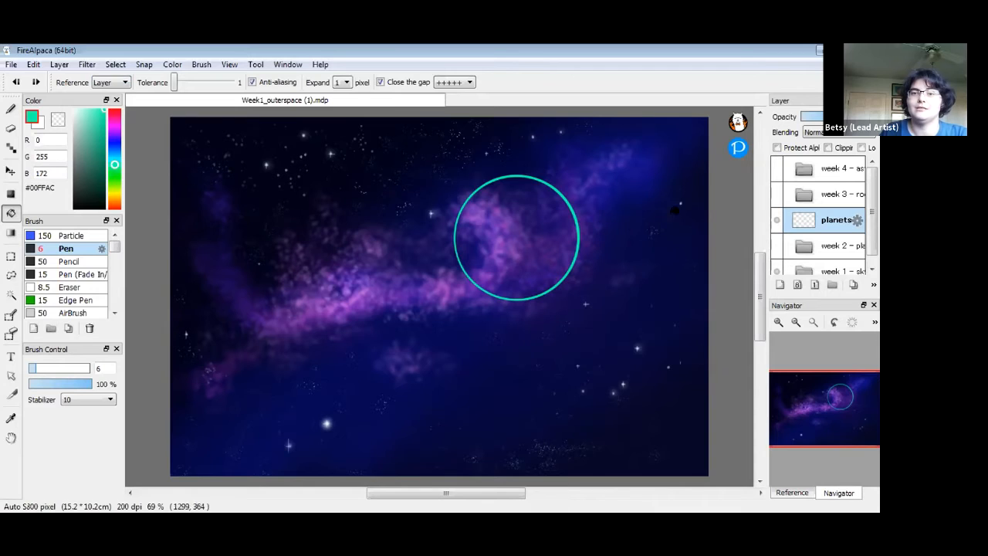
pyautogui.click(776, 270)
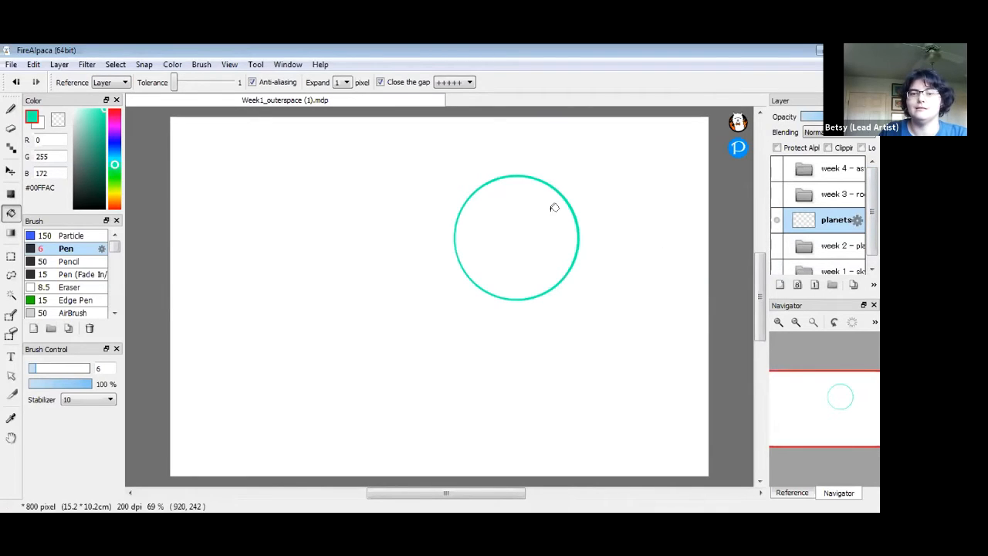
pyautogui.click(522, 209)
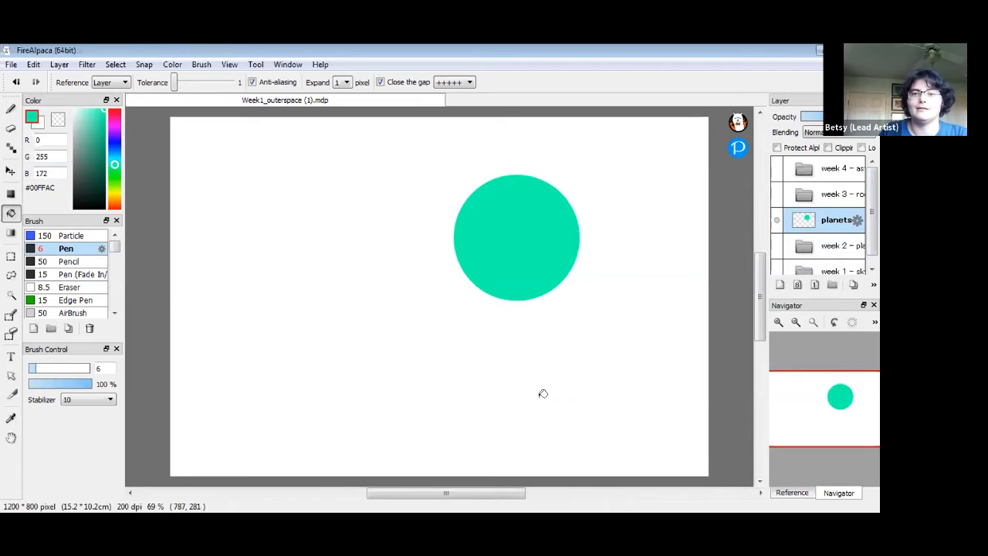
pyautogui.click(776, 270)
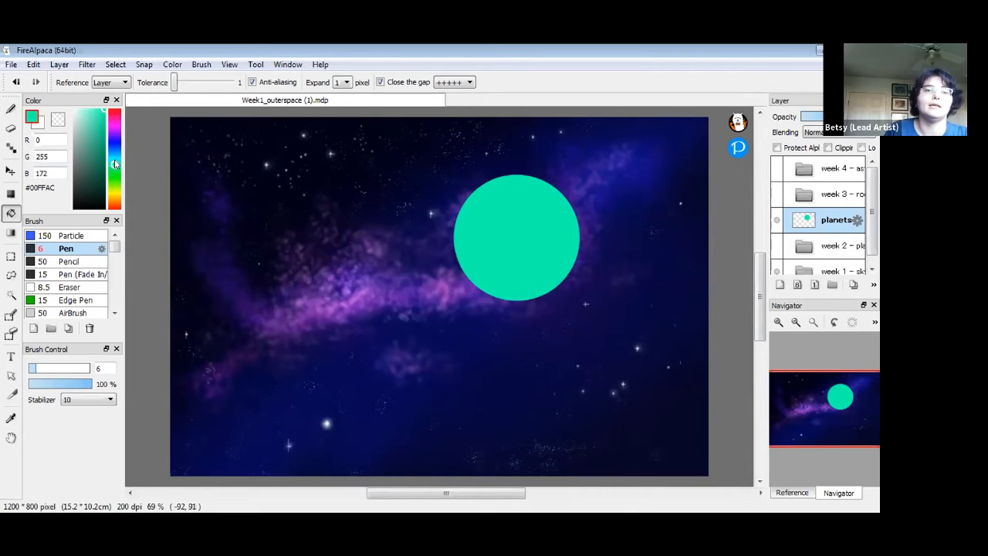
# Try refilling the planet circle in olive, then green, then teal
pyautogui.moveTo(115, 176)
pyautogui.mouseDown()
pyautogui.moveTo(115, 124)
pyautogui.moveTo(116, 193)
pyautogui.mouseUp()
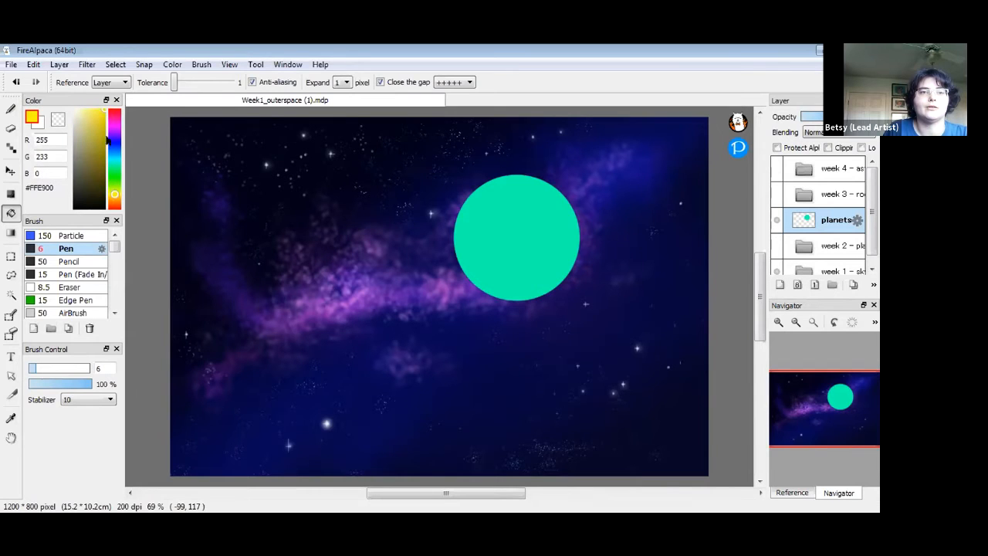
pyautogui.moveTo(100, 119)
pyautogui.mouseDown()
pyautogui.moveTo(97, 145)
pyautogui.moveTo(70, 144)
pyautogui.moveTo(96, 141)
pyautogui.mouseUp()
pyautogui.click(10, 215)
pyautogui.click(522, 233)
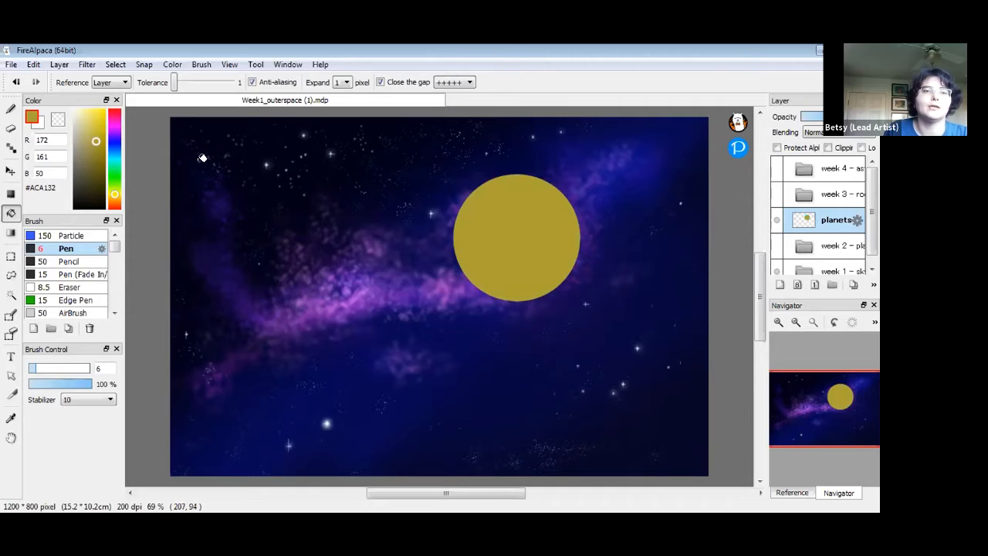
pyautogui.click(115, 173)
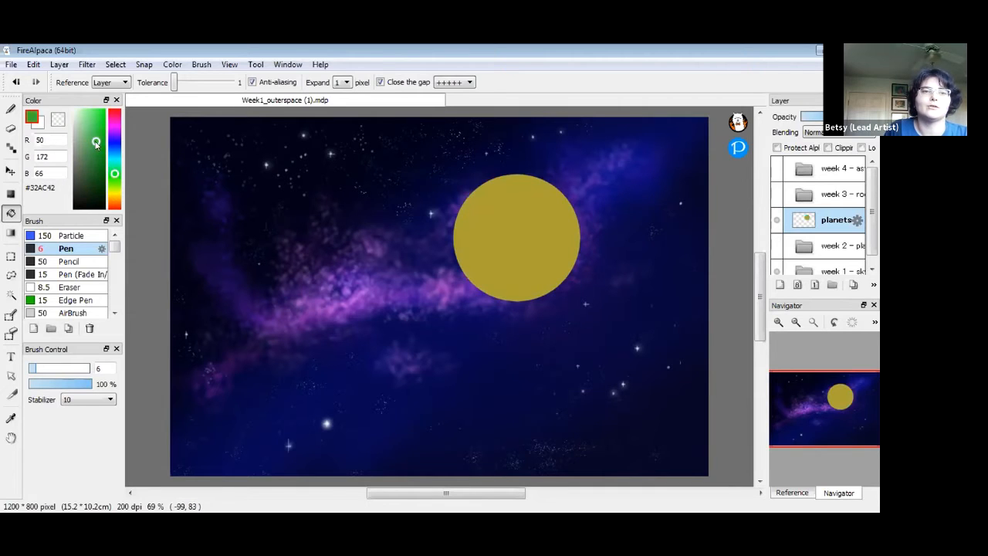
pyautogui.click(489, 219)
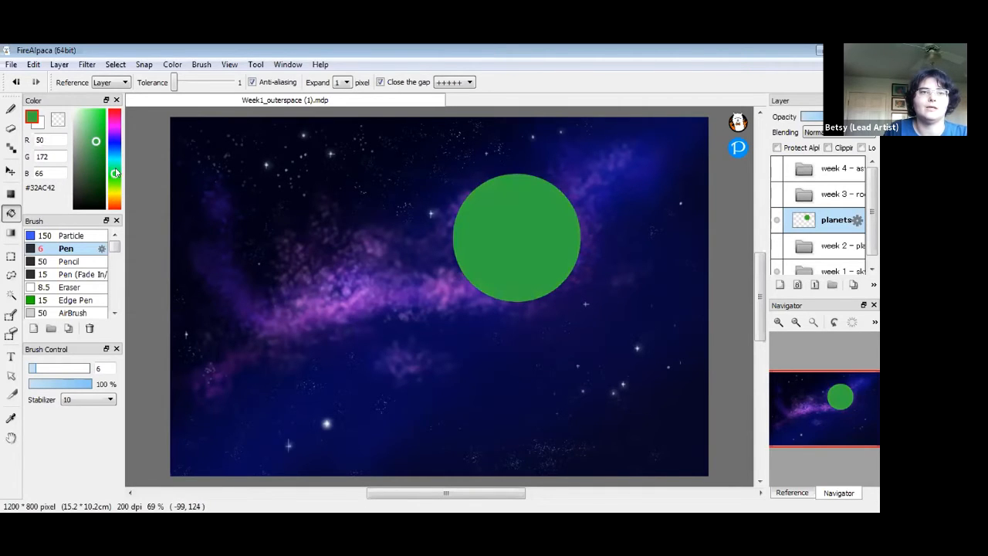
pyautogui.click(115, 164)
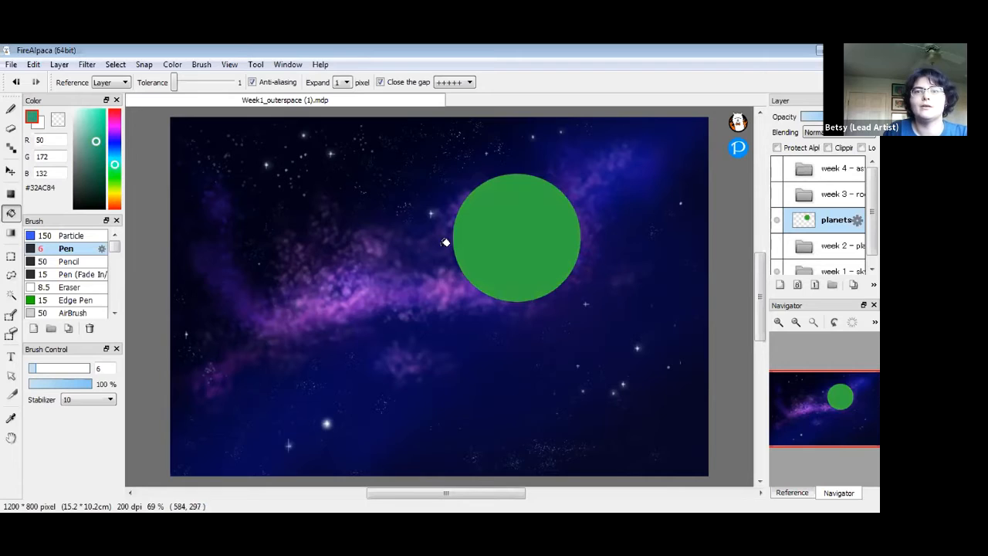
pyautogui.click(506, 269)
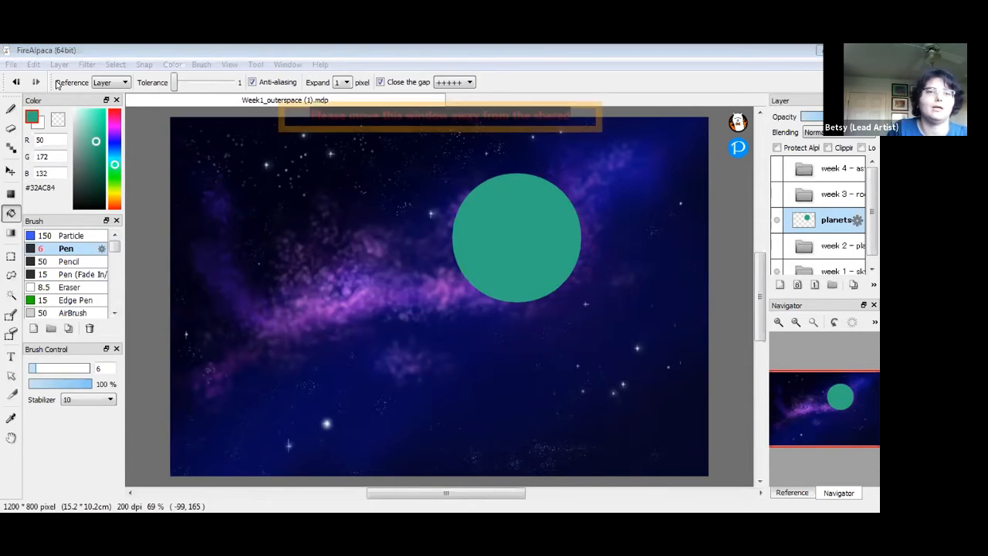
# Refill the planet bright pink, then darken it to pink #D04DB5
pyautogui.click(115, 121)
pyautogui.moveTo(94, 134); pyautogui.dragTo(73, 101)
pyautogui.click(93, 111)
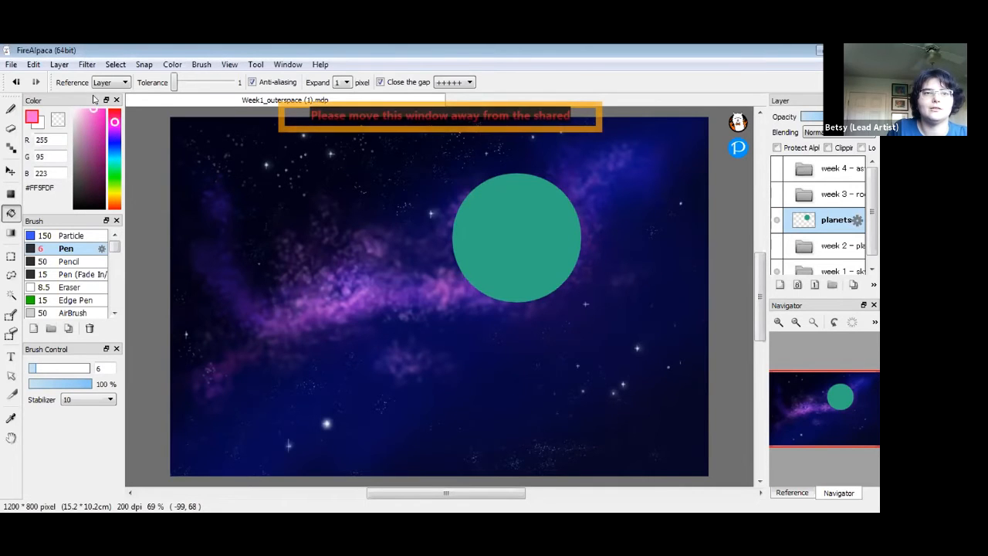
pyautogui.click(463, 195)
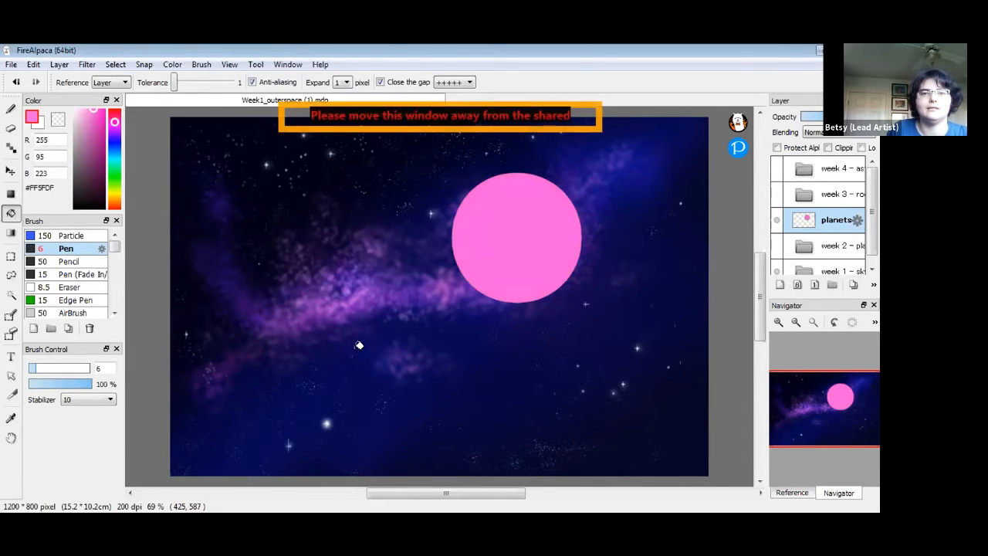
pyautogui.moveTo(92, 113); pyautogui.dragTo(93, 125)
pyautogui.click(491, 227)
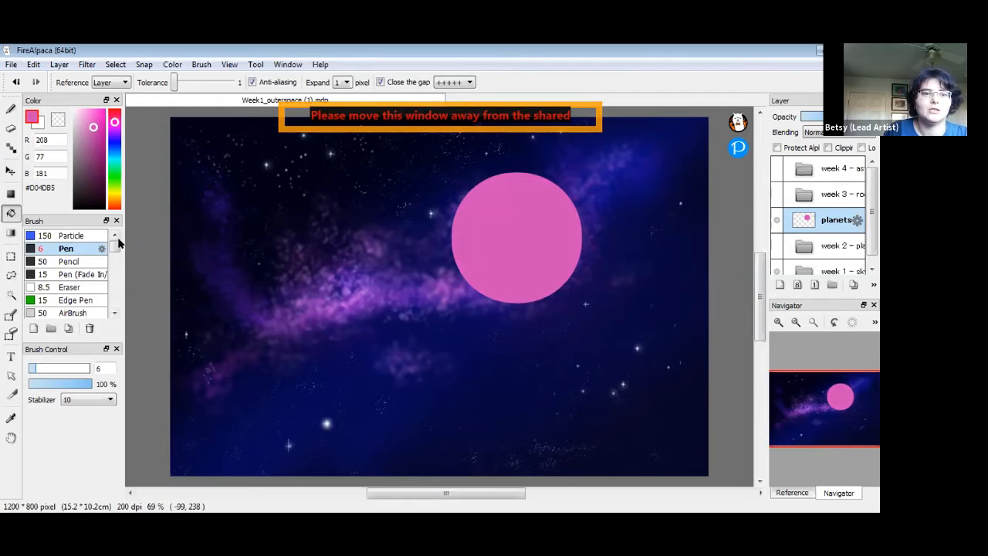
# Set up the AirBrush at size 50 with 43% opacity and lighter pink #E481D0
pyautogui.click(71, 313)
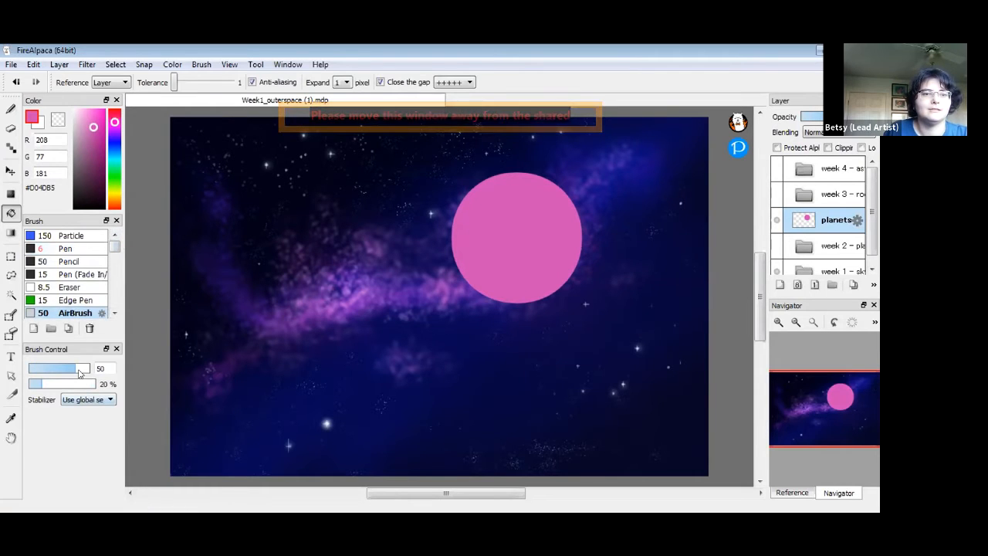
pyautogui.moveTo(43, 386); pyautogui.dragTo(57, 384)
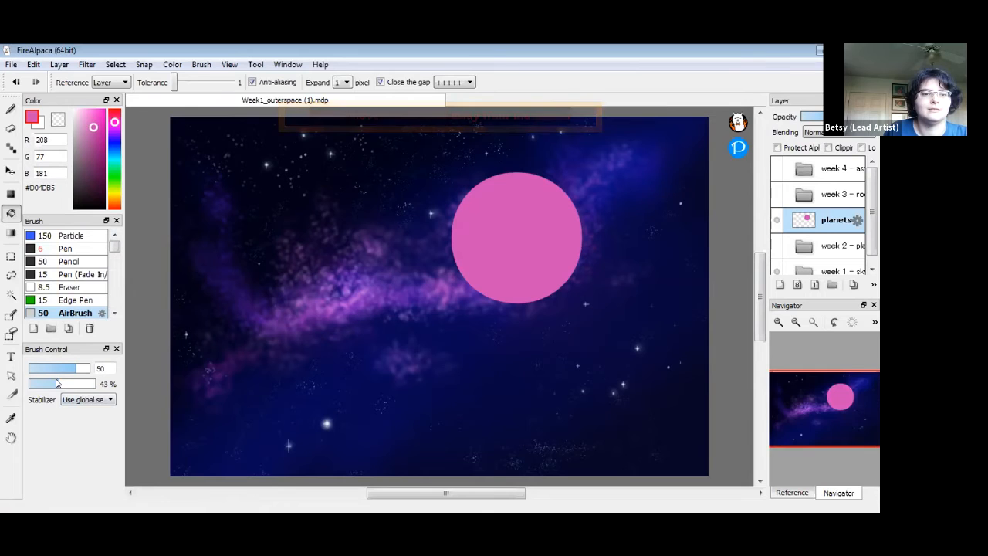
pyautogui.click(8, 111)
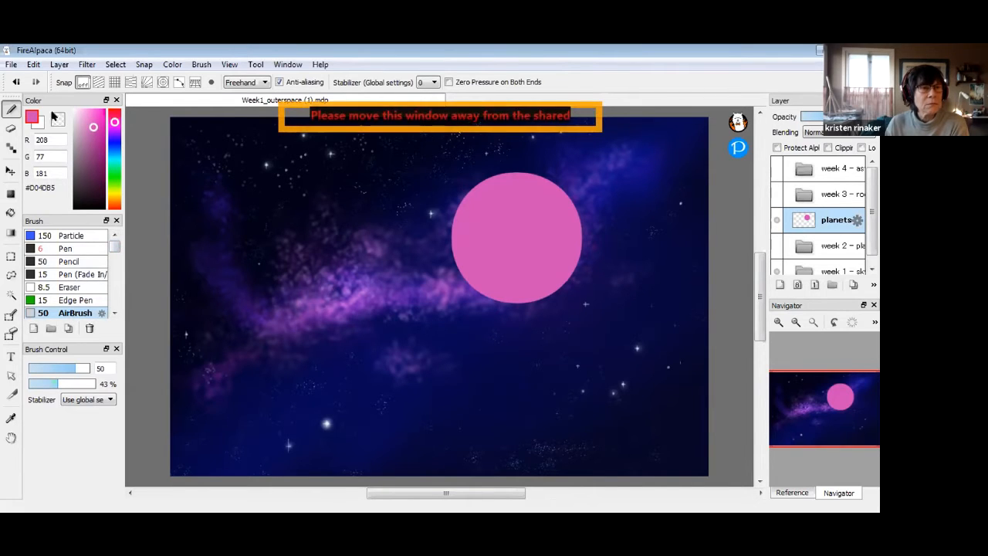
pyautogui.click(10, 213)
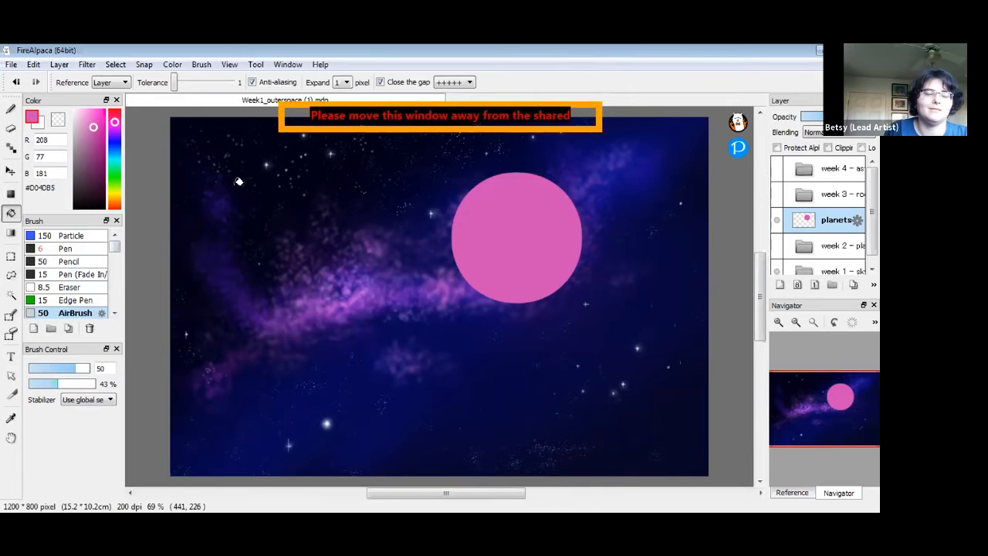
pyautogui.click(11, 109)
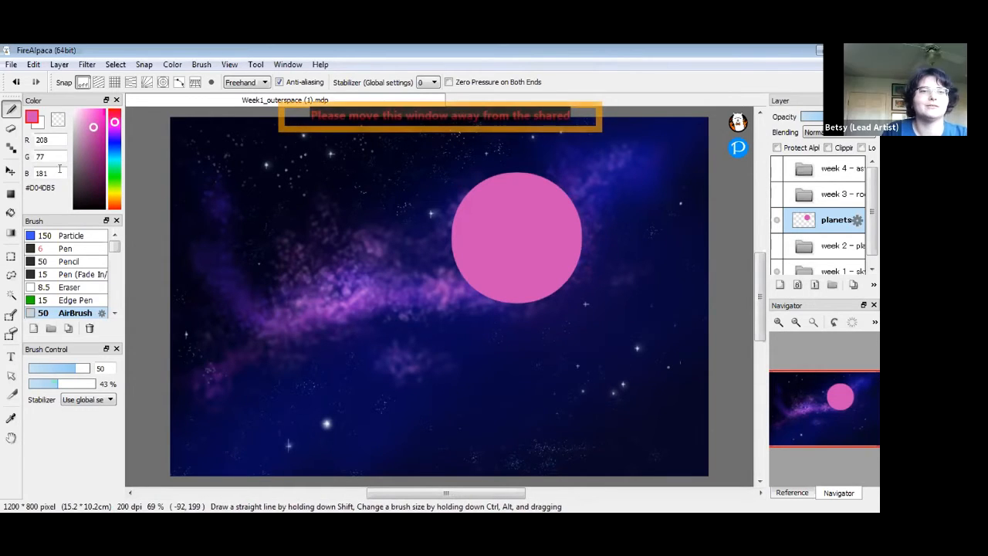
pyautogui.click(87, 120)
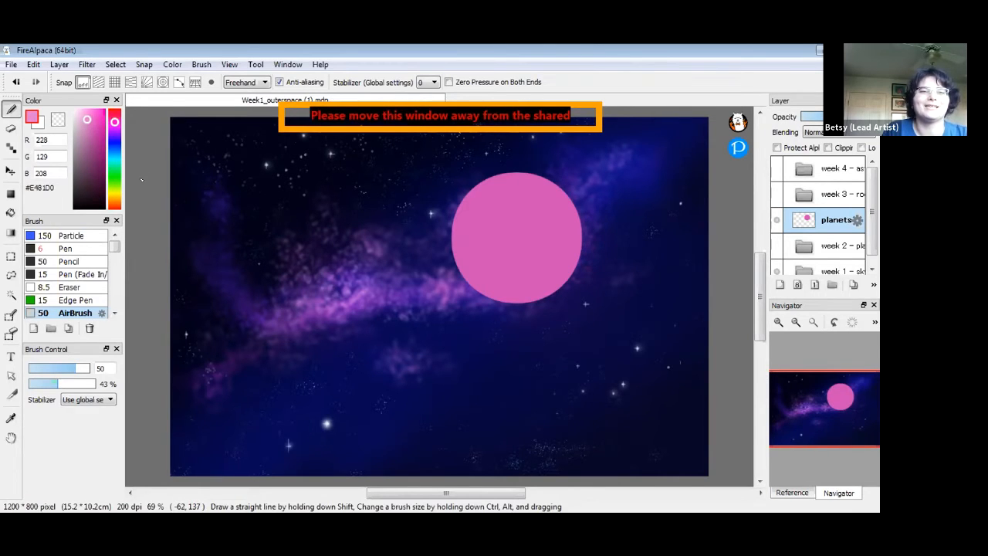
# Set the airbrush to lavender #CA8FF4 at size 36, then undo the trial stroke on the pink planet
pyautogui.click(112, 168)
pyautogui.moveTo(111, 167)
pyautogui.mouseDown()
pyautogui.moveTo(117, 125)
pyautogui.moveTo(127, 194)
pyautogui.moveTo(130, 126)
pyautogui.moveTo(87, 114)
pyautogui.mouseUp()
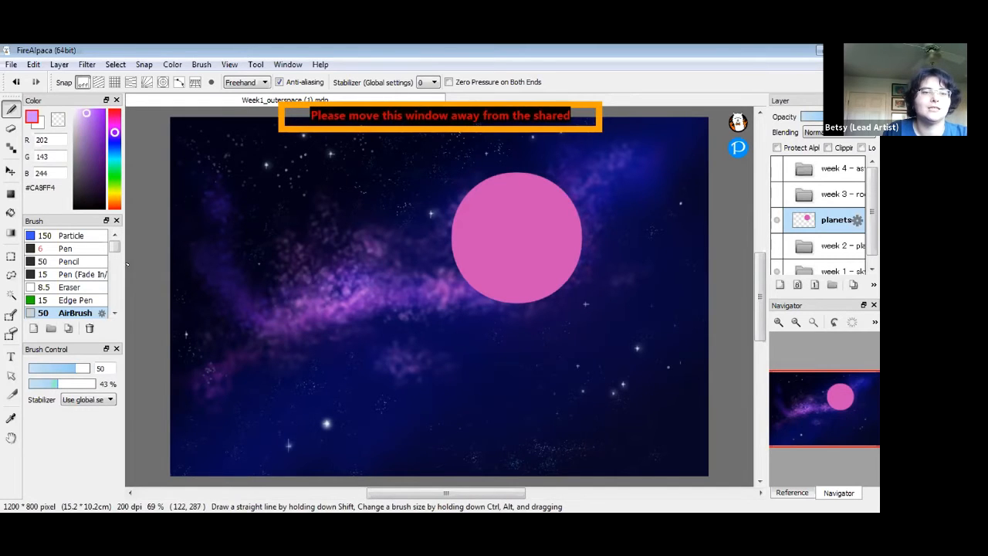
pyautogui.moveTo(73, 370); pyautogui.dragTo(66, 370)
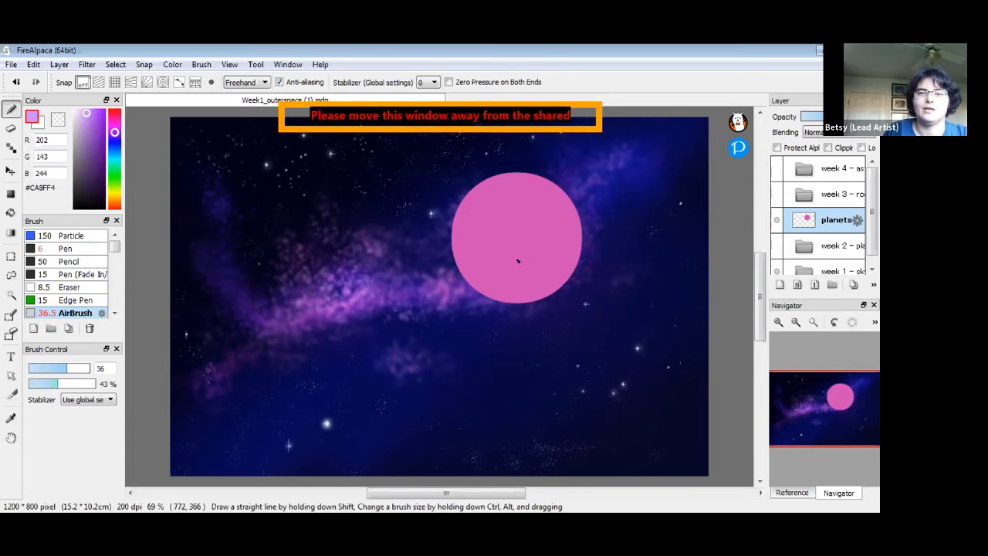
pyautogui.moveTo(500, 223)
pyautogui.mouseDown()
pyautogui.moveTo(520, 212)
pyautogui.moveTo(528, 221)
pyautogui.moveTo(531, 202)
pyautogui.moveTo(549, 208)
pyautogui.moveTo(560, 196)
pyautogui.moveTo(564, 207)
pyautogui.moveTo(555, 182)
pyautogui.moveTo(571, 197)
pyautogui.moveTo(578, 182)
pyautogui.moveTo(614, 217)
pyautogui.moveTo(625, 259)
pyautogui.moveTo(656, 285)
pyautogui.moveTo(652, 347)
pyautogui.moveTo(694, 347)
pyautogui.mouseUp()
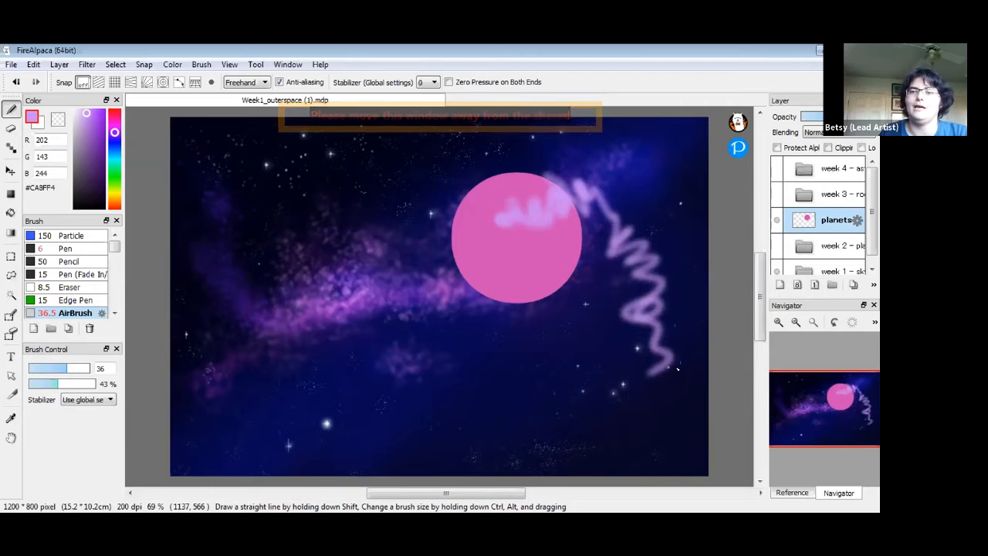
pyautogui.hotkey('ctrl', 'z')
pyautogui.hotkey('ctrl', 'z')
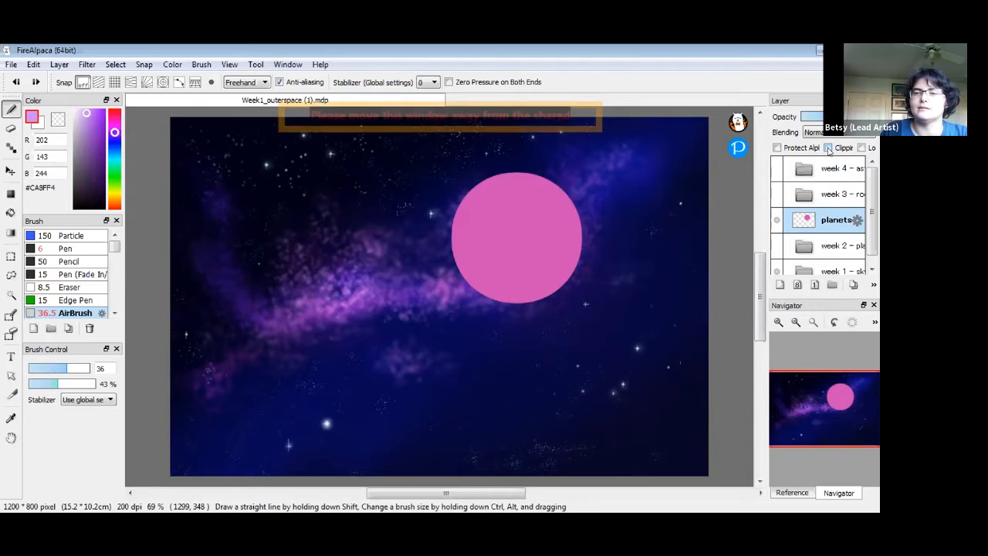
# Airbrush lavender cloud bands across the planet's upper right, left and lower right, then sample its pink #D04DB5
pyautogui.click(777, 148)
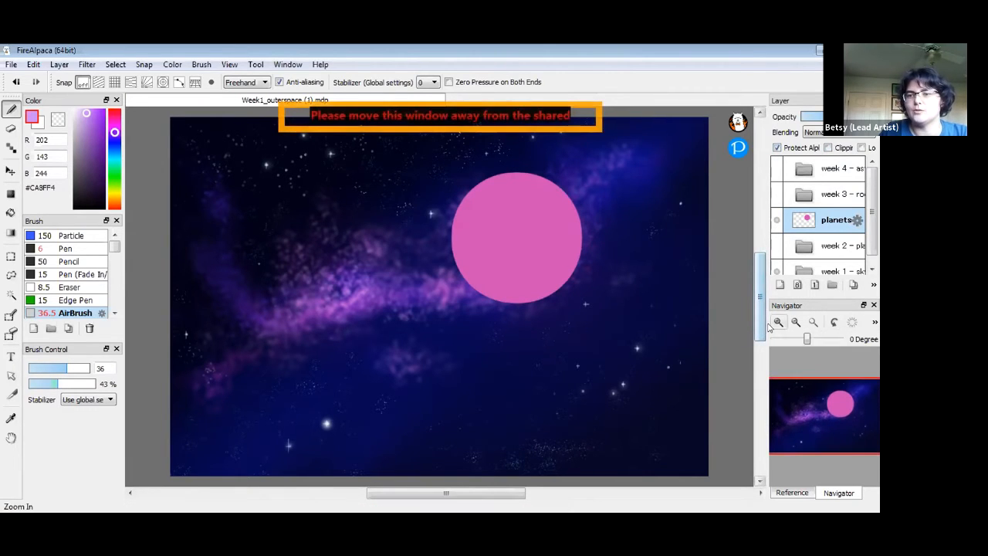
pyautogui.moveTo(764, 322); pyautogui.dragTo(729, 320)
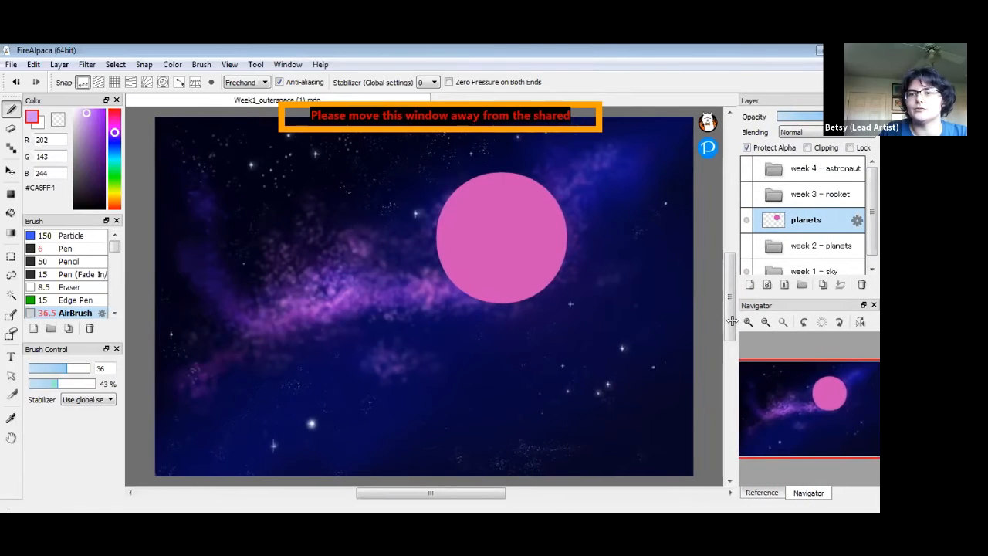
pyautogui.moveTo(506, 220); pyautogui.dragTo(617, 197)
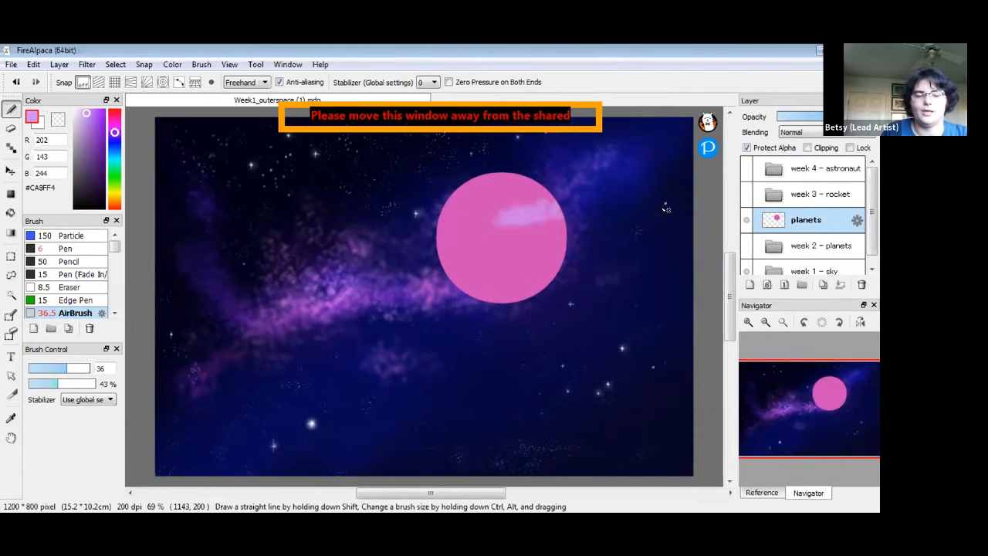
pyautogui.hotkey('ctrl', 'z')
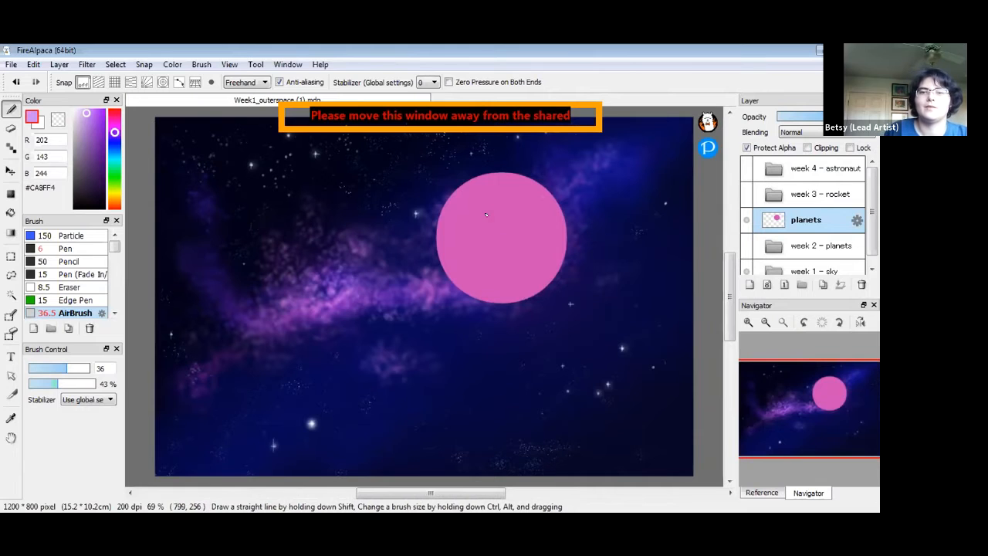
pyautogui.moveTo(510, 211)
pyautogui.mouseDown()
pyautogui.moveTo(539, 194)
pyautogui.moveTo(562, 207)
pyautogui.mouseUp()
pyautogui.moveTo(462, 238)
pyautogui.mouseDown()
pyautogui.moveTo(472, 245)
pyautogui.moveTo(440, 235)
pyautogui.moveTo(565, 232)
pyautogui.mouseUp()
pyautogui.moveTo(484, 273); pyautogui.dragTo(548, 256)
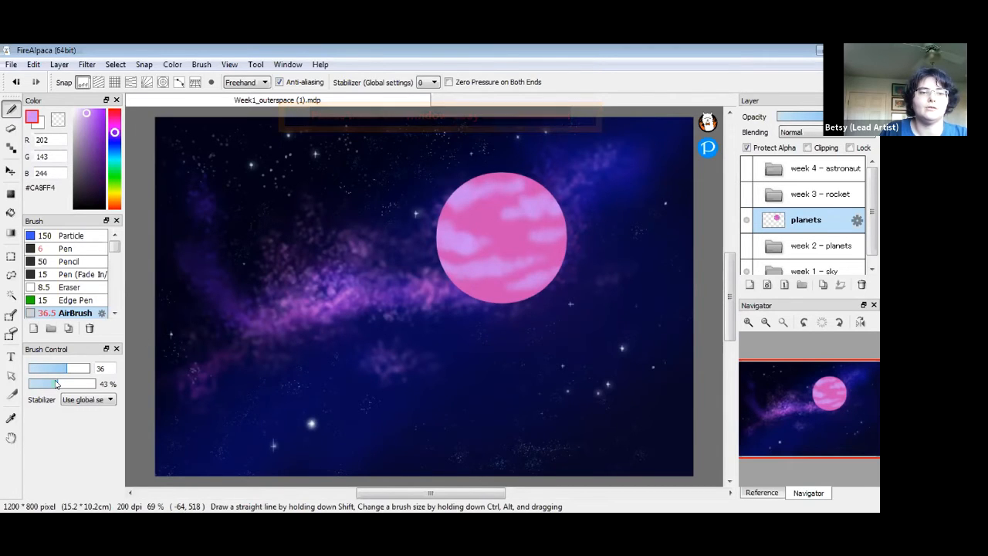
pyautogui.moveTo(68, 384)
pyautogui.mouseDown()
pyautogui.moveTo(91, 383)
pyautogui.moveTo(36, 384)
pyautogui.moveTo(77, 383)
pyautogui.moveTo(55, 387)
pyautogui.mouseUp()
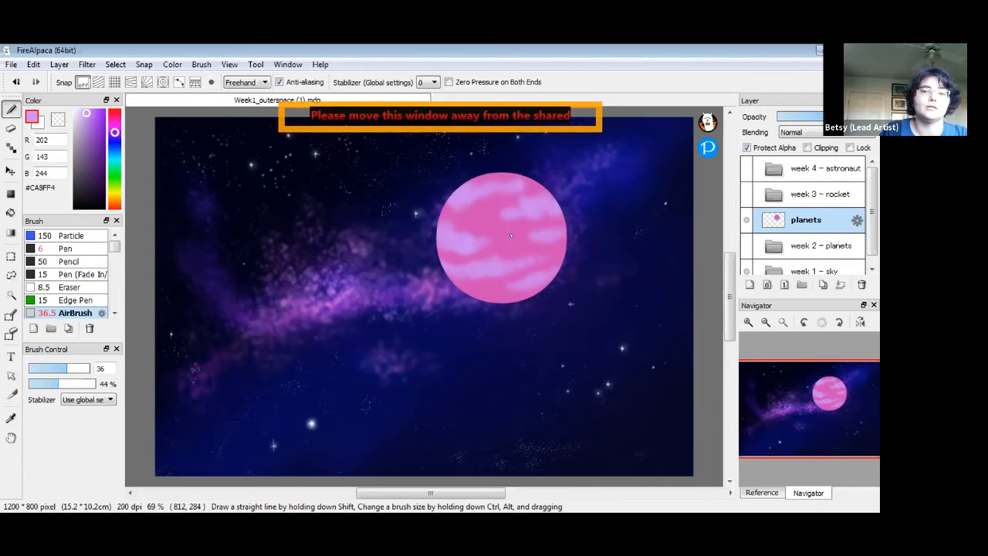
pyautogui.keyDown('alt'); pyautogui.click(484, 242); pyautogui.keyUp('alt')
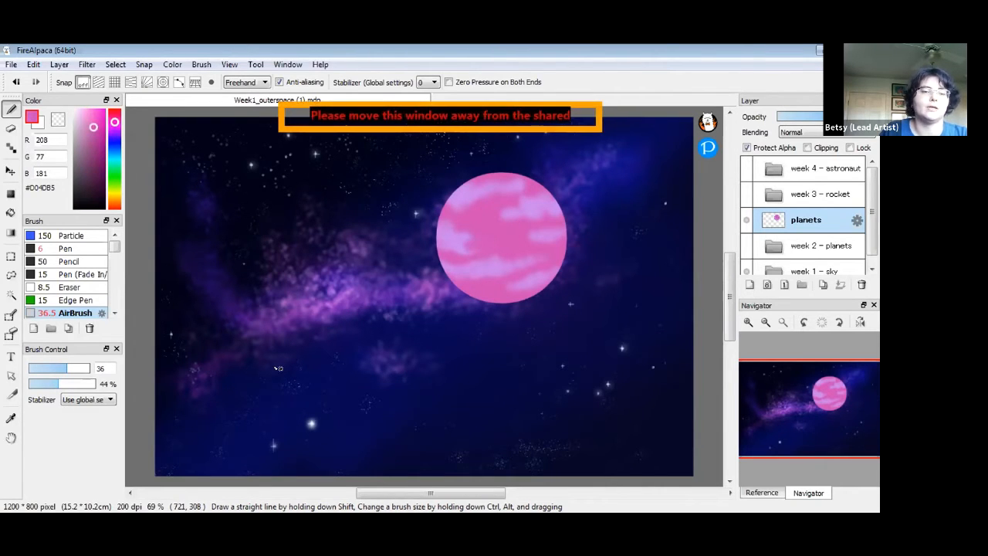
# Undo the last stroke and paint a white streak across the planet's centre at 100% opacity
pyautogui.hotkey('ctrl', 'z')
pyautogui.moveTo(44, 384); pyautogui.dragTo(38, 384)
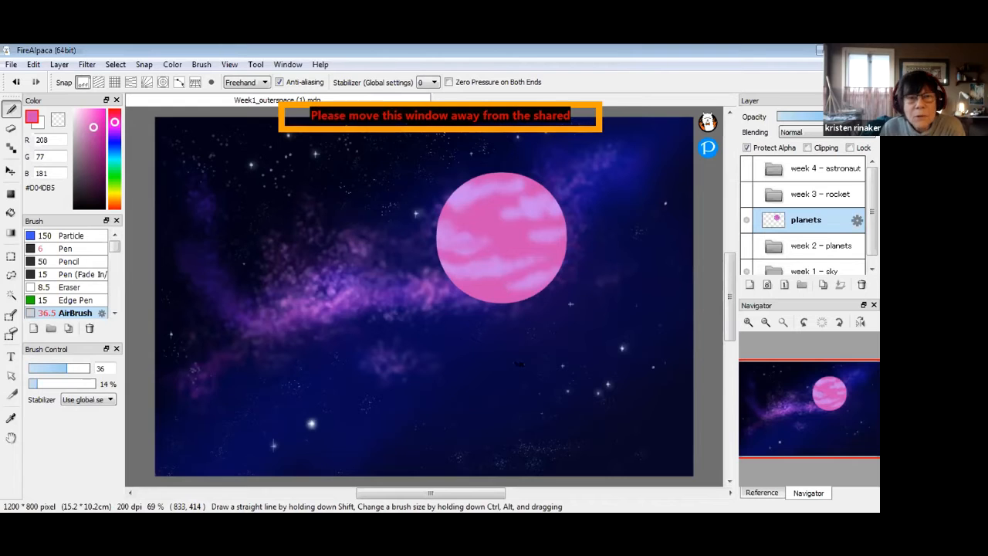
pyautogui.click(289, 65)
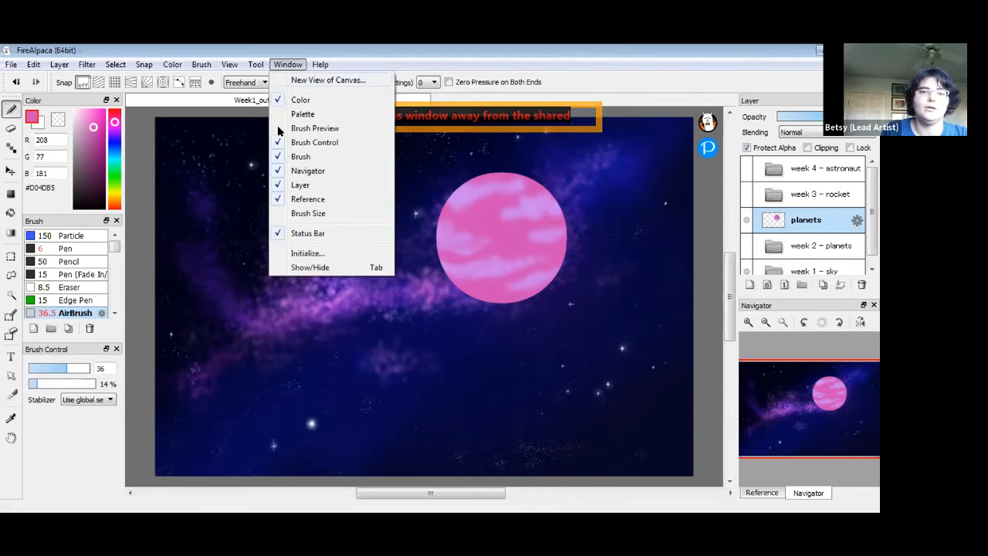
pyautogui.click(296, 65)
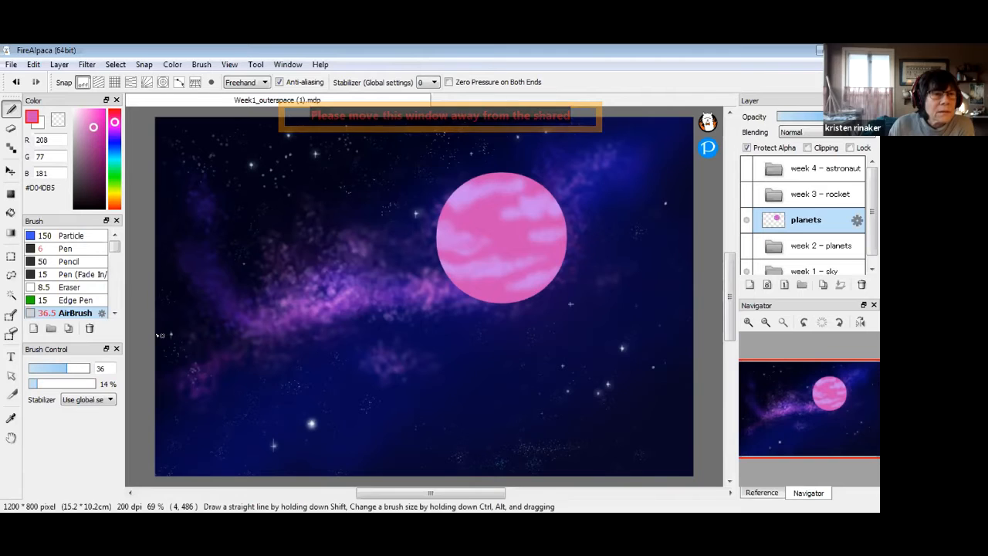
pyautogui.click(33, 387)
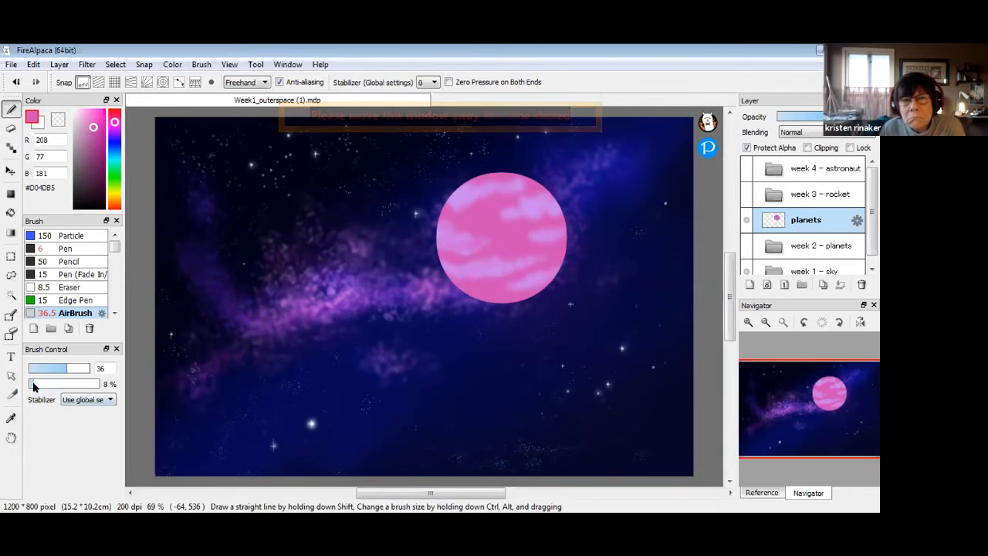
pyautogui.moveTo(84, 124); pyautogui.dragTo(66, 95)
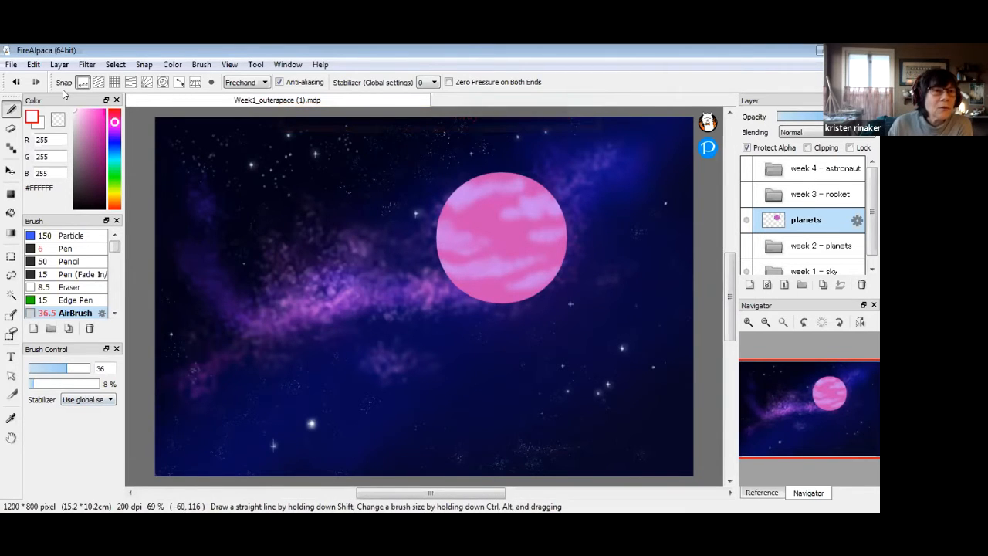
pyautogui.moveTo(47, 386); pyautogui.dragTo(110, 387)
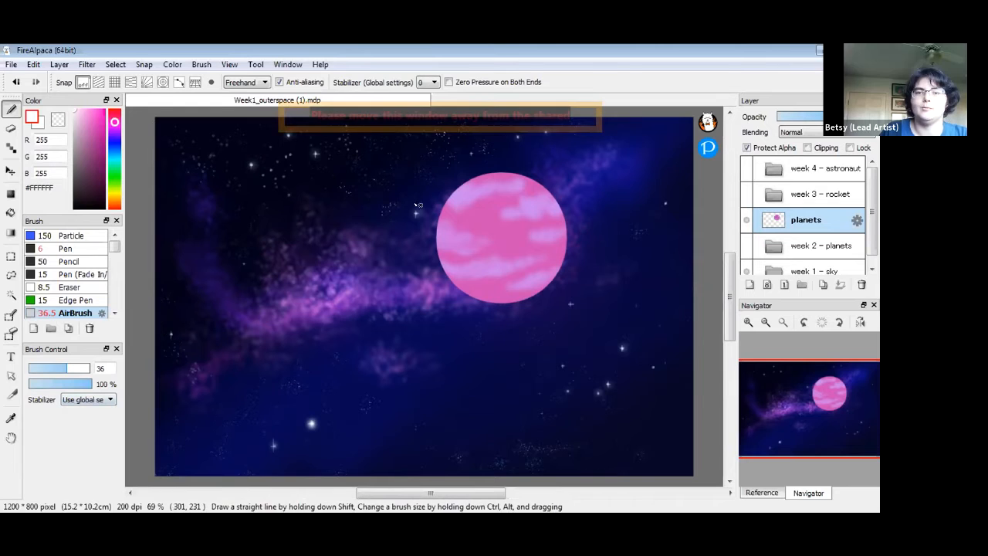
pyautogui.moveTo(497, 243); pyautogui.dragTo(536, 243)
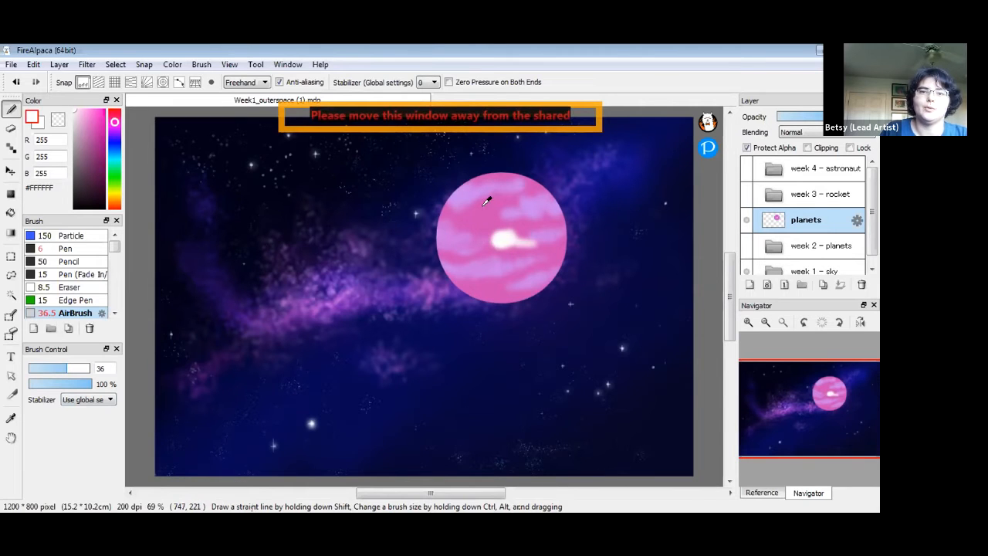
# Blend the streak using planet pinks at low opacity, adding lighter pink #DF87CD strokes at 21%
pyautogui.keyDown('alt'); pyautogui.click(489, 212); pyautogui.keyUp('alt')
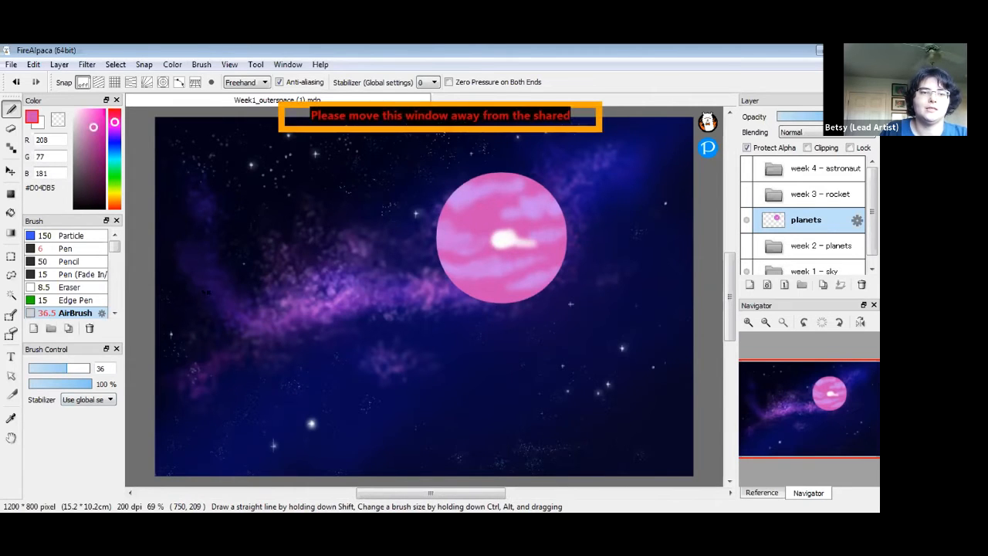
pyautogui.moveTo(88, 387); pyautogui.dragTo(47, 388)
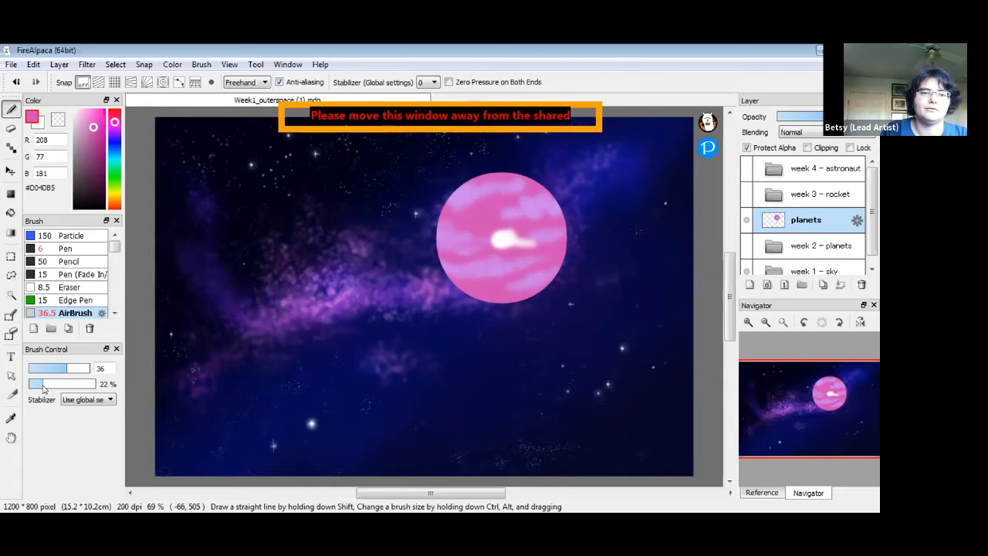
pyautogui.moveTo(498, 230)
pyautogui.mouseDown()
pyautogui.moveTo(491, 235)
pyautogui.moveTo(531, 241)
pyautogui.mouseUp()
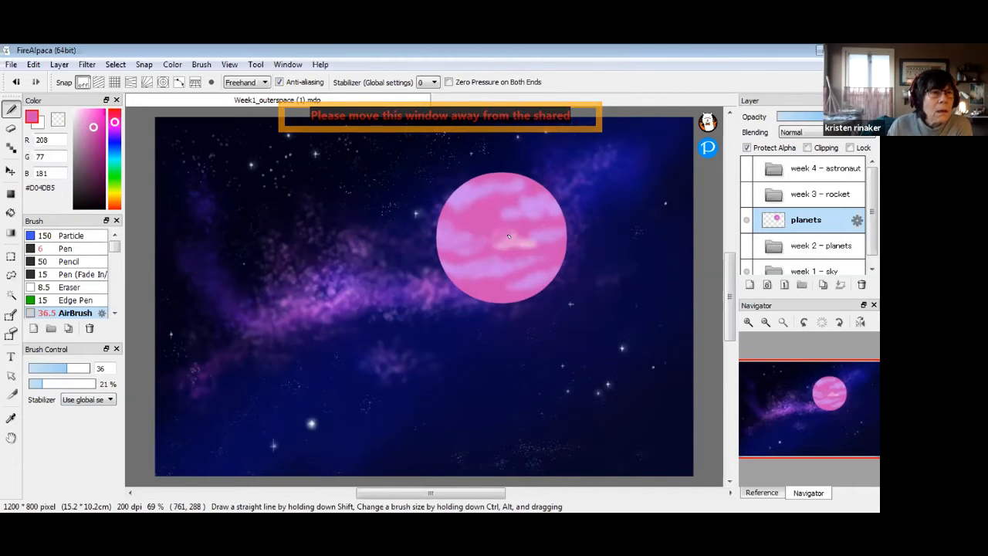
pyautogui.rightClick(507, 238)
pyautogui.moveTo(489, 239); pyautogui.dragTo(507, 240)
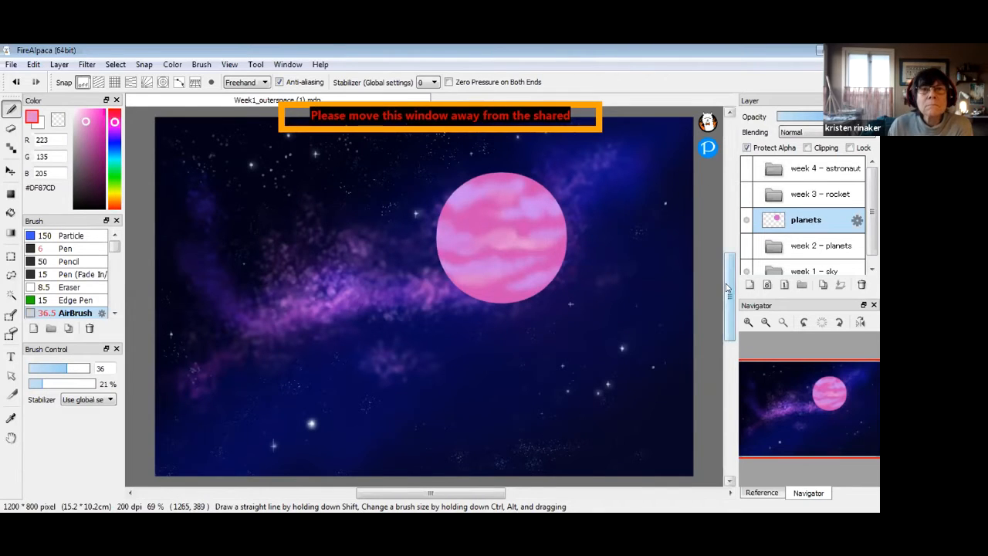
pyautogui.moveTo(729, 294); pyautogui.dragTo(728, 289)
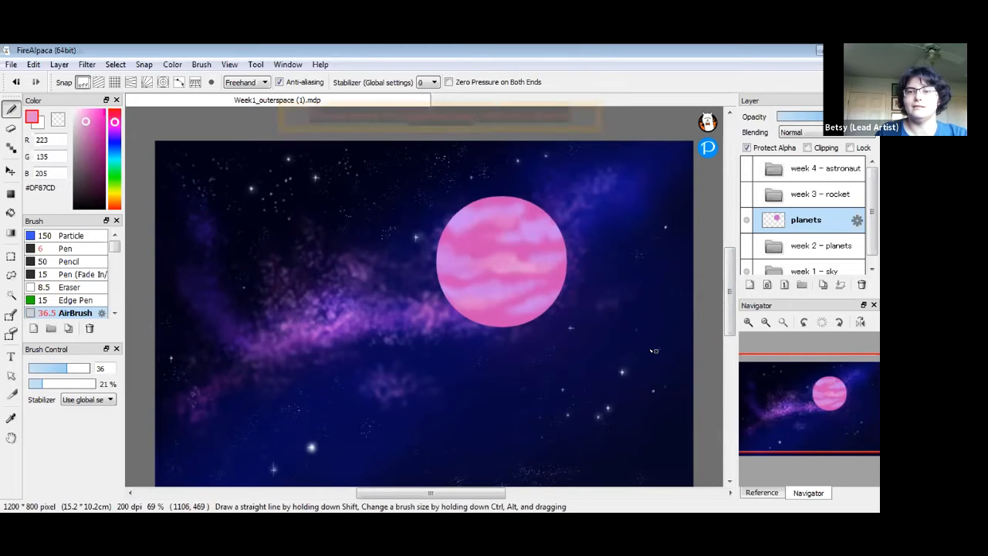
# Add a new layer above planets and name it 'shadow'
pyautogui.click(748, 286)
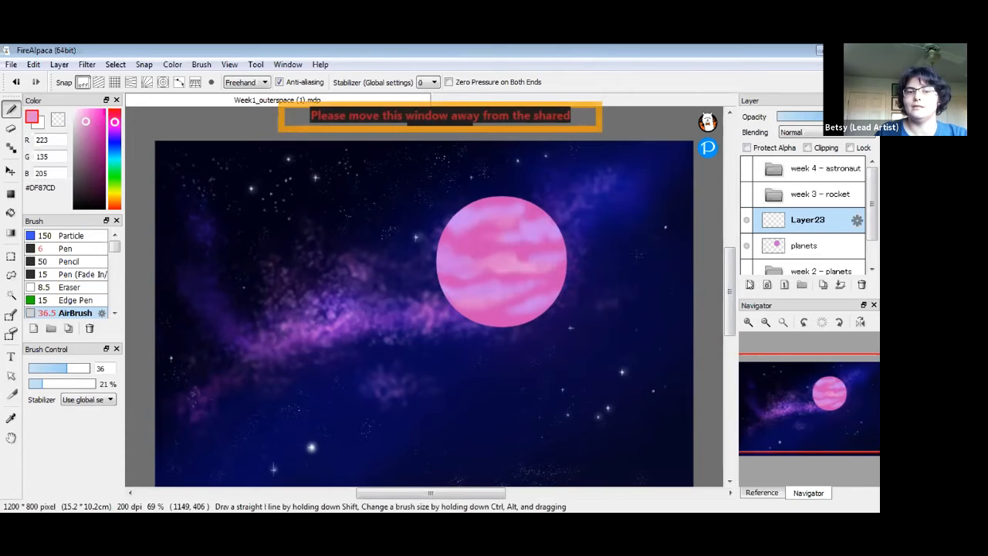
pyautogui.doubleClick(809, 222)
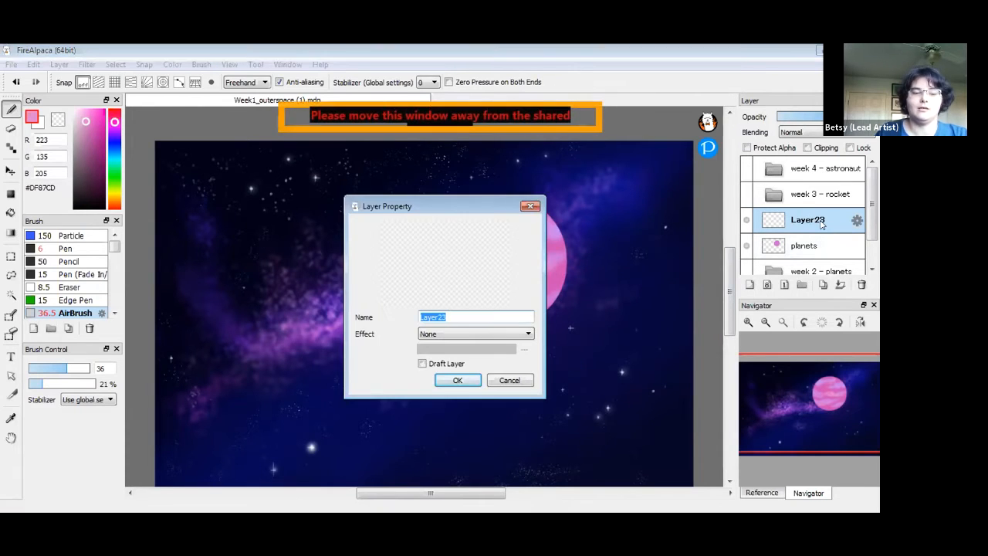
pyautogui.write('shadow')
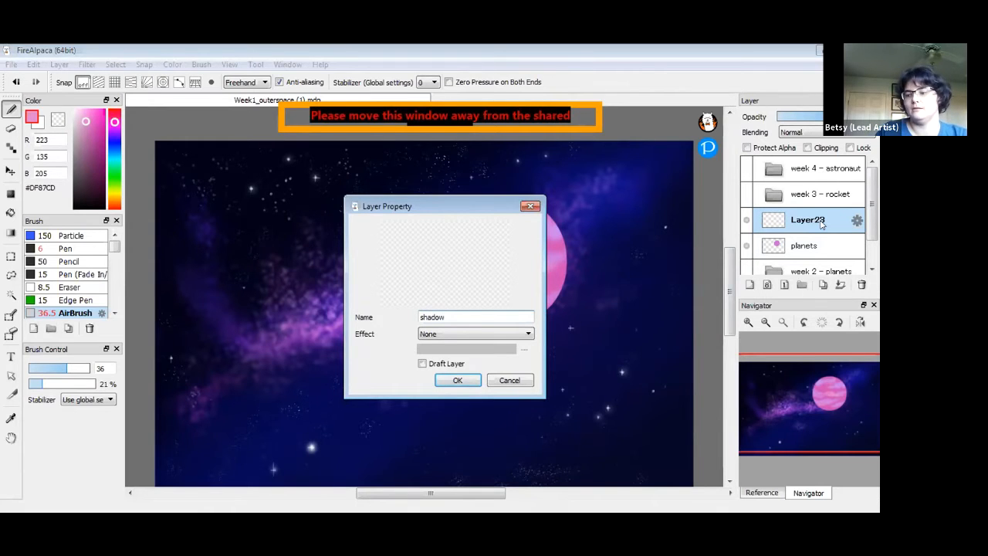
pyautogui.press('Return')
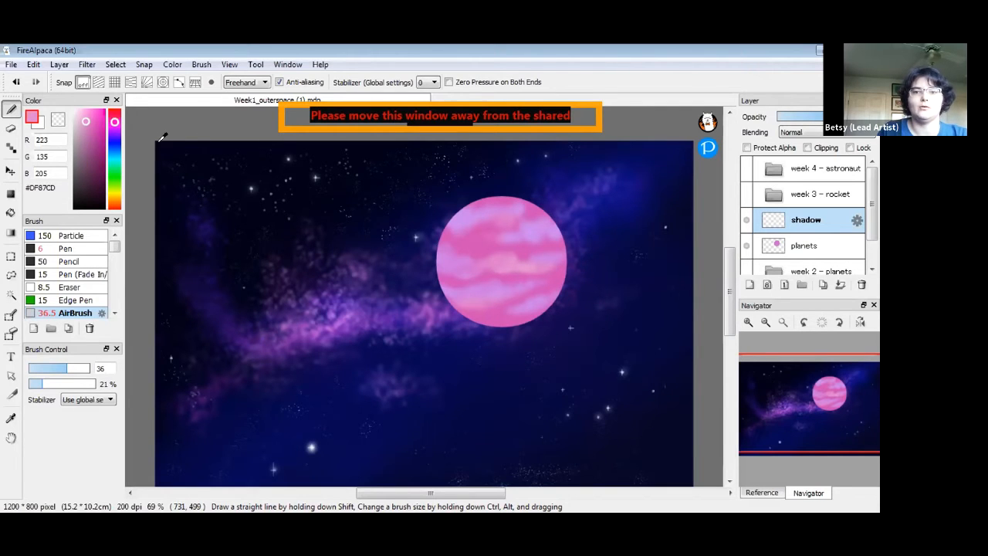
pyautogui.press('alt')
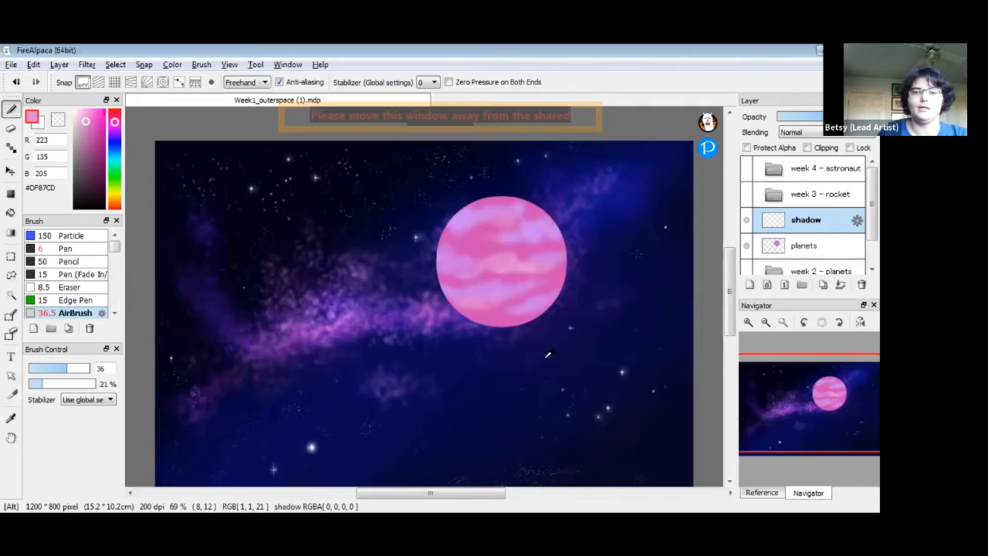
# Sample navy #080740 from the sky and airbrush it over the planet at size 266, 73% opacity
pyautogui.keyDown('alt'); pyautogui.click(601, 338); pyautogui.keyUp('alt')
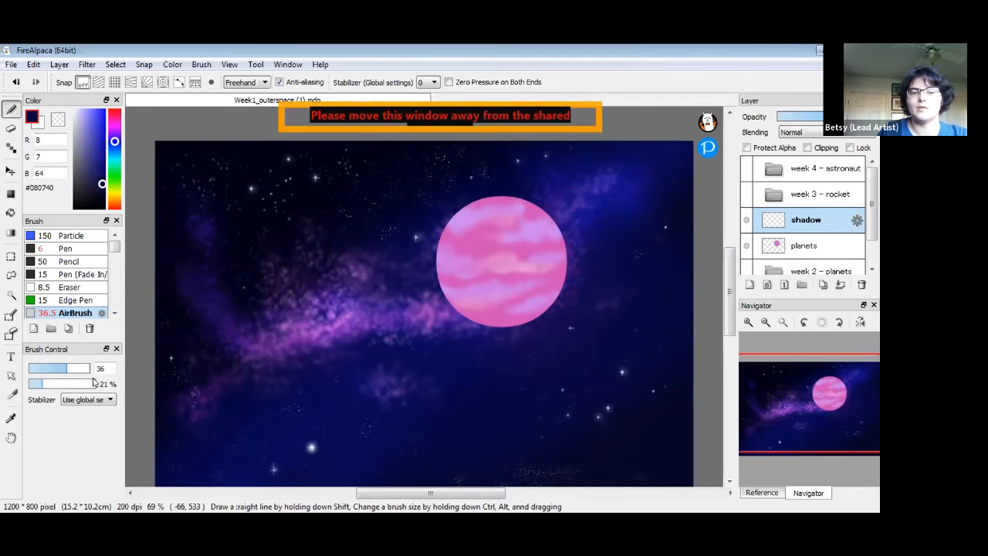
pyautogui.moveTo(68, 369)
pyautogui.mouseDown()
pyautogui.moveTo(120, 371)
pyautogui.moveTo(73, 369)
pyautogui.moveTo(102, 371)
pyautogui.mouseUp()
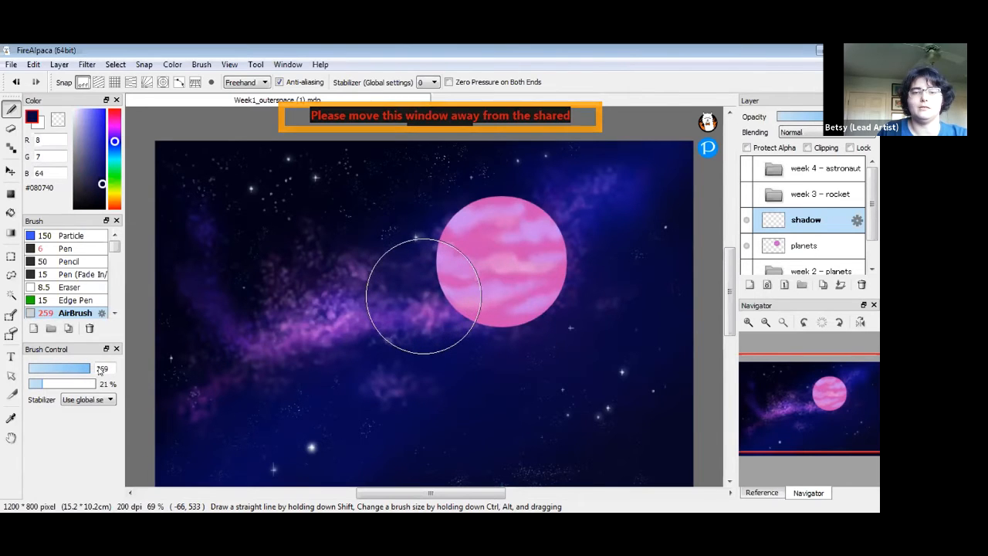
pyautogui.moveTo(102, 371); pyautogui.dragTo(104, 370)
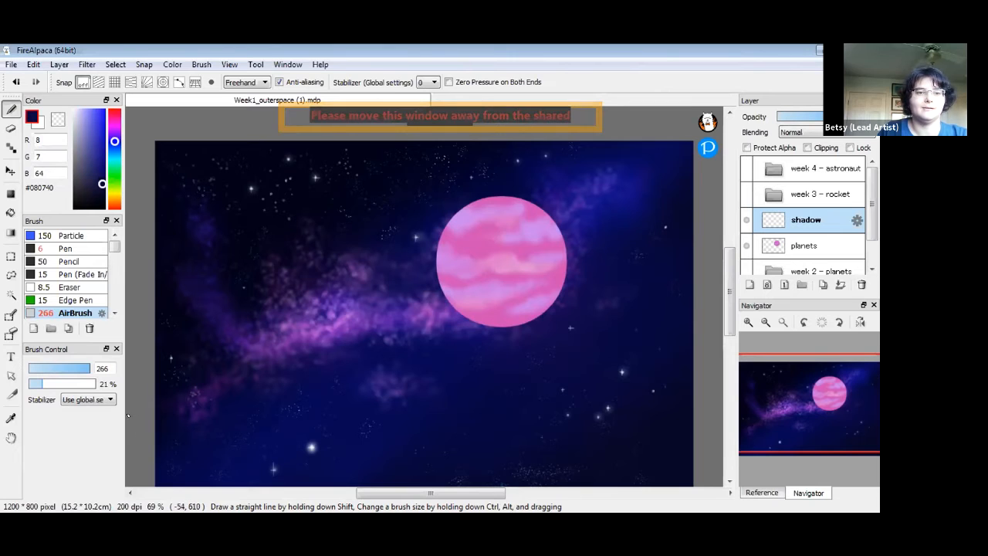
pyautogui.moveTo(42, 385)
pyautogui.mouseDown()
pyautogui.moveTo(83, 390)
pyautogui.moveTo(77, 383)
pyautogui.mouseUp()
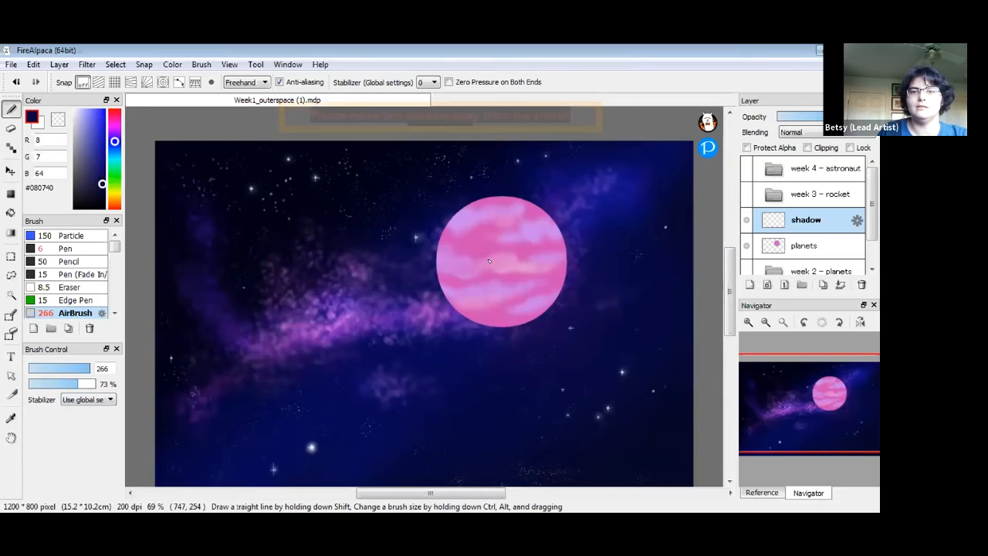
pyautogui.moveTo(499, 263)
pyautogui.mouseDown()
pyautogui.moveTo(487, 233)
pyautogui.moveTo(481, 274)
pyautogui.moveTo(486, 268)
pyautogui.moveTo(508, 283)
pyautogui.moveTo(502, 292)
pyautogui.moveTo(496, 281)
pyautogui.moveTo(518, 256)
pyautogui.moveTo(481, 242)
pyautogui.moveTo(497, 240)
pyautogui.moveTo(487, 253)
pyautogui.moveTo(498, 237)
pyautogui.moveTo(497, 275)
pyautogui.moveTo(481, 283)
pyautogui.moveTo(515, 285)
pyautogui.moveTo(502, 283)
pyautogui.moveTo(522, 256)
pyautogui.moveTo(514, 278)
pyautogui.moveTo(486, 241)
pyautogui.moveTo(481, 278)
pyautogui.moveTo(477, 253)
pyautogui.moveTo(492, 289)
pyautogui.mouseUp()
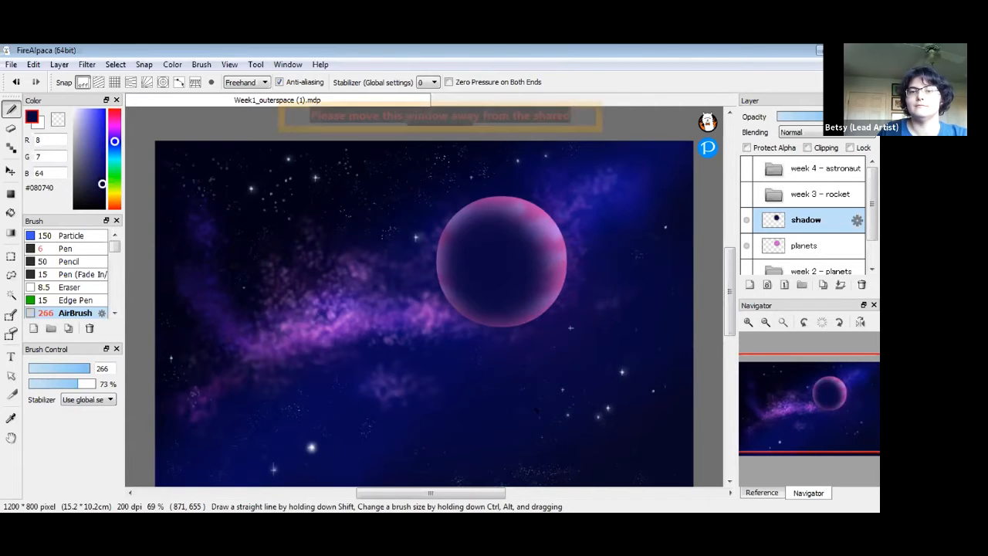
pyautogui.moveTo(456, 224)
pyautogui.mouseDown()
pyautogui.moveTo(543, 271)
pyautogui.moveTo(533, 212)
pyautogui.moveTo(475, 213)
pyautogui.moveTo(479, 224)
pyautogui.mouseUp()
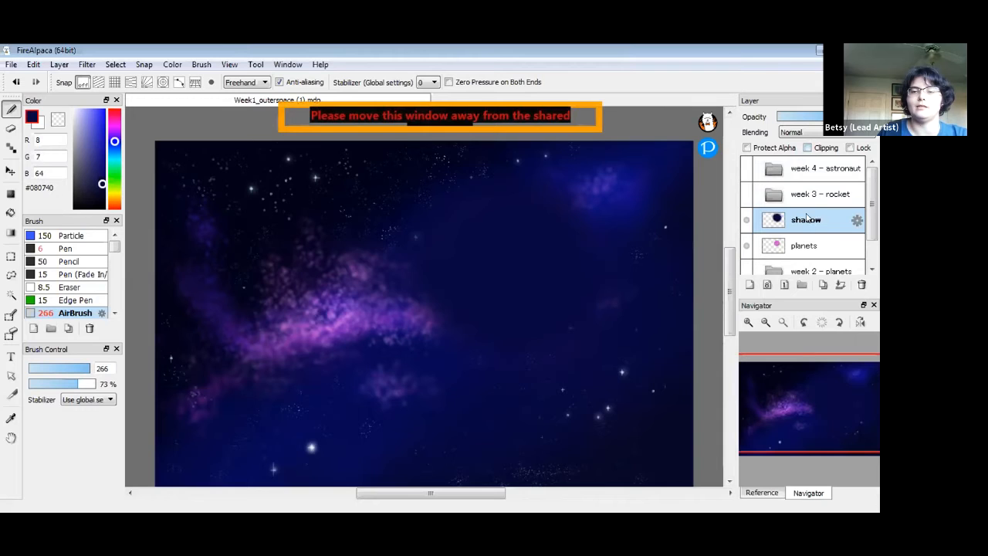
# Clip the shadow layer to the planet, erase shadow along its right edge, and darken the lower-left rim
pyautogui.click(808, 147)
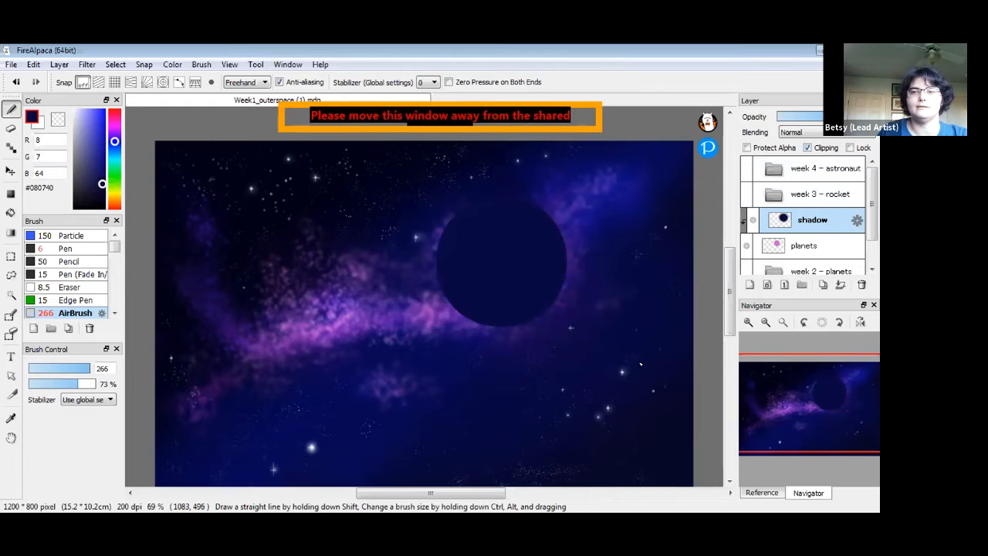
pyautogui.click(57, 122)
pyautogui.moveTo(575, 207); pyautogui.dragTo(587, 309)
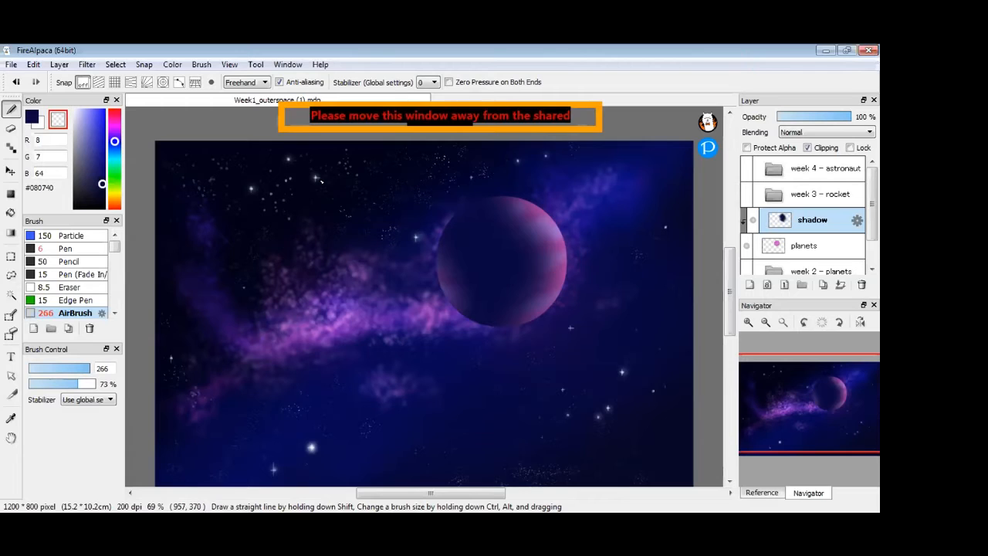
pyautogui.moveTo(419, 272); pyautogui.dragTo(429, 310)
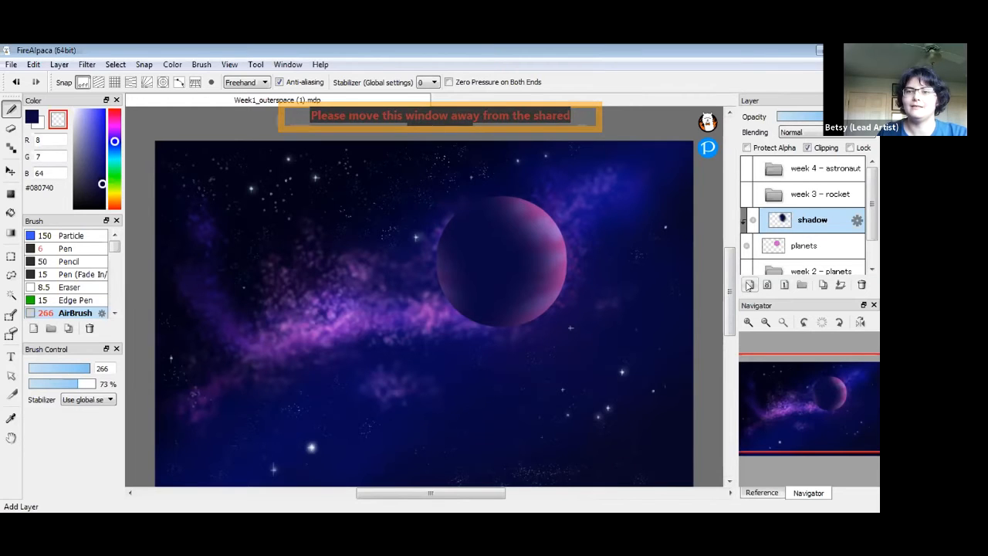
# Add a new layer above shadow and name it 'glow'
pyautogui.click(749, 286)
pyautogui.doubleClick(805, 222)
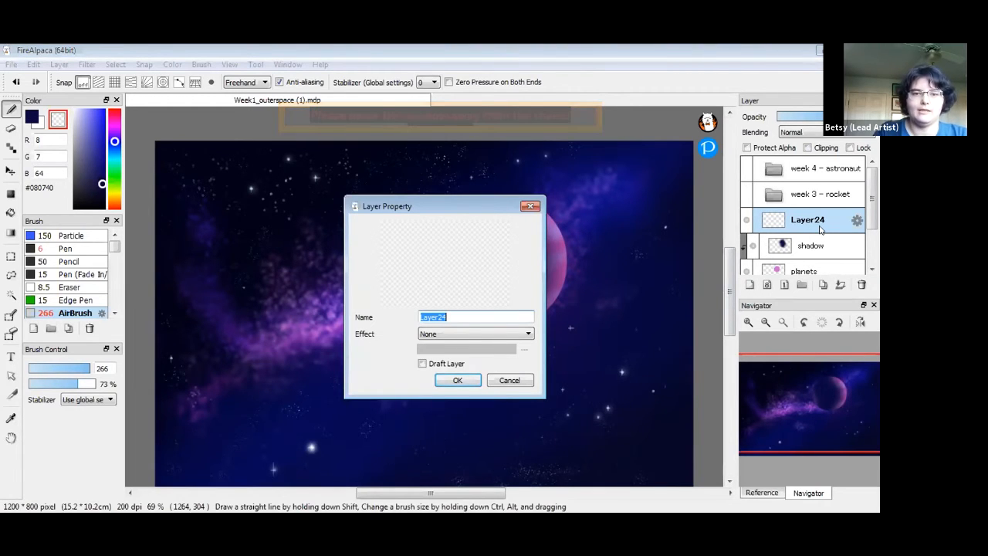
pyautogui.write('gl')
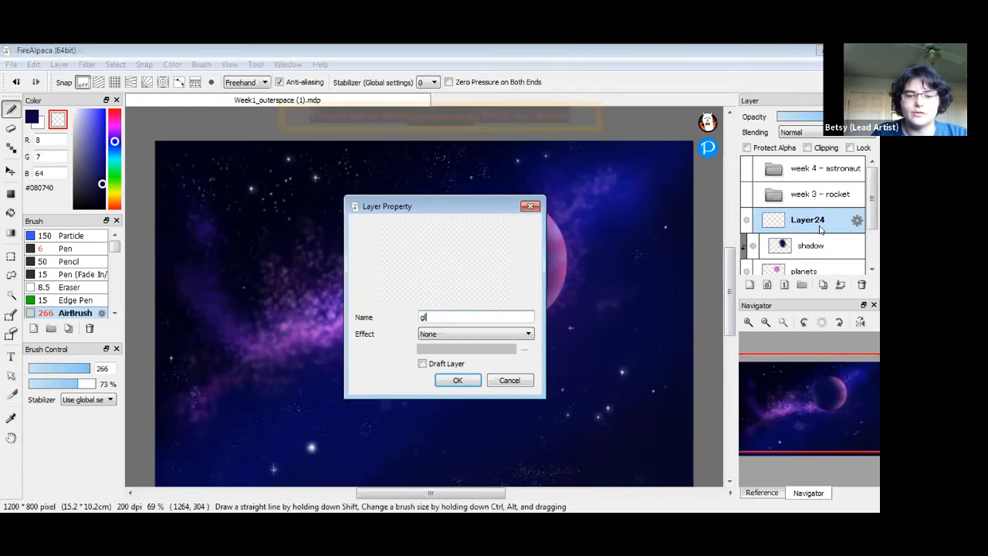
pyautogui.write('ow')
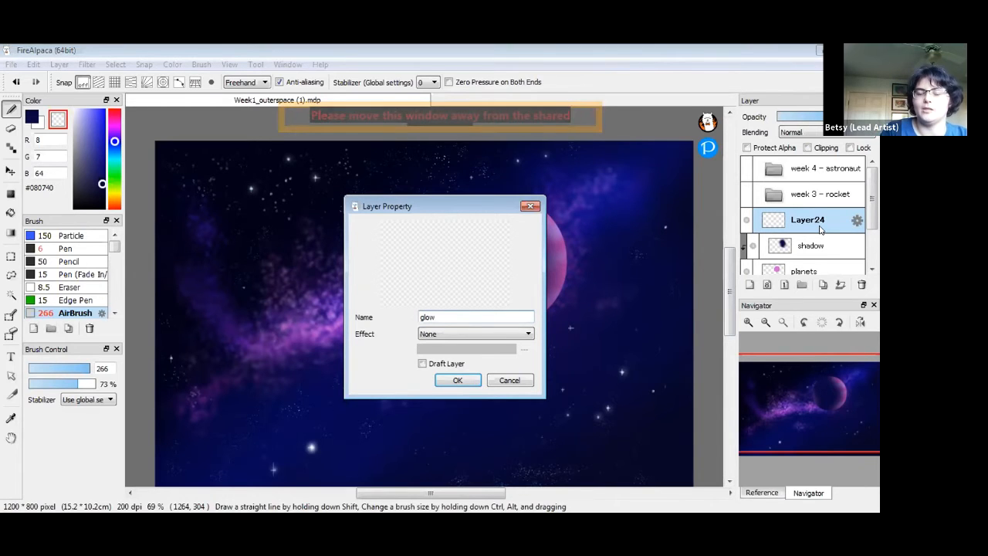
pyautogui.press('Return')
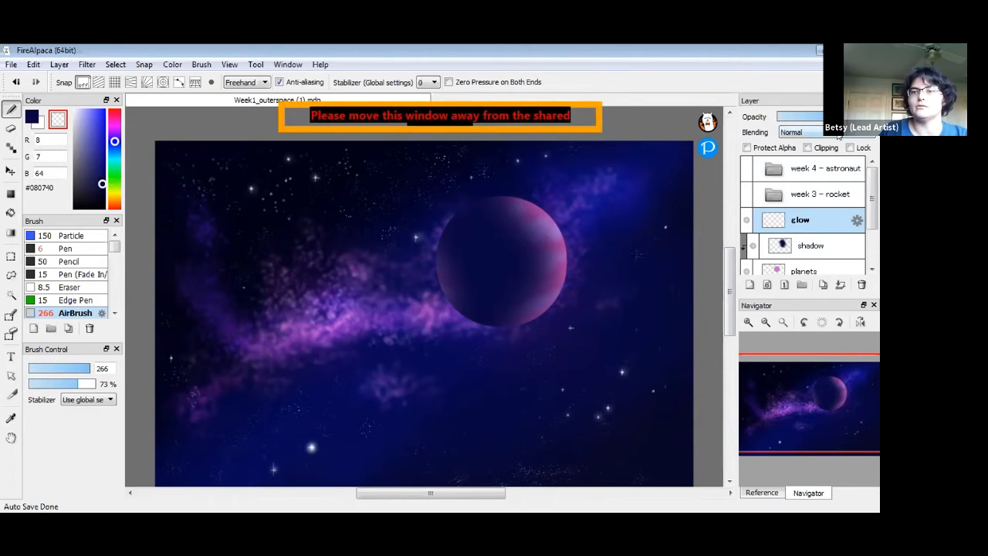
pyautogui.click(835, 133)
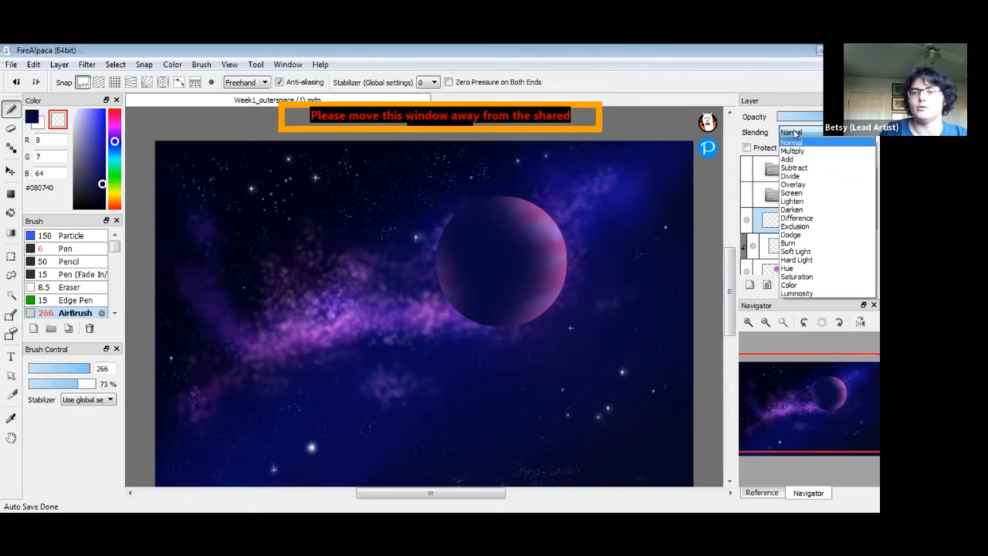
# Set the glow layer to Overlay, airbrush a pale glow on the planet's upper-right rim, and clip it
pyautogui.click(809, 185)
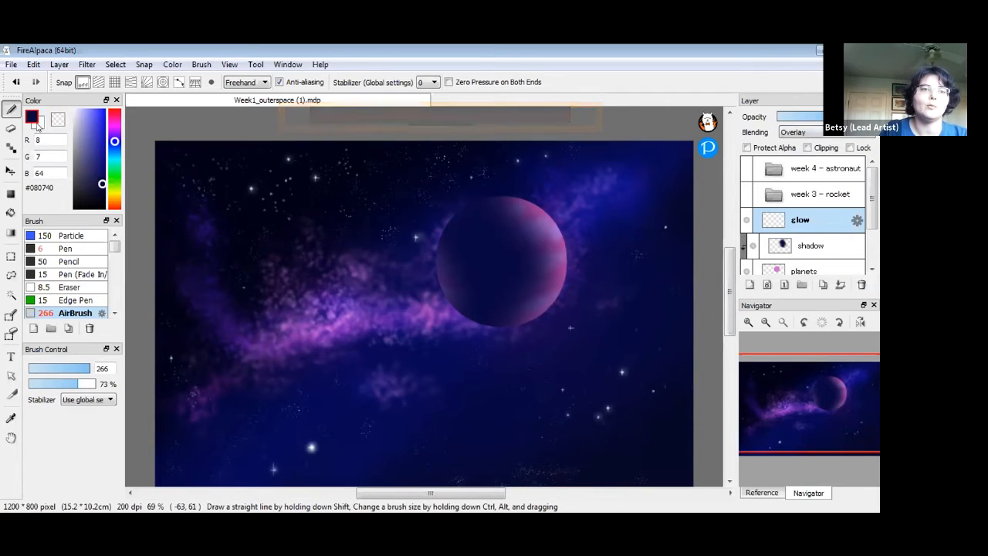
pyautogui.click(74, 115)
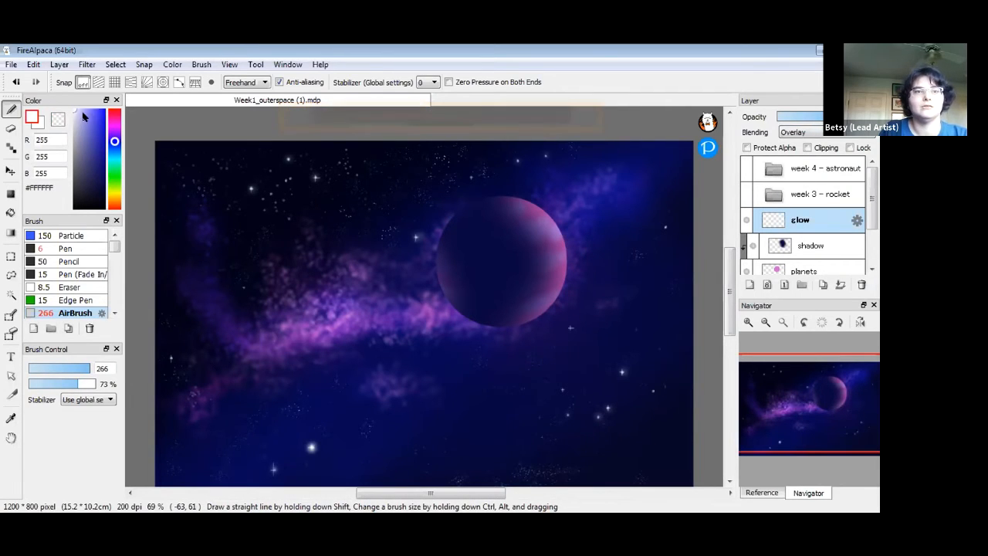
pyautogui.moveTo(80, 116); pyautogui.dragTo(64, 104)
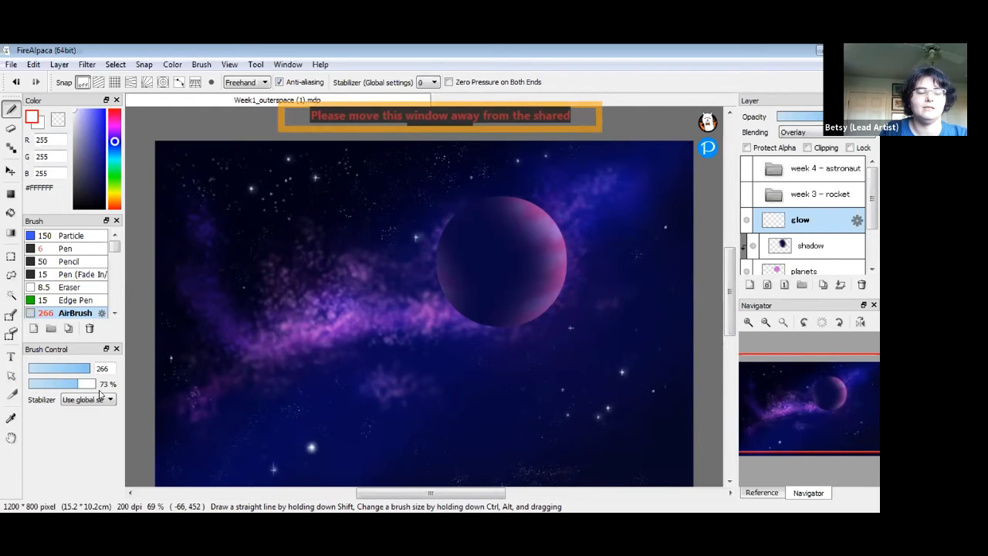
pyautogui.moveTo(88, 368); pyautogui.dragTo(74, 369)
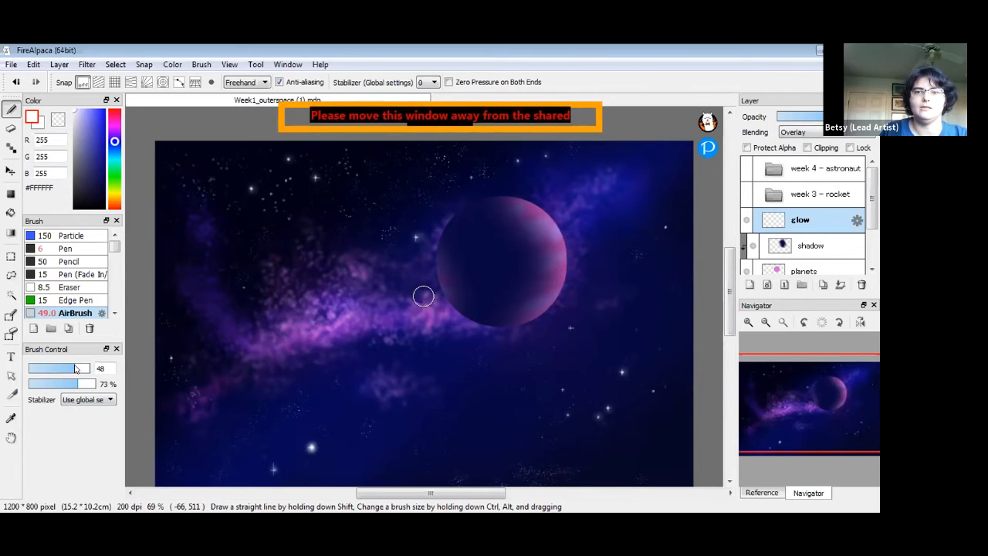
pyautogui.moveTo(537, 203)
pyautogui.mouseDown()
pyautogui.moveTo(523, 201)
pyautogui.moveTo(556, 228)
pyautogui.moveTo(549, 221)
pyautogui.moveTo(568, 269)
pyautogui.moveTo(541, 312)
pyautogui.moveTo(553, 222)
pyautogui.moveTo(566, 275)
pyautogui.moveTo(544, 306)
pyautogui.mouseUp()
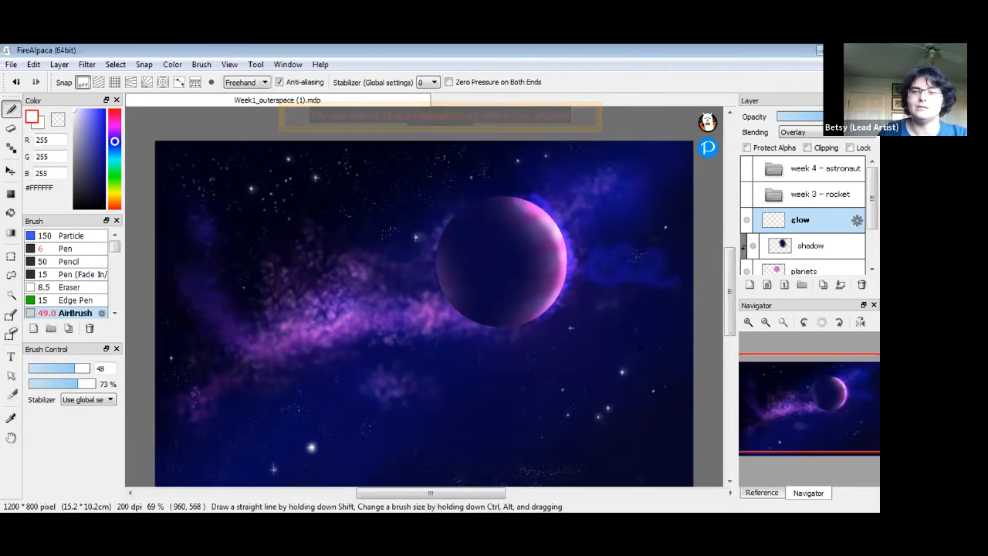
pyautogui.click(807, 148)
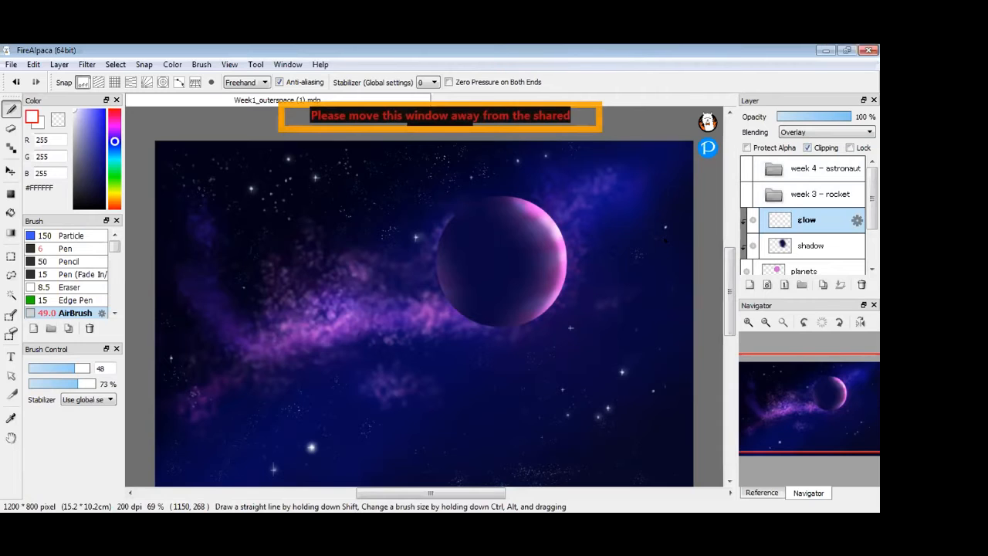
pyautogui.hotkey('ctrl', 'a')
pyautogui.press('Delete')
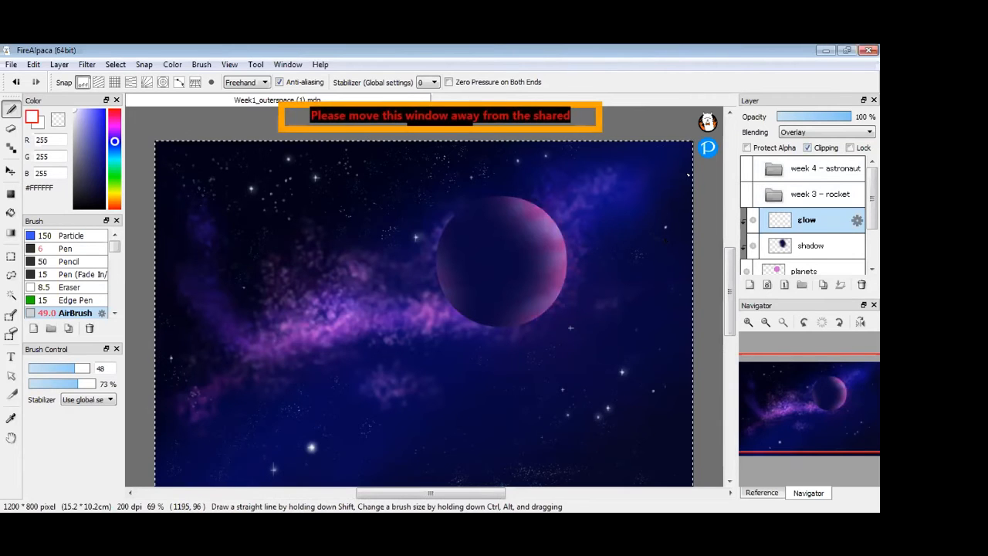
pyautogui.hotkey('ctrl', 'd')
pyautogui.click(807, 247)
pyautogui.click(814, 223)
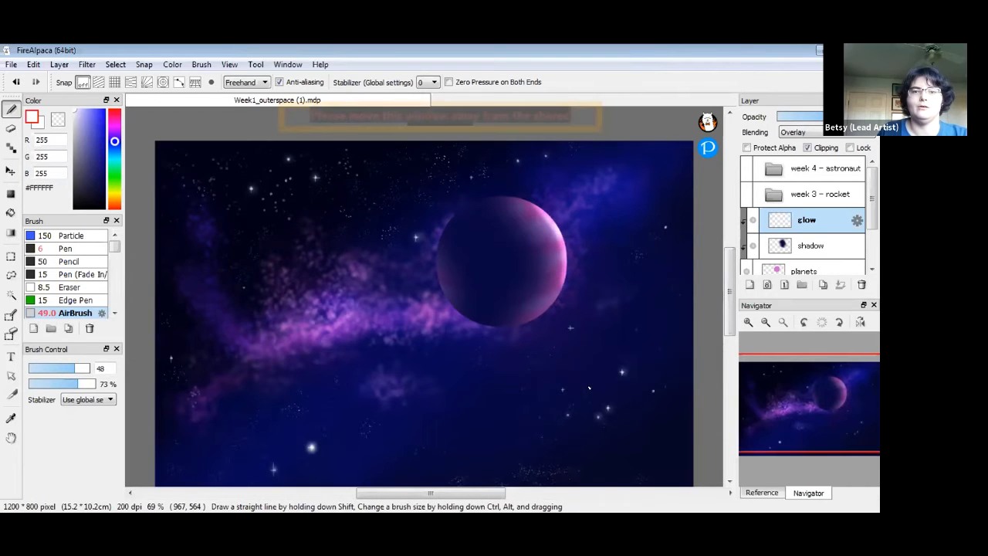
pyautogui.moveTo(540, 233)
pyautogui.mouseDown()
pyautogui.moveTo(469, 272)
pyautogui.moveTo(499, 268)
pyautogui.mouseUp()
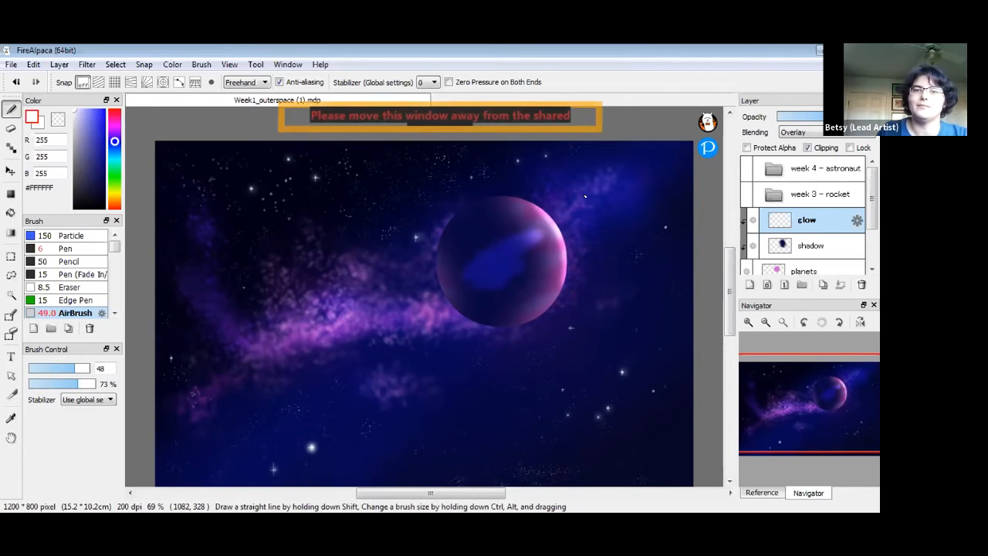
pyautogui.hotkey('ctrl', 'z')
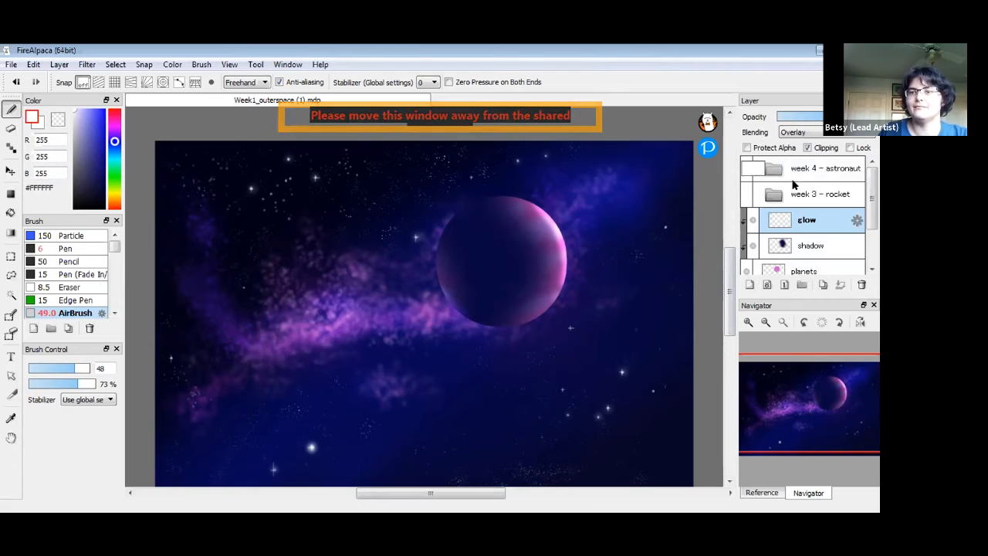
# Fit the canvas to the window and move the planet with its shadow and glow to the upper right
pyautogui.click(764, 324)
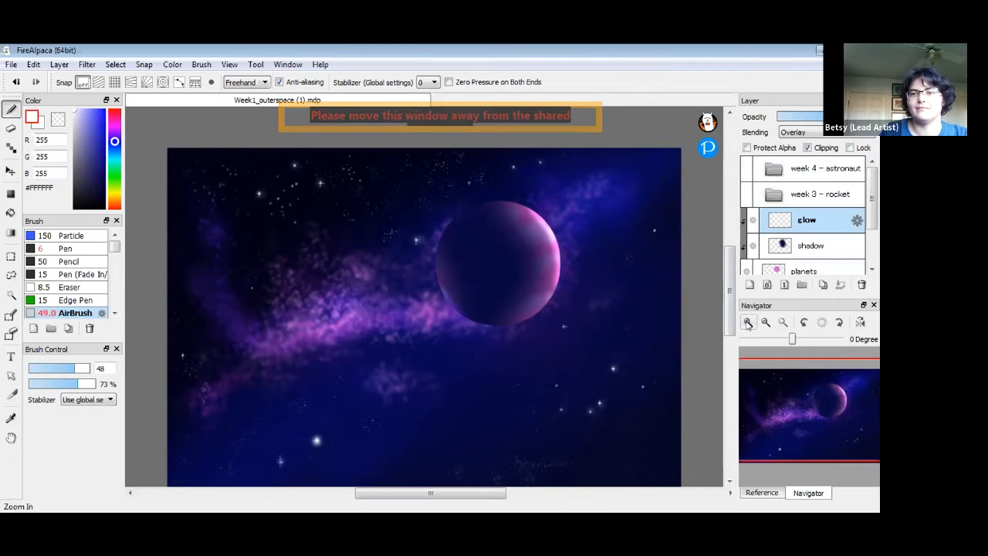
pyautogui.click(764, 324)
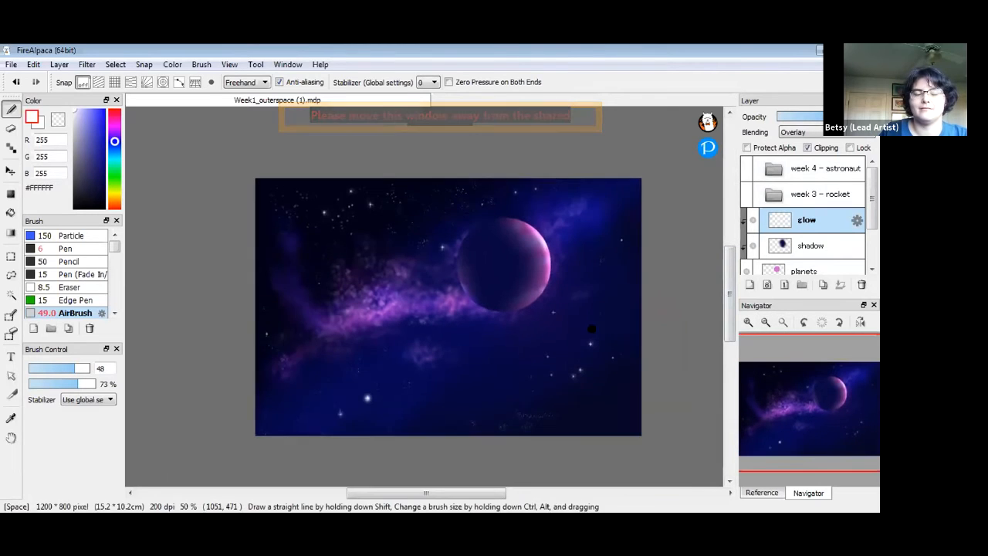
pyautogui.click(781, 322)
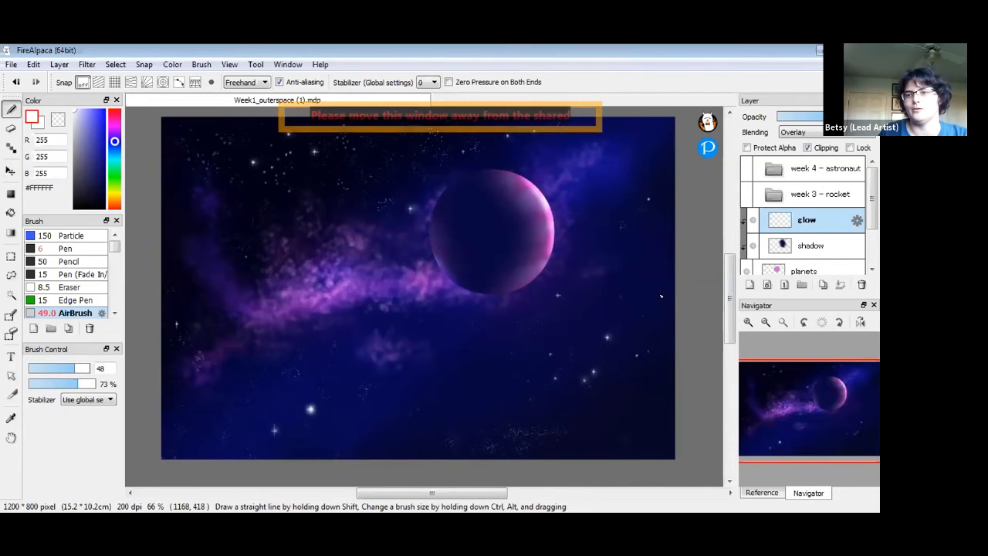
pyautogui.moveTo(872, 206); pyautogui.dragTo(873, 220)
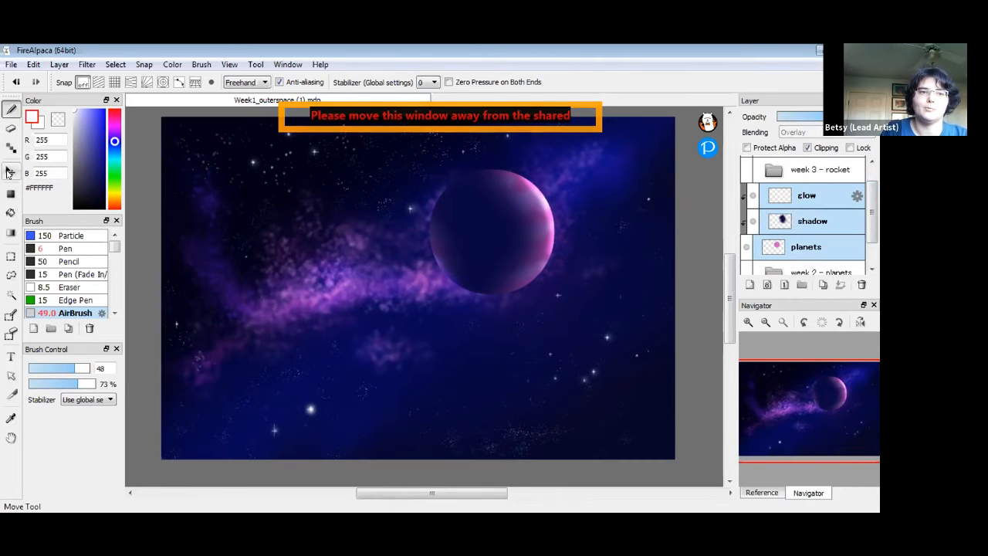
pyautogui.click(9, 173)
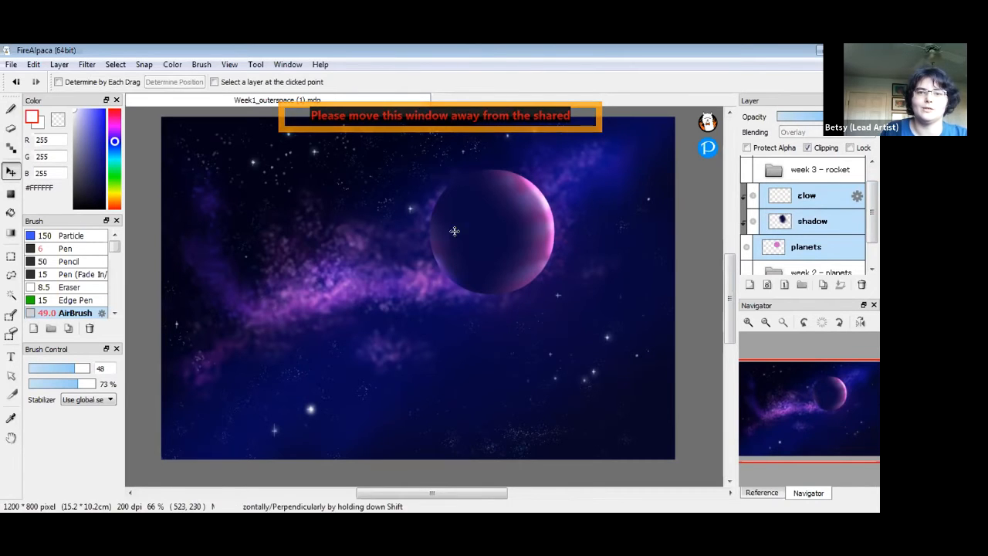
pyautogui.moveTo(492, 237); pyautogui.dragTo(261, 355)
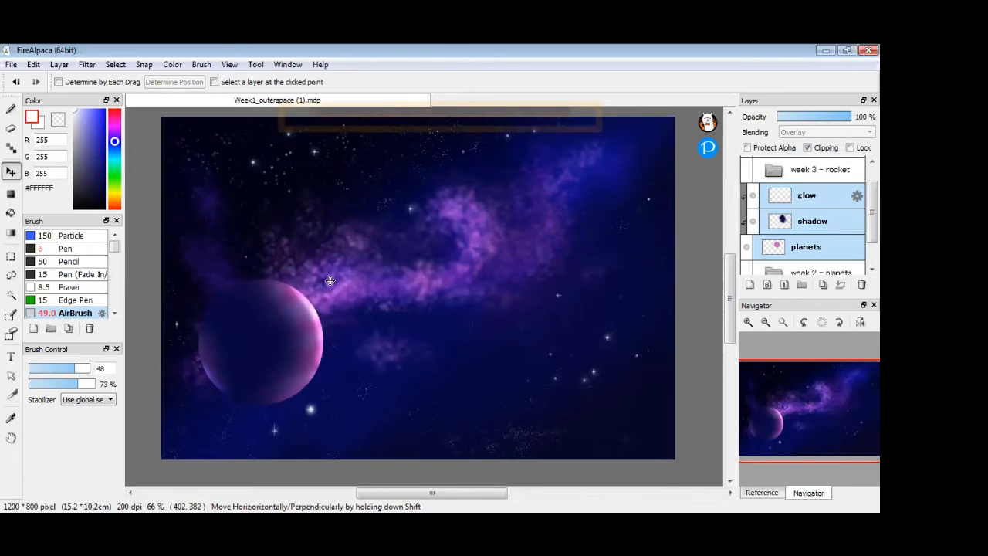
pyautogui.moveTo(263, 347); pyautogui.dragTo(580, 220)
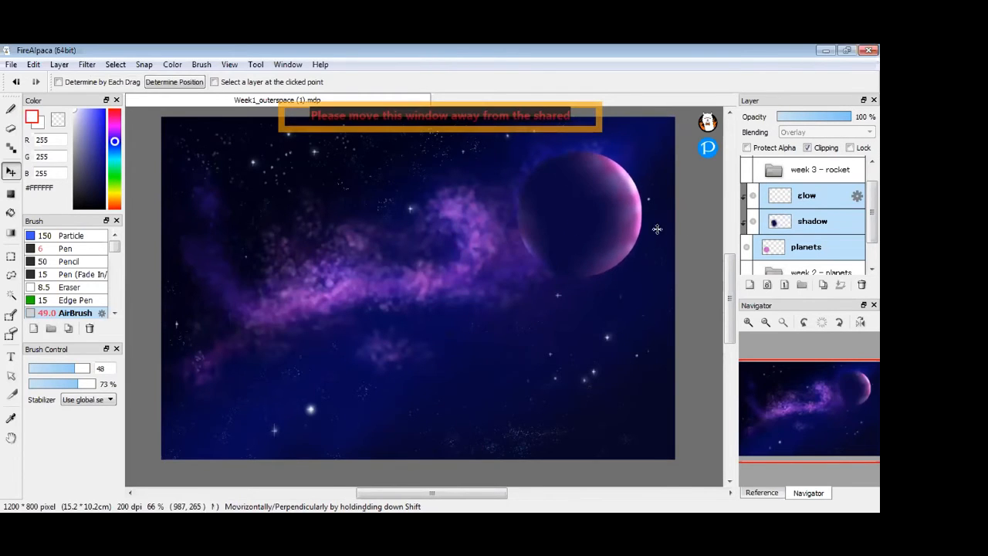
pyautogui.click(837, 198)
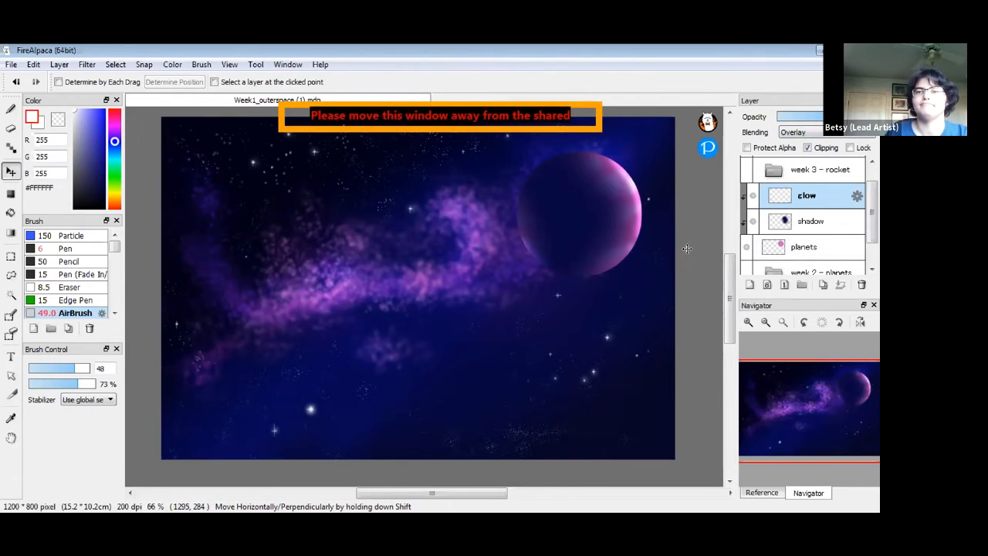
pyautogui.click(797, 131)
pyautogui.click(797, 156)
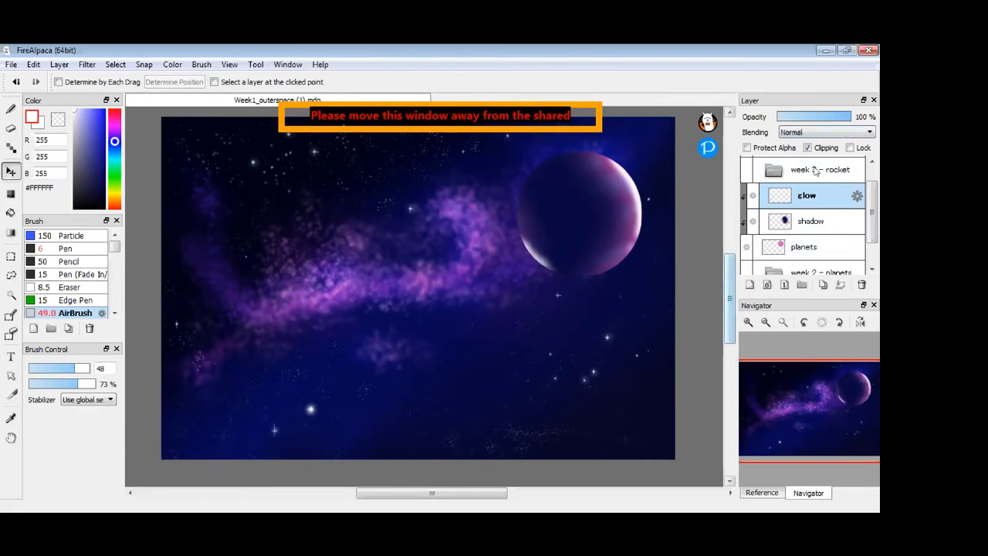
pyautogui.click(809, 133)
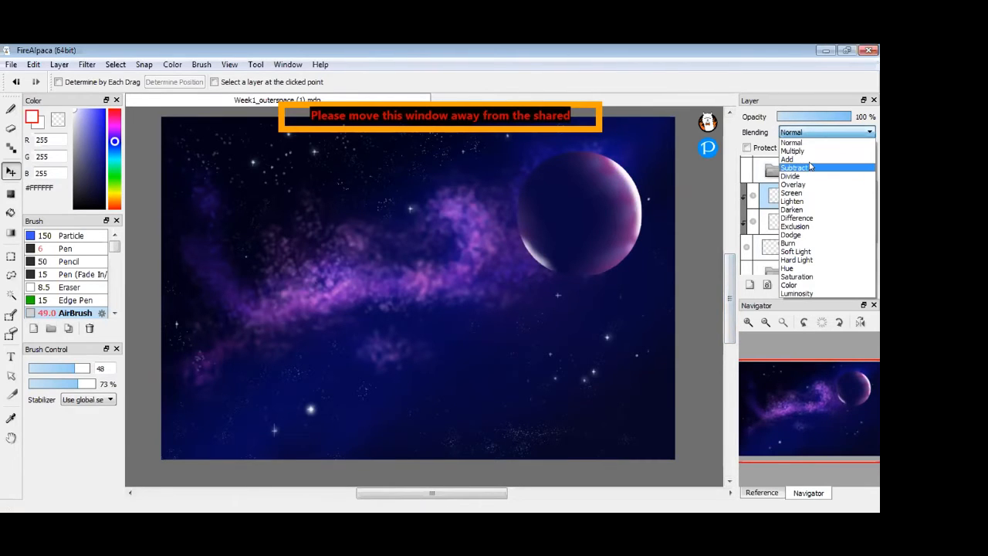
pyautogui.click(810, 187)
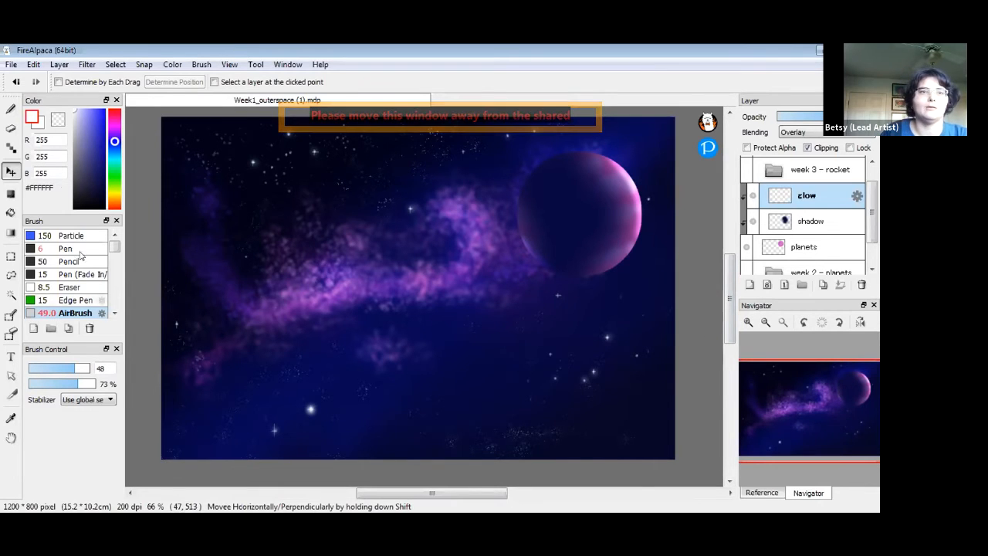
# Switch to the brush and centre concentric-circle snap guides on the nebula's left side
pyautogui.press('b')
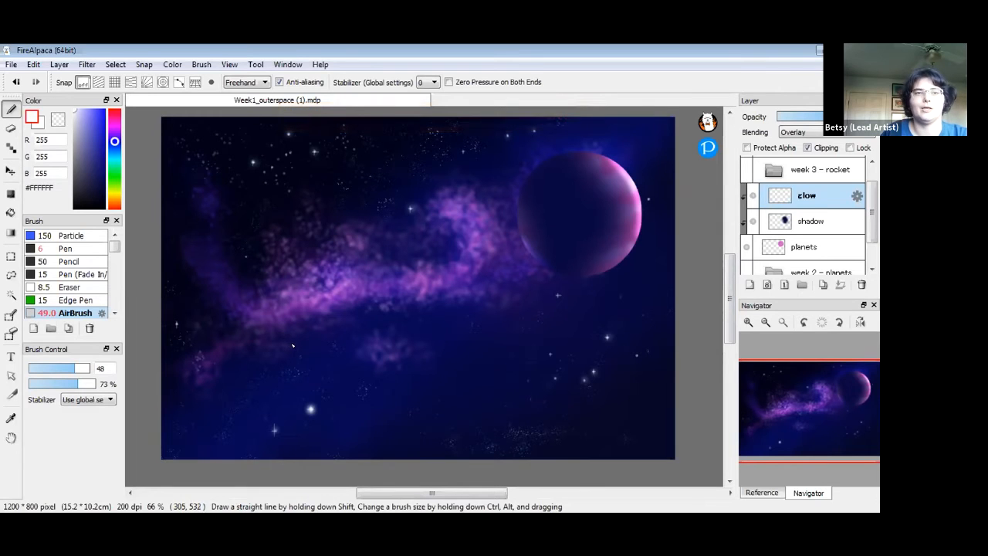
pyautogui.click(163, 81)
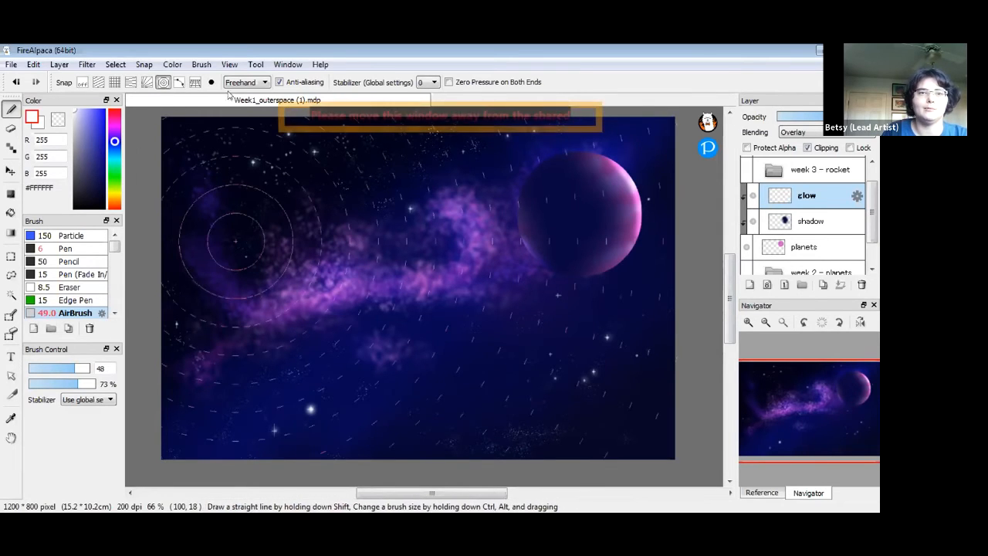
pyautogui.click(279, 288)
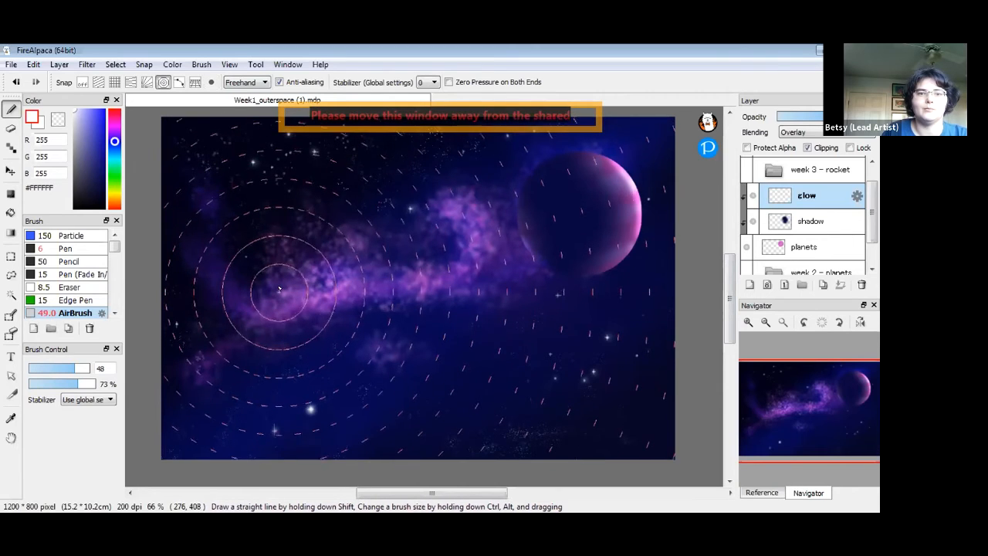
# Choose bright green #00FF67 with the Pen brush and make the planets layer active
pyautogui.click(114, 168)
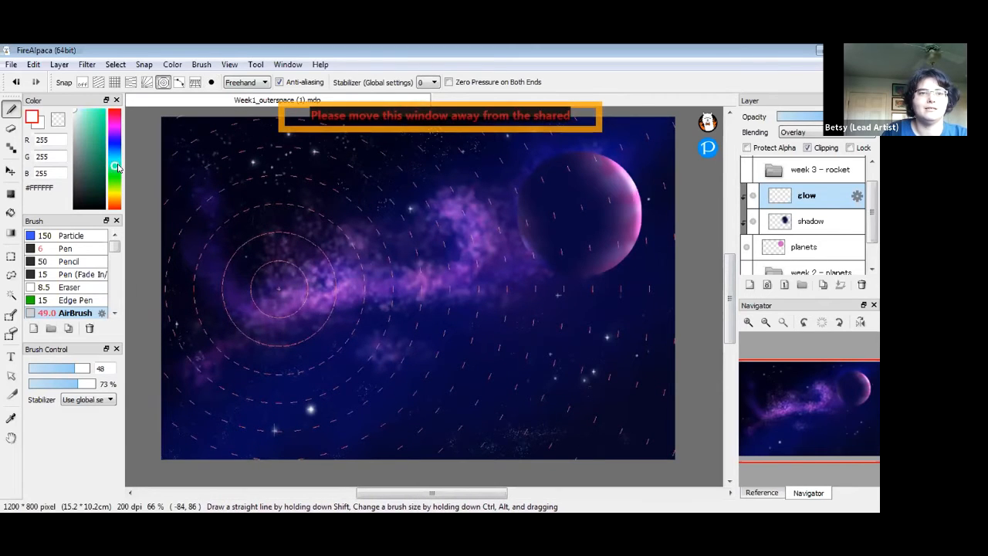
pyautogui.click(101, 113)
pyautogui.click(102, 113)
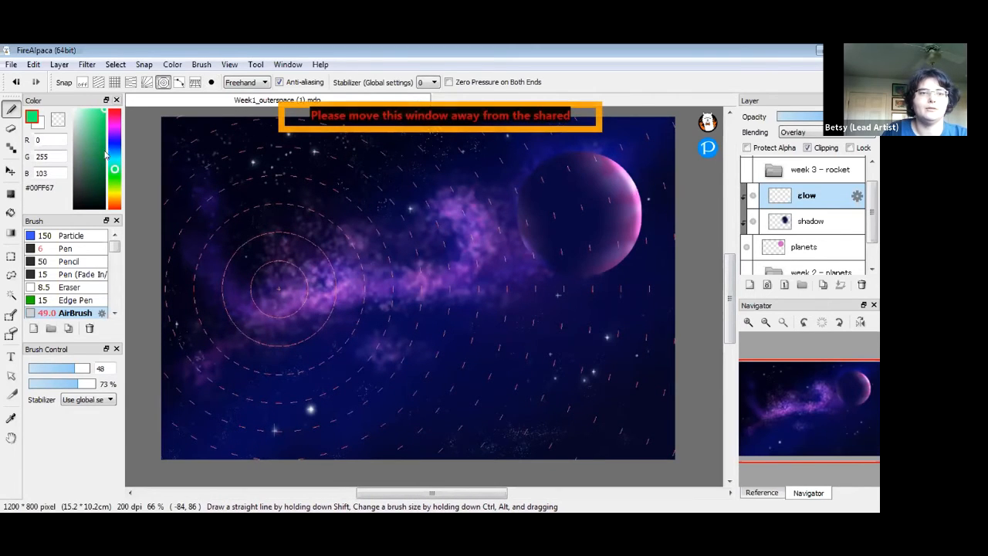
pyautogui.click(87, 262)
pyautogui.click(88, 250)
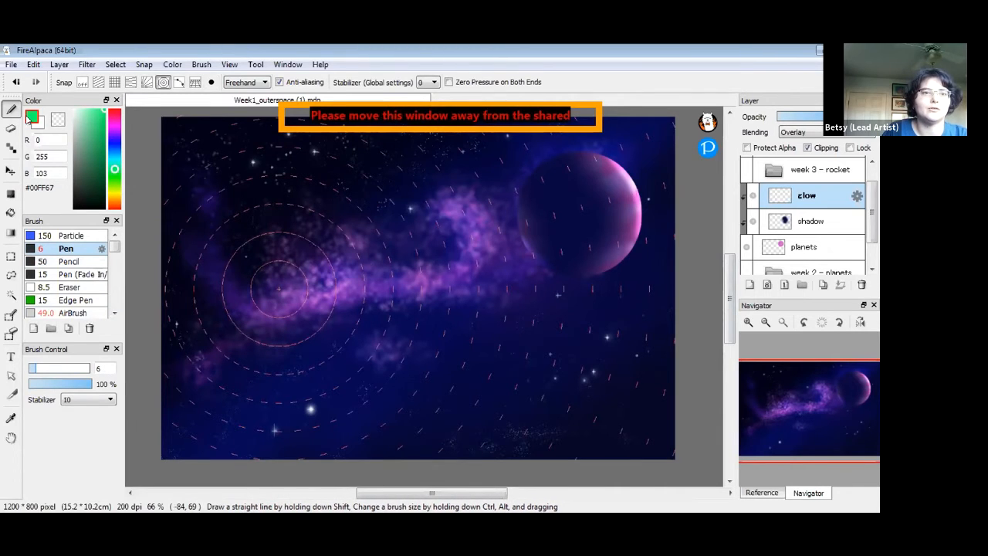
pyautogui.click(789, 257)
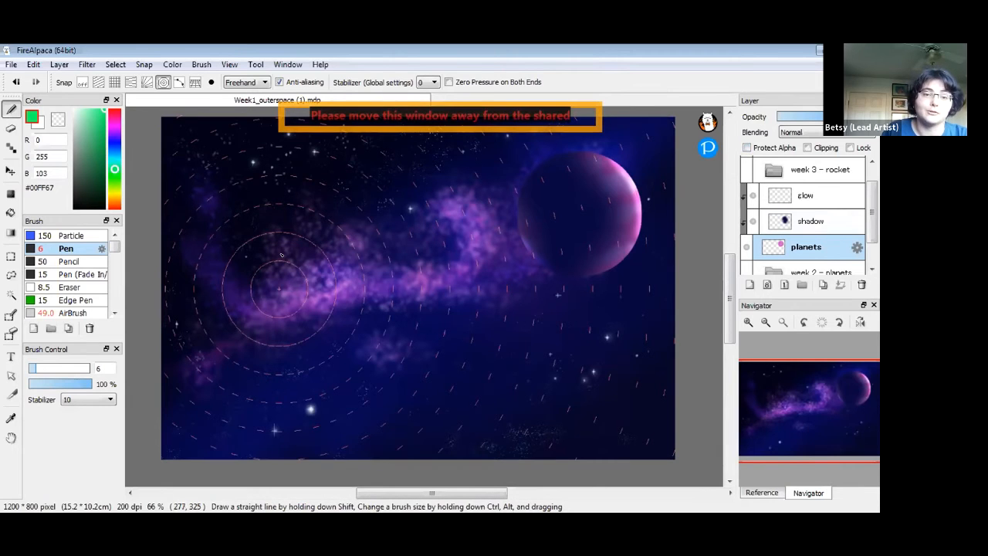
# Draw a green circle outline on the nebula's left with concentric-circle snap, then turn snapping off
pyautogui.moveTo(281, 317); pyautogui.dragTo(311, 299)
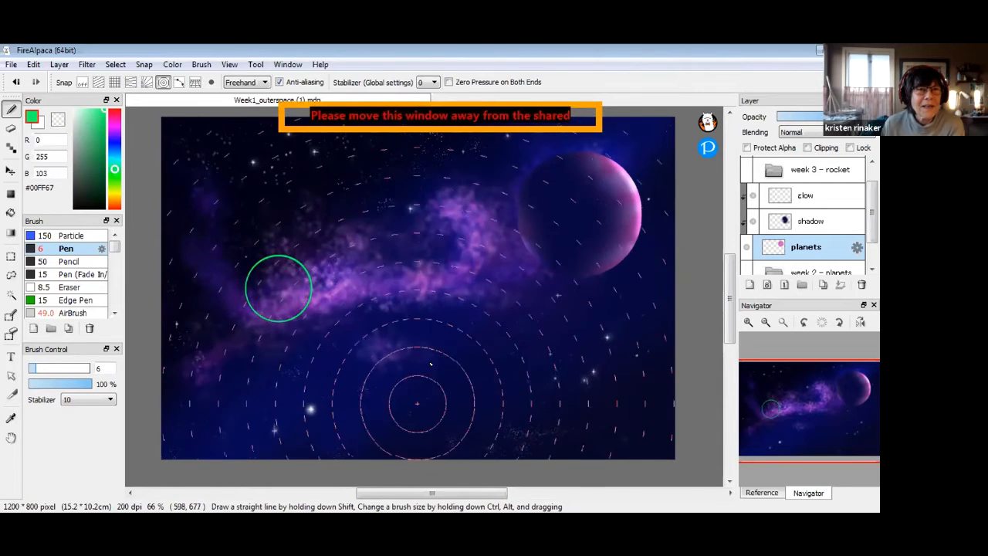
pyautogui.click(83, 82)
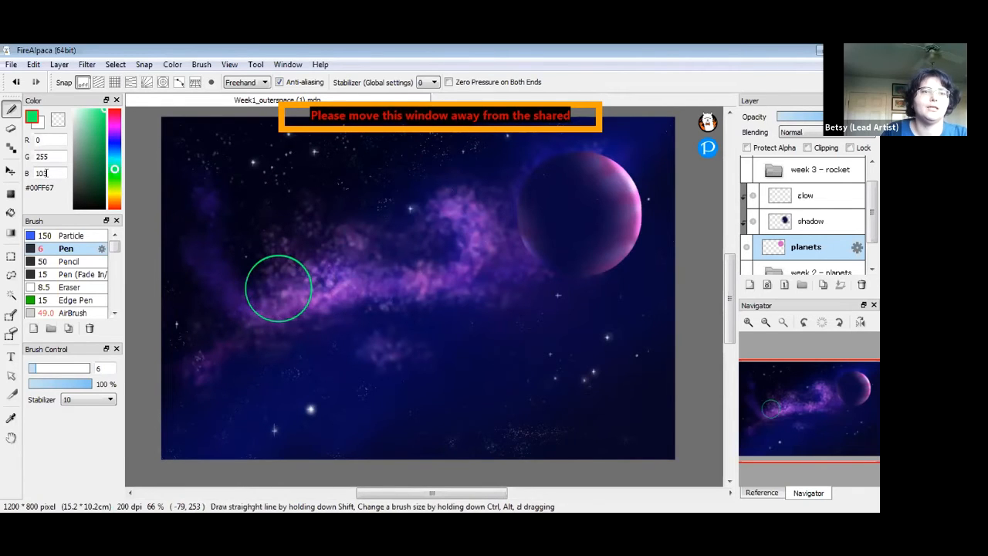
pyautogui.click(11, 212)
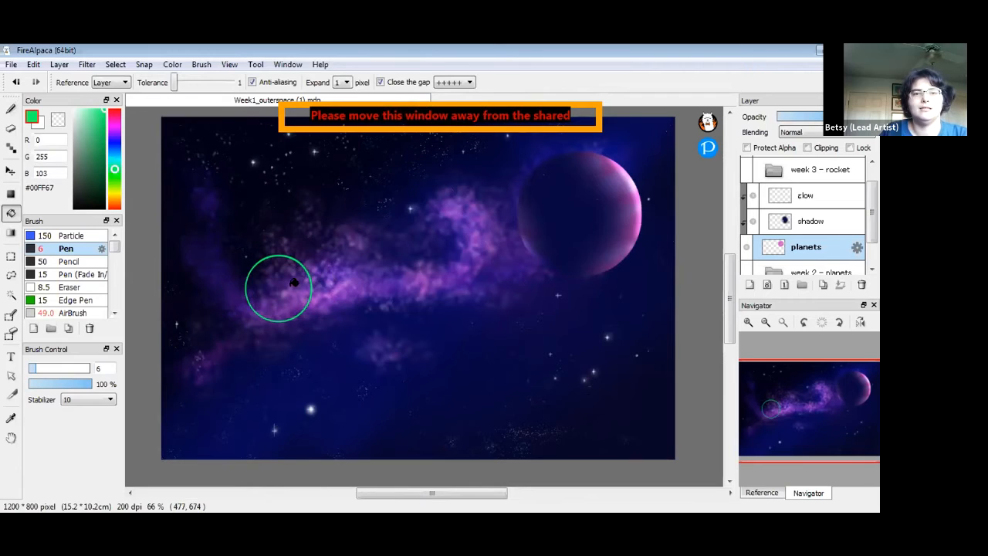
# Bucket-fill the left circle solid with soft green #4AD381, using Close the gap '+'
pyautogui.click(293, 282)
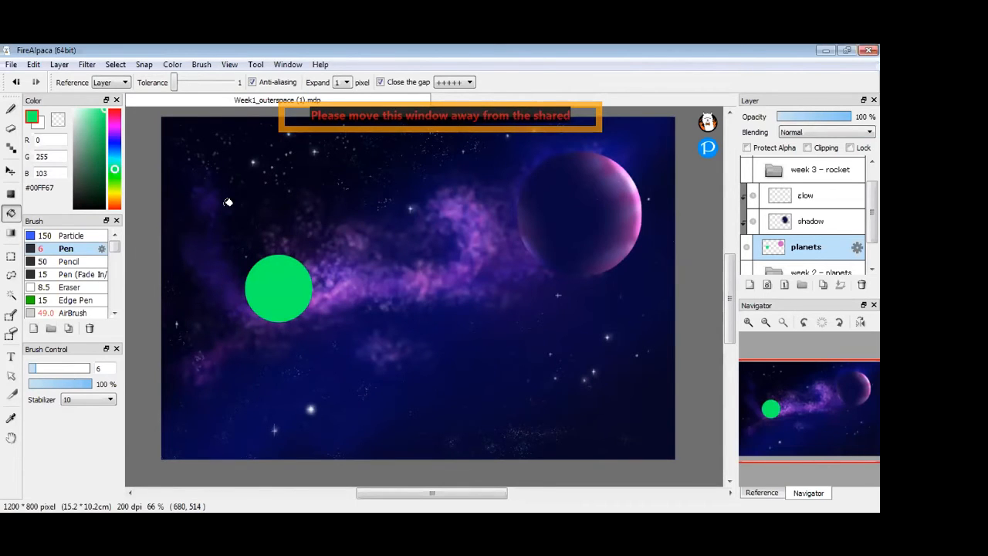
pyautogui.click(101, 124)
pyautogui.moveTo(100, 124); pyautogui.dragTo(94, 126)
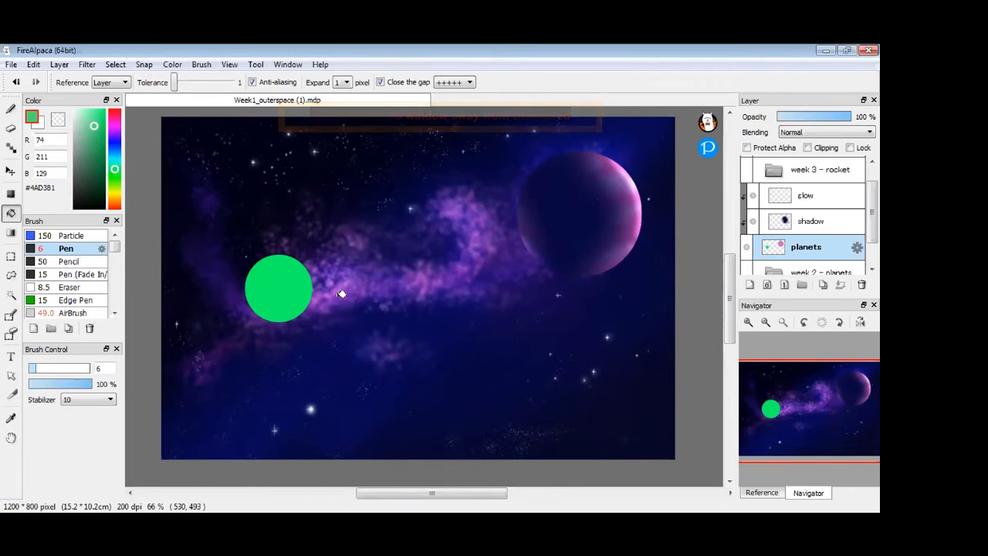
pyautogui.click(300, 275)
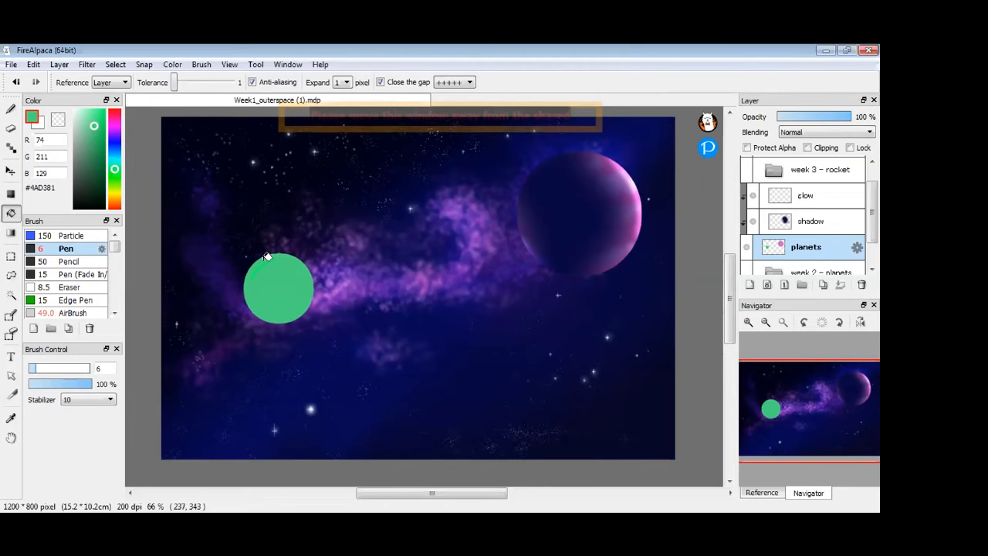
pyautogui.hotkey('ctrl', 'z')
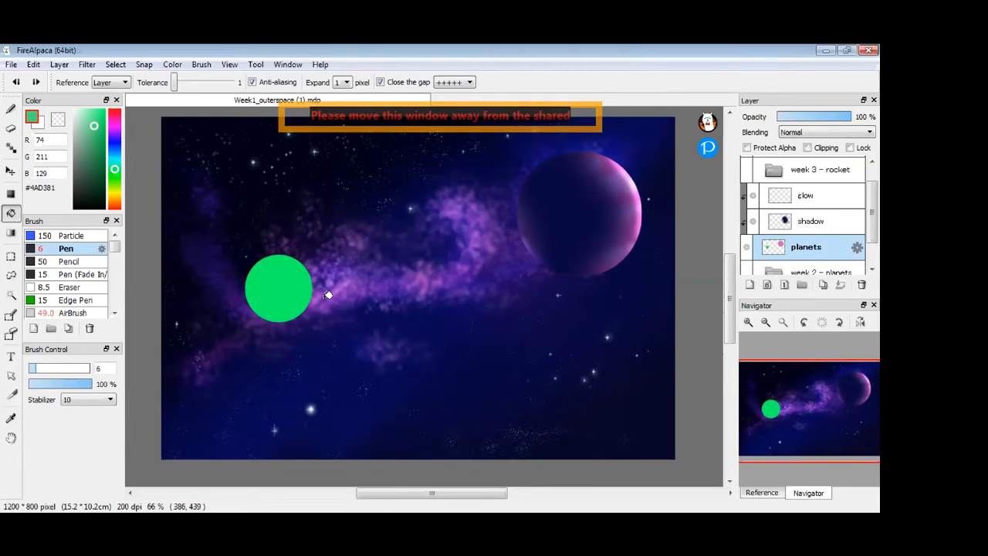
pyautogui.click(461, 93)
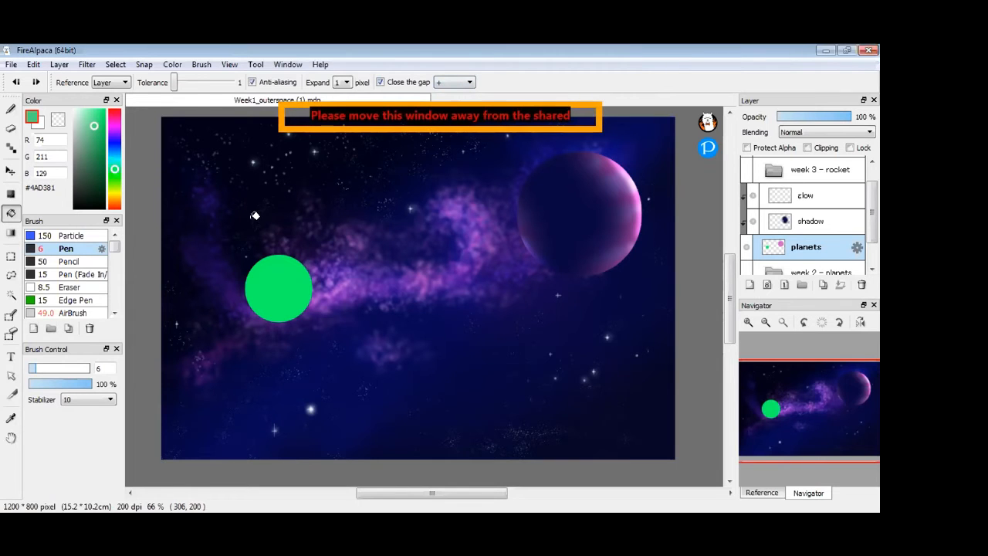
pyautogui.click(276, 260)
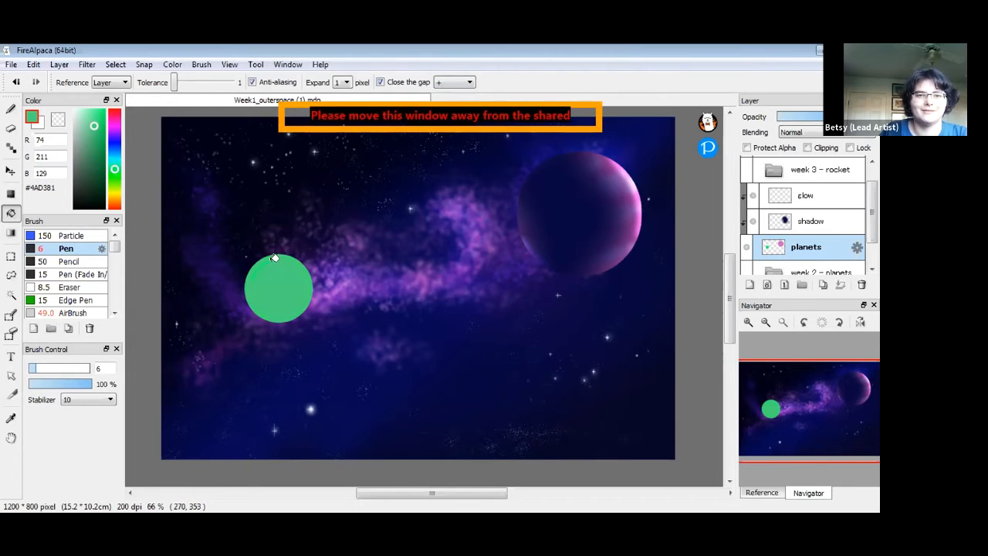
# Hide the shadow layer, reselect the planets layer, and shift the paint colour to teal #4AD3C0
pyautogui.press('b')
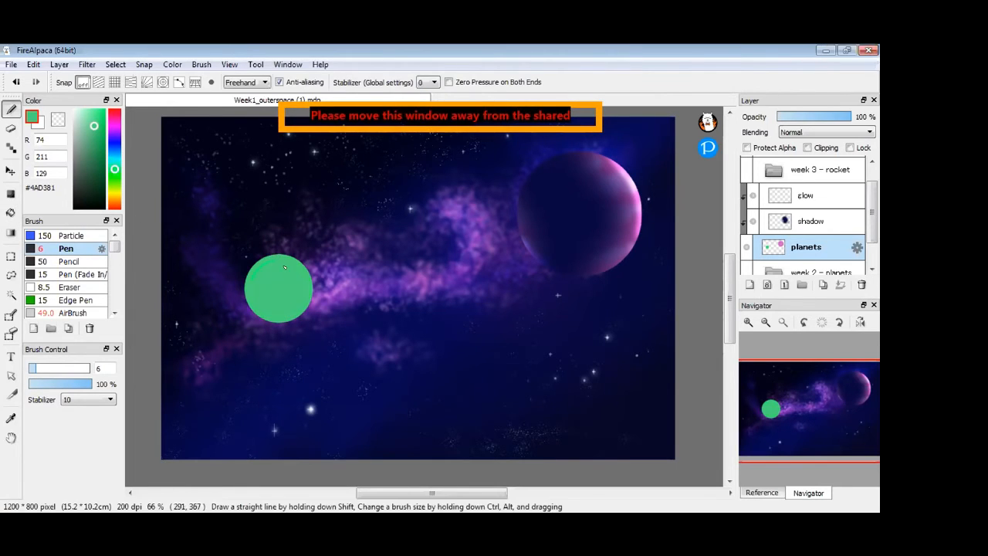
pyautogui.click(753, 222)
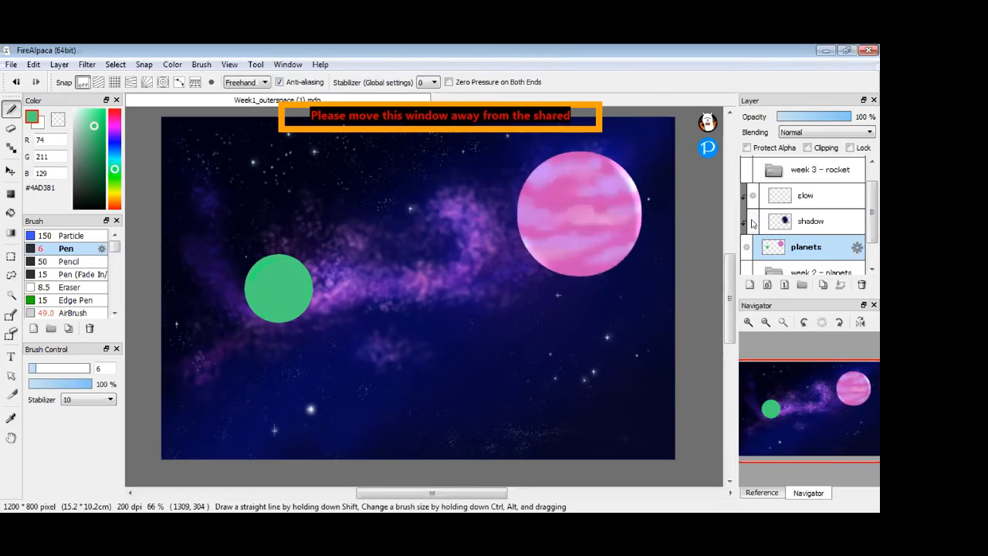
pyautogui.click(788, 195)
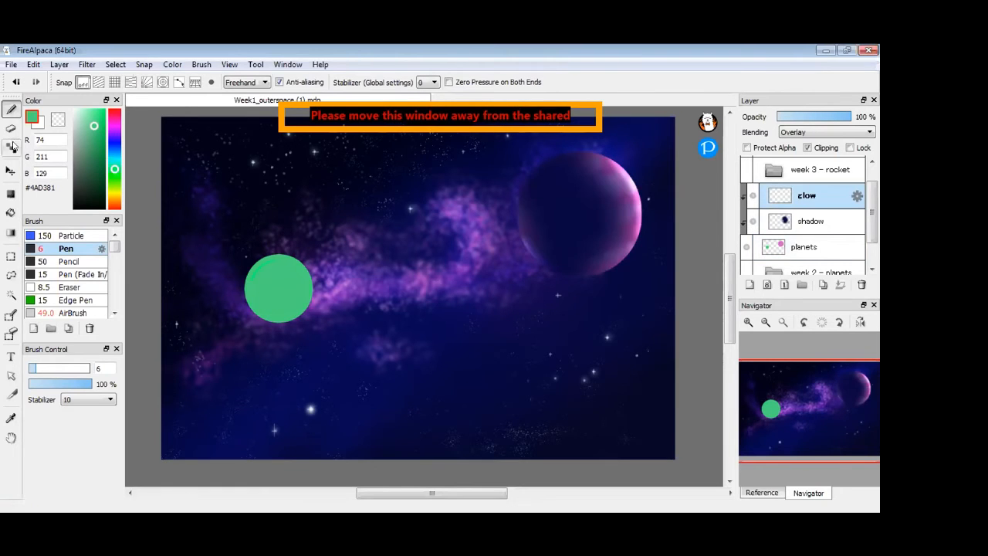
pyautogui.click(11, 128)
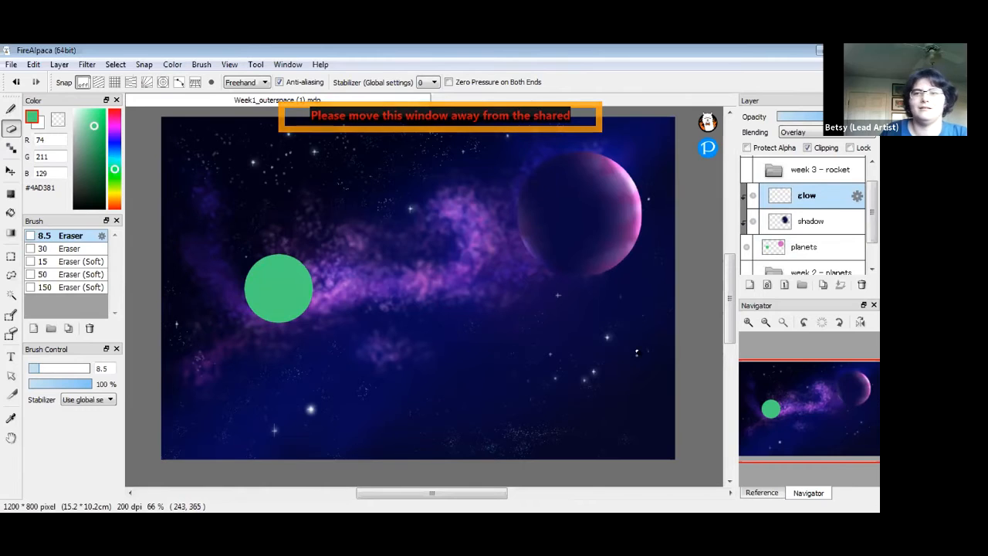
pyautogui.click(826, 247)
pyautogui.press('b')
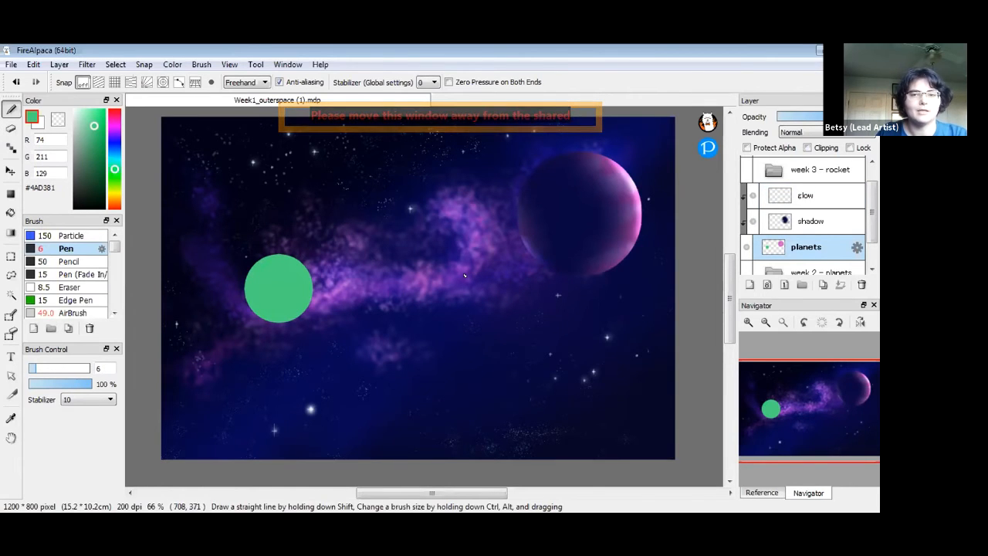
pyautogui.moveTo(726, 312)
pyautogui.mouseDown()
pyautogui.moveTo(731, 337)
pyautogui.moveTo(735, 312)
pyautogui.mouseUp()
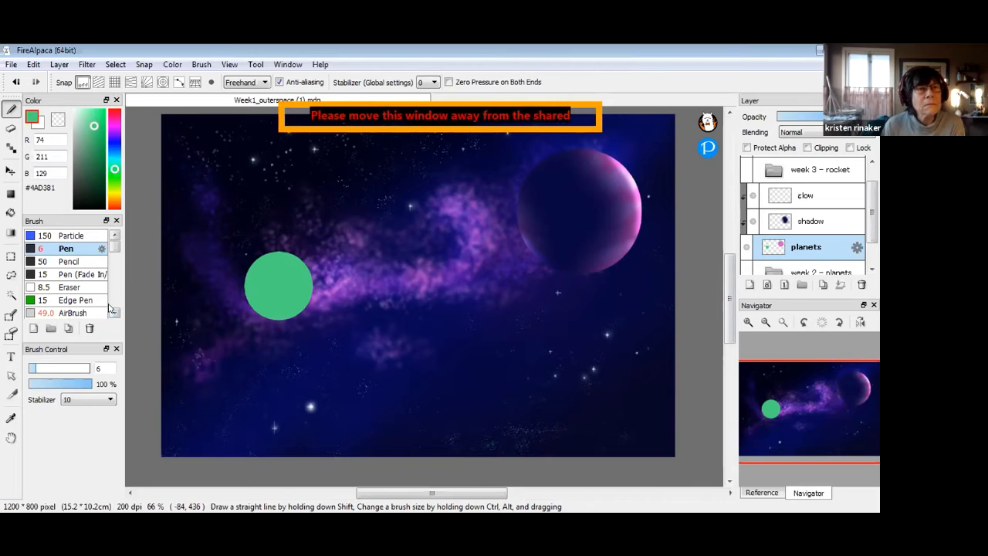
pyautogui.click(11, 212)
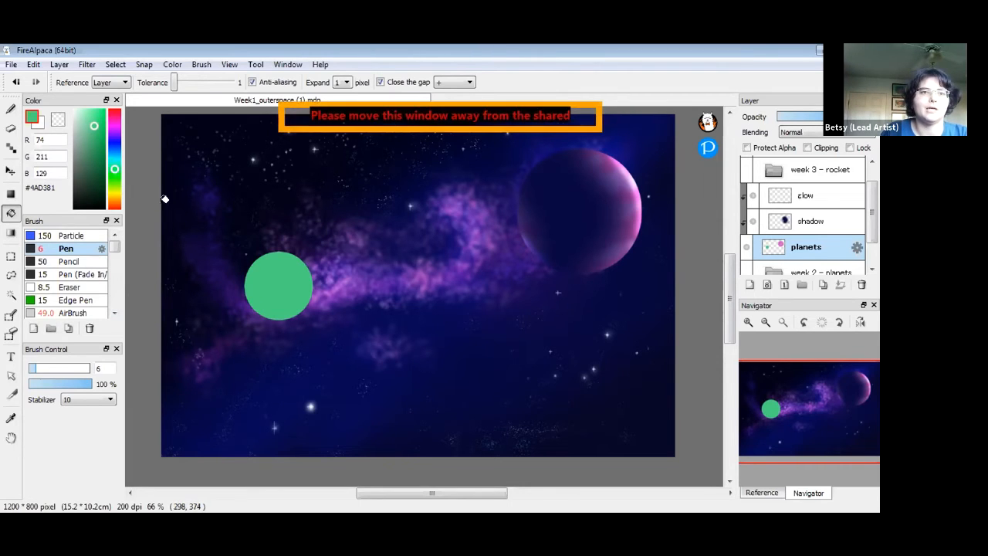
pyautogui.moveTo(114, 171)
pyautogui.mouseDown()
pyautogui.moveTo(114, 162)
pyautogui.moveTo(120, 190)
pyautogui.moveTo(126, 162)
pyautogui.mouseUp()
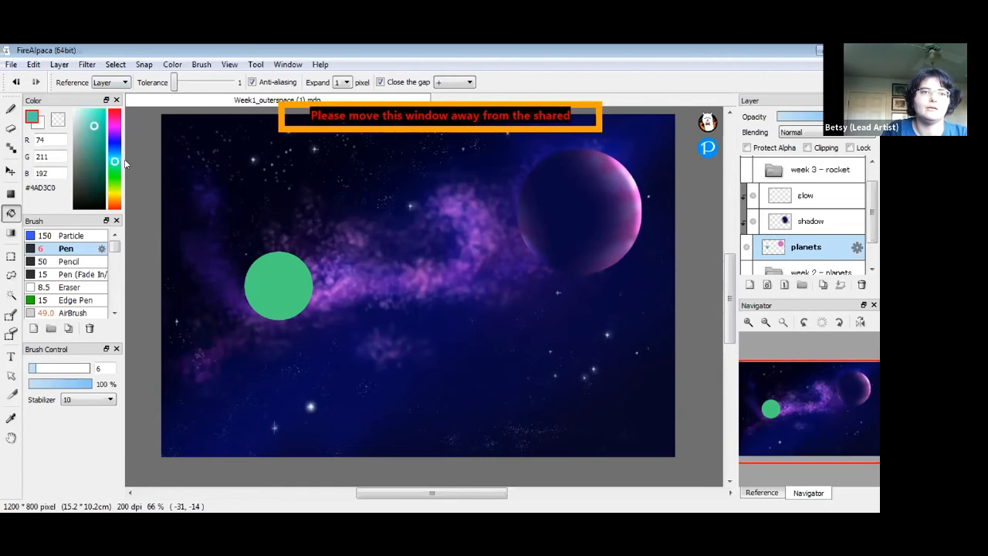
# Pick a light teal and select the 49.0 AirBrush
pyautogui.click(11, 109)
pyautogui.click(90, 118)
pyautogui.click(90, 117)
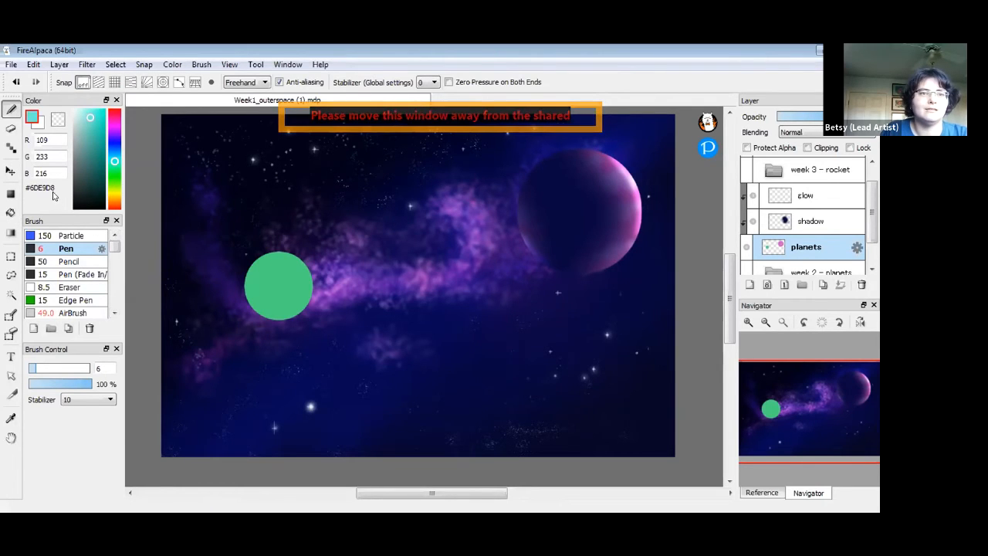
pyautogui.moveTo(115, 247); pyautogui.dragTo(116, 253)
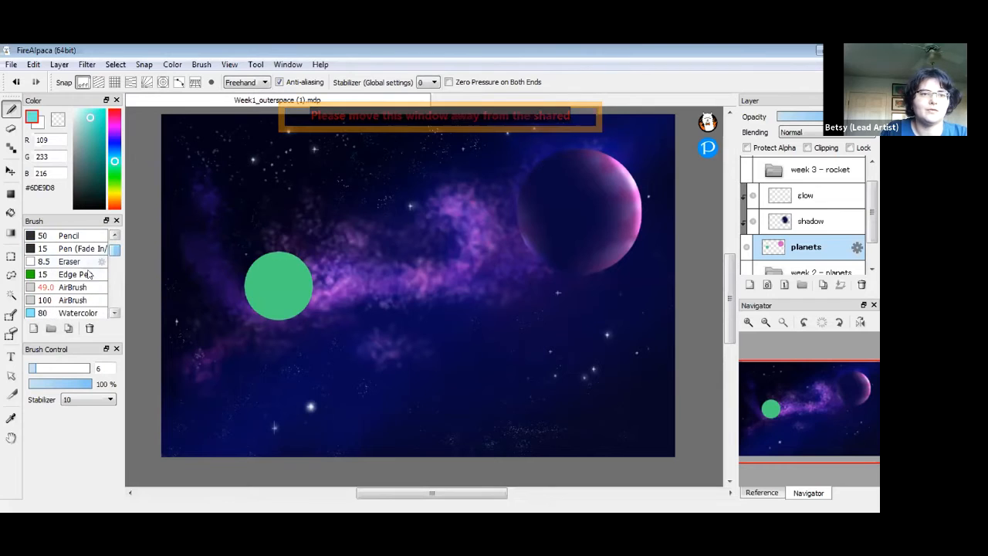
pyautogui.click(71, 287)
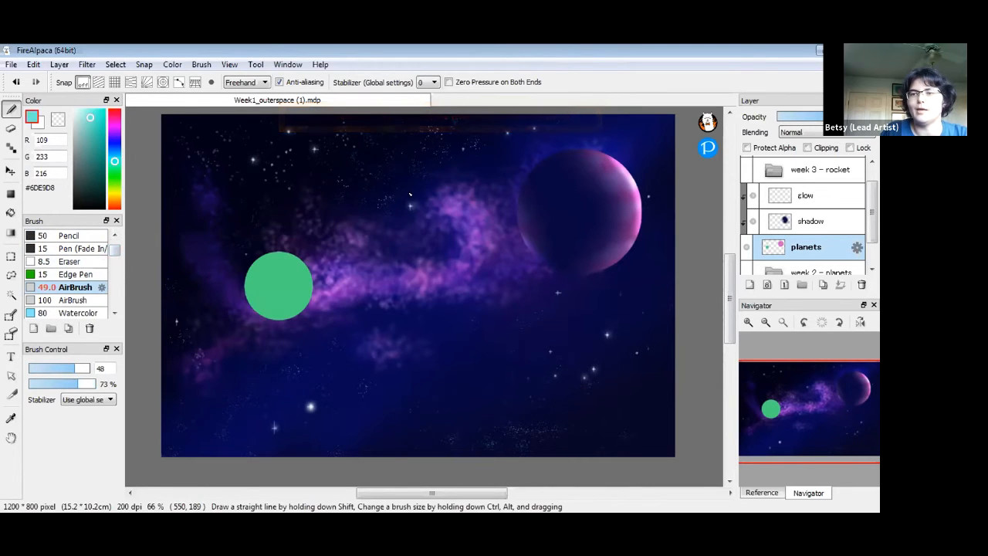
# Airbrush teal bands across the green planet, using Protect Alpha to keep them inside its edge
pyautogui.moveTo(278, 281)
pyautogui.mouseDown()
pyautogui.moveTo(301, 262)
pyautogui.moveTo(304, 271)
pyautogui.moveTo(261, 284)
pyautogui.moveTo(252, 267)
pyautogui.moveTo(251, 281)
pyautogui.moveTo(261, 281)
pyautogui.moveTo(207, 226)
pyautogui.mouseUp()
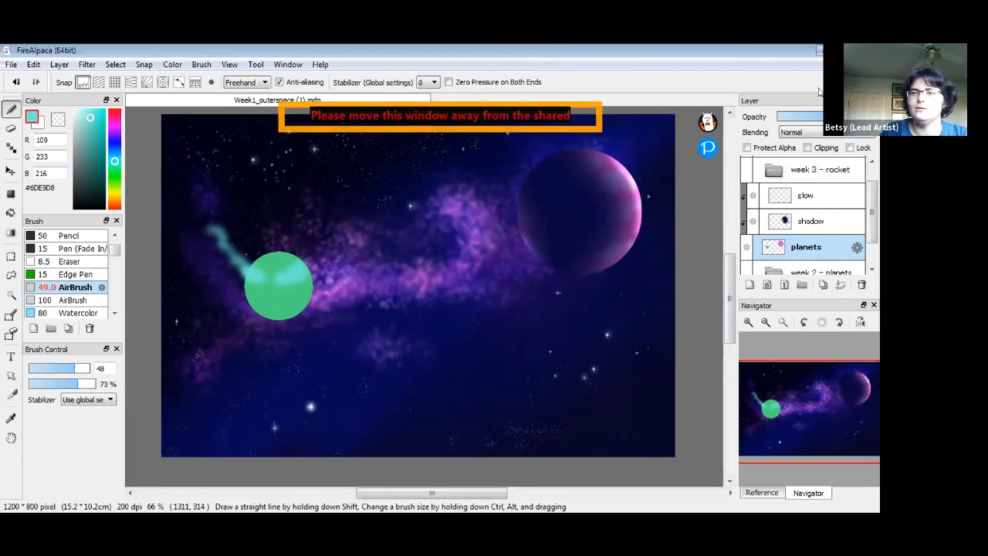
pyautogui.hotkey('ctrl', 'z')
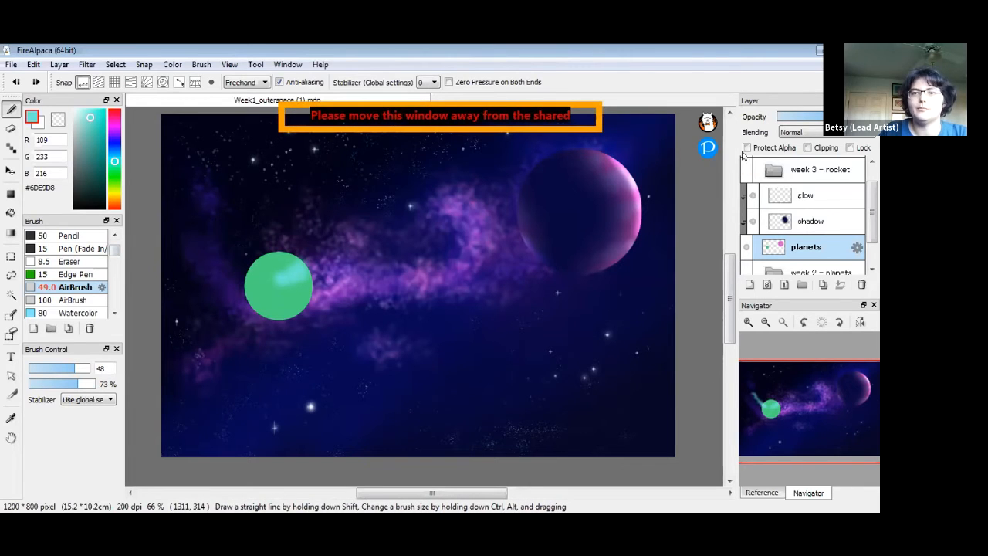
pyautogui.click(746, 147)
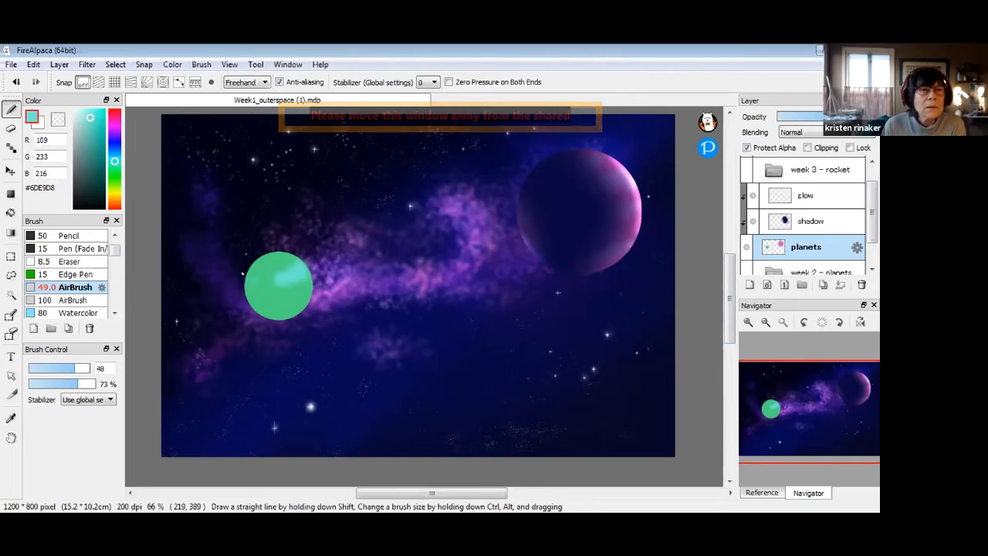
pyautogui.moveTo(275, 298)
pyautogui.mouseDown()
pyautogui.moveTo(295, 297)
pyautogui.moveTo(262, 298)
pyautogui.moveTo(272, 301)
pyautogui.mouseUp()
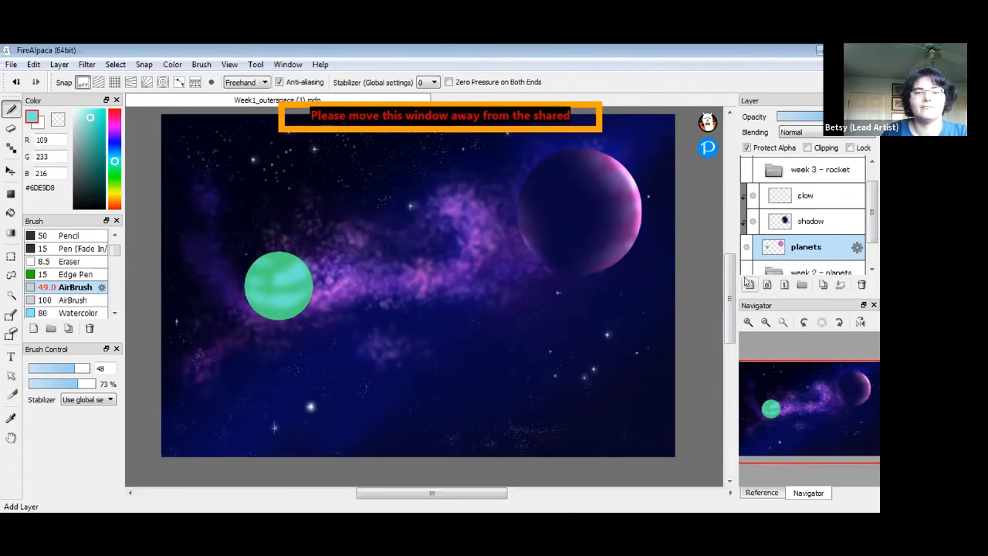
# Switch to a paler aqua #A1F2E6 and reduce the airbrush size to 22
pyautogui.click(83, 114)
pyautogui.moveTo(69, 369); pyautogui.dragTo(59, 369)
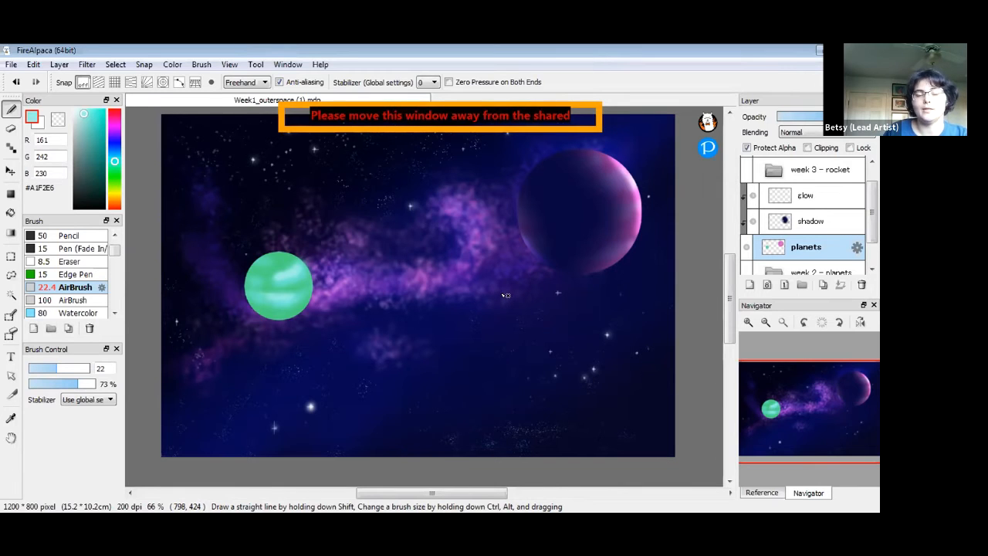
pyautogui.click(831, 222)
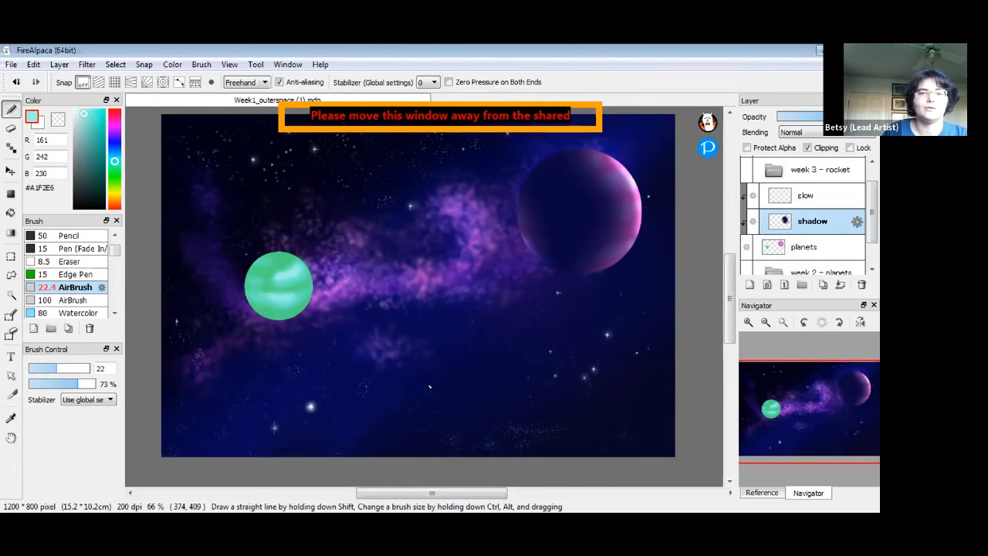
# Eyedrop the background's dark navy and airbrush shadow over the green planet at size 145
pyautogui.keyDown('alt'); pyautogui.click(250, 315); pyautogui.keyUp('alt')
pyautogui.moveTo(59, 370); pyautogui.dragTo(87, 370)
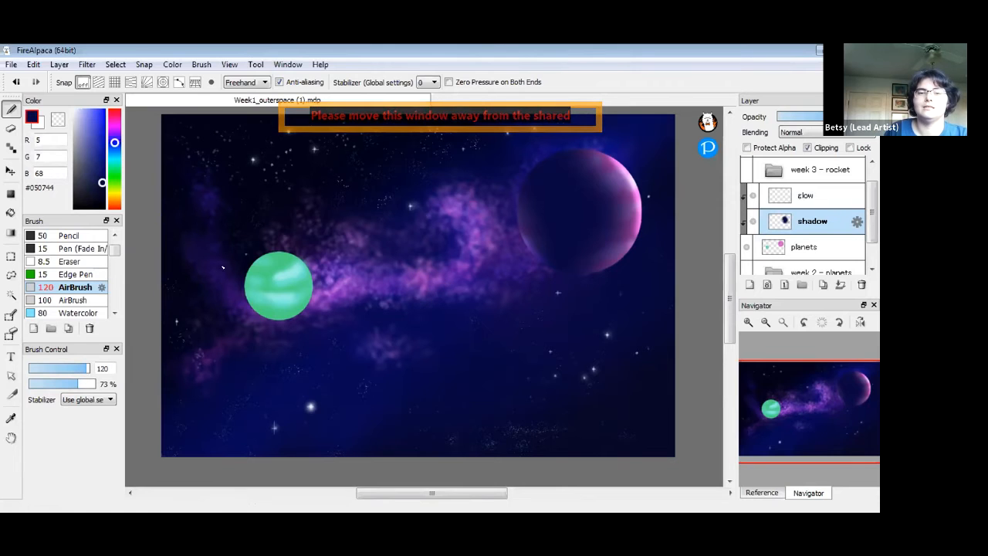
pyautogui.moveTo(282, 283)
pyautogui.mouseDown()
pyautogui.moveTo(260, 291)
pyautogui.moveTo(290, 294)
pyautogui.moveTo(272, 272)
pyautogui.moveTo(261, 298)
pyautogui.moveTo(289, 294)
pyautogui.moveTo(270, 271)
pyautogui.moveTo(271, 303)
pyautogui.moveTo(283, 283)
pyautogui.moveTo(261, 302)
pyautogui.moveTo(280, 287)
pyautogui.moveTo(253, 283)
pyautogui.moveTo(283, 288)
pyautogui.moveTo(264, 264)
pyautogui.mouseUp()
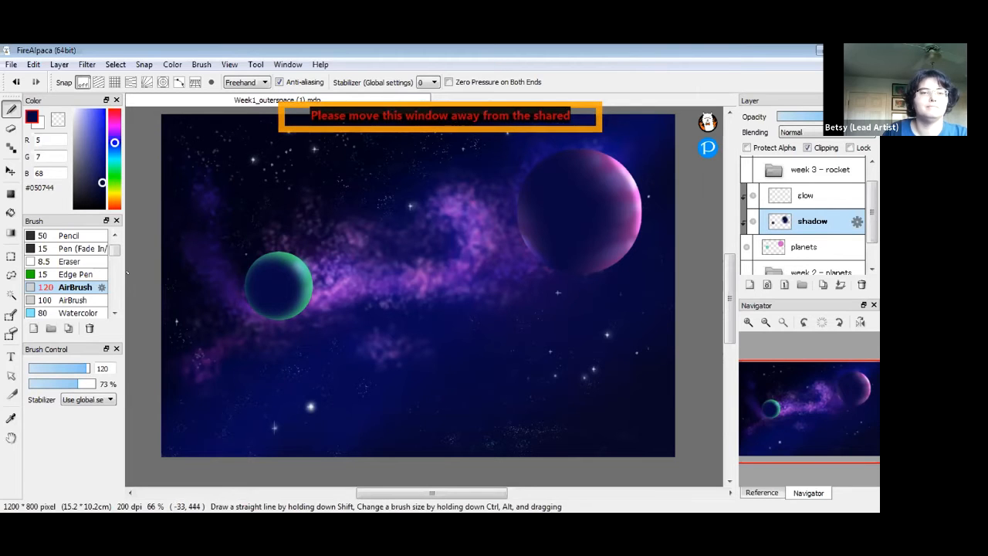
pyautogui.hotkey('ctrl', 'z')
pyautogui.moveTo(86, 369); pyautogui.dragTo(89, 367)
pyautogui.moveTo(279, 281)
pyautogui.mouseDown()
pyautogui.moveTo(267, 286)
pyautogui.moveTo(278, 303)
pyautogui.moveTo(263, 293)
pyautogui.moveTo(283, 305)
pyautogui.moveTo(265, 266)
pyautogui.mouseUp()
pyautogui.moveTo(274, 305)
pyautogui.mouseDown()
pyautogui.moveTo(287, 284)
pyautogui.moveTo(260, 276)
pyautogui.mouseUp()
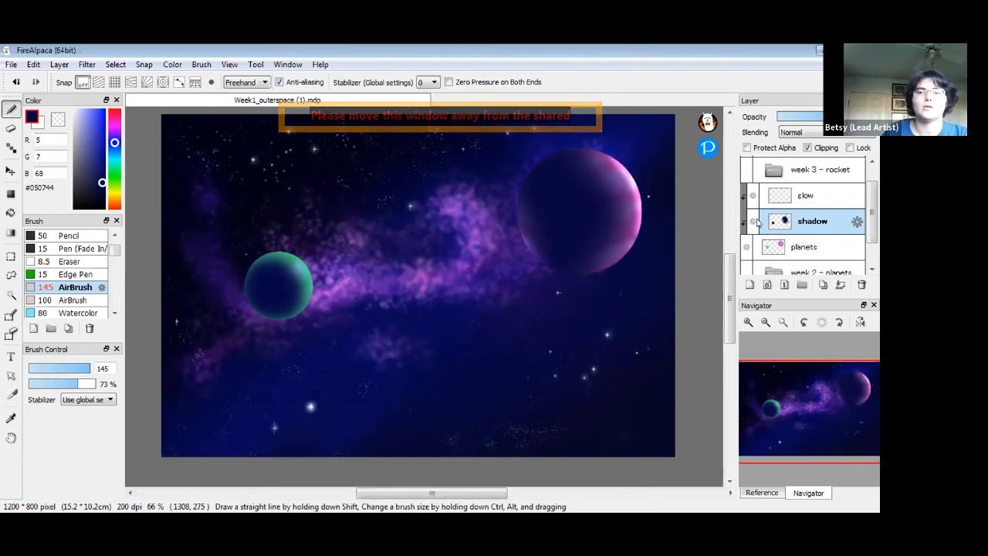
pyautogui.click(753, 222)
pyautogui.click(753, 222)
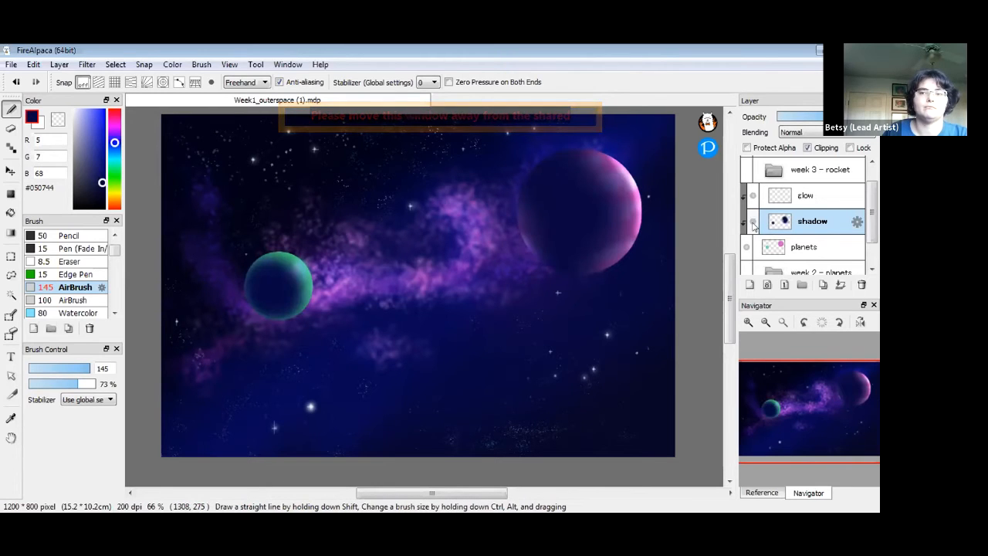
pyautogui.click(753, 223)
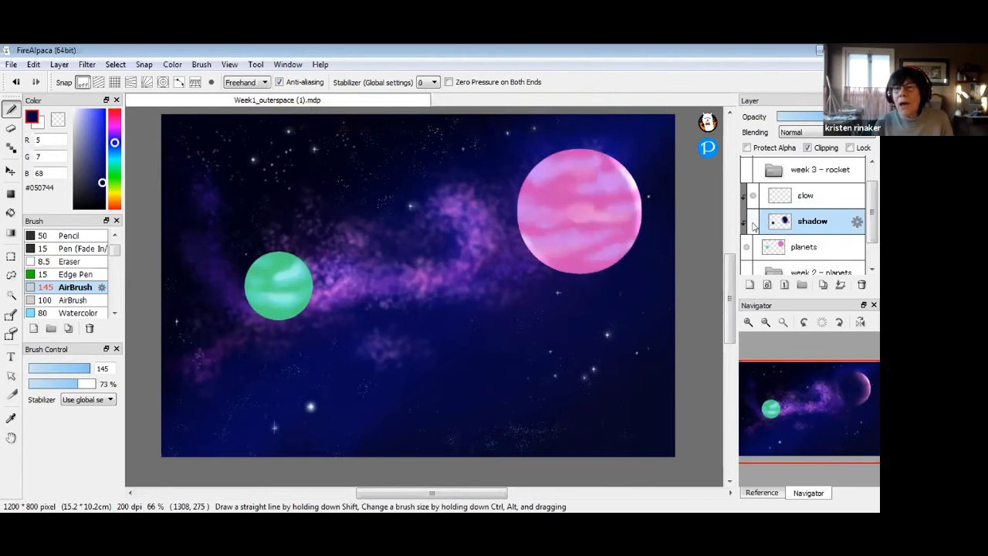
pyautogui.click(750, 221)
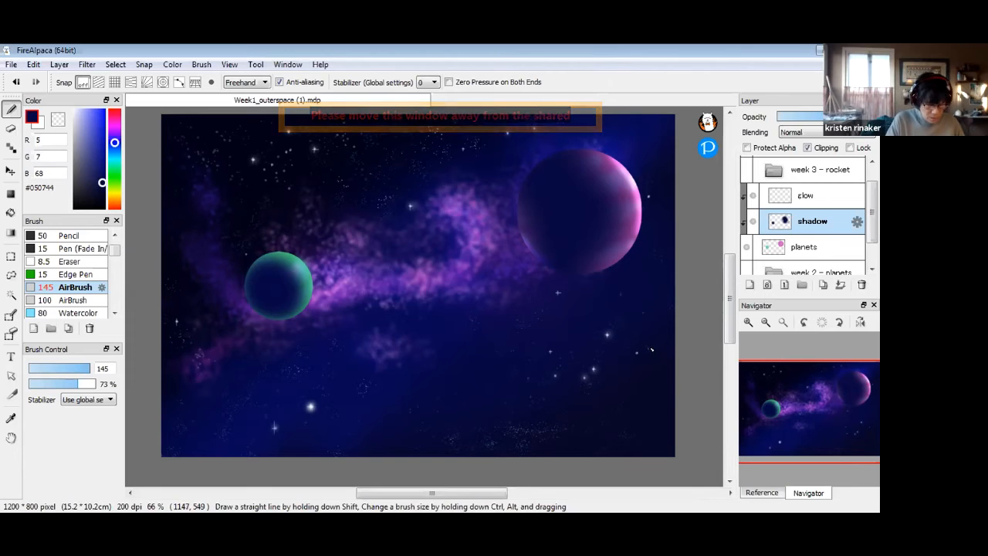
pyautogui.moveTo(872, 217)
pyautogui.mouseDown()
pyautogui.moveTo(873, 237)
pyautogui.moveTo(872, 216)
pyautogui.mouseUp()
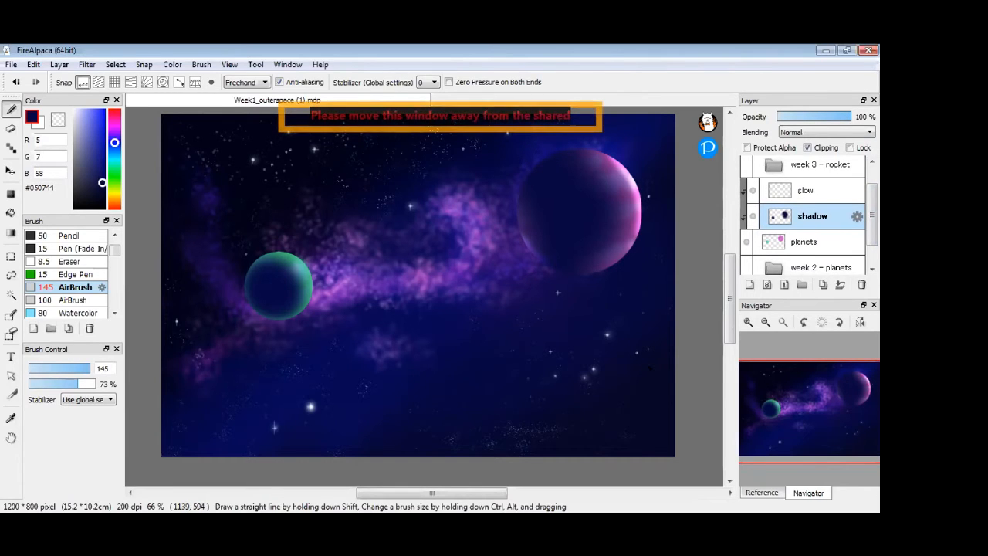
# On the glow layer, airbrush a soft white highlight along the green planet's upper-right rim
pyautogui.click(826, 193)
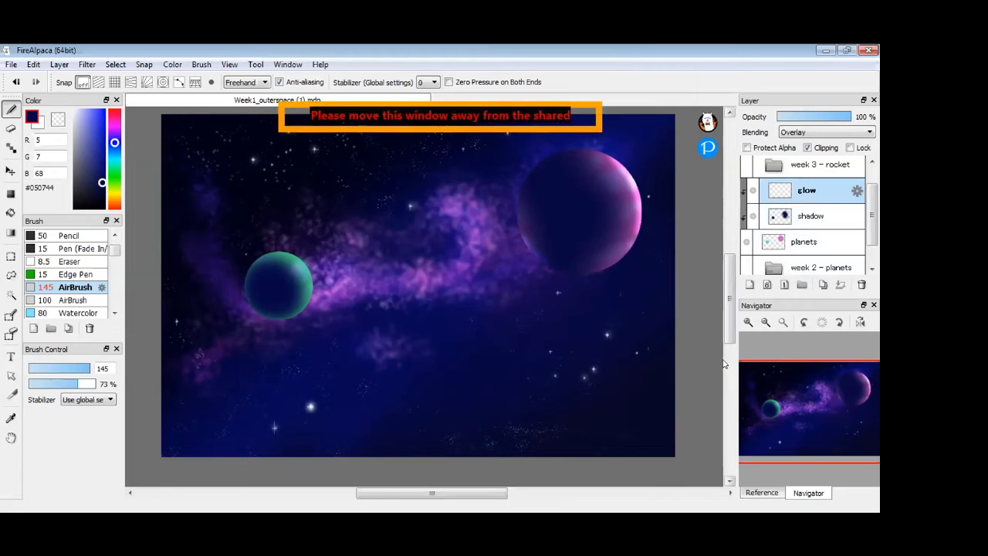
pyautogui.moveTo(82, 137); pyautogui.dragTo(51, 98)
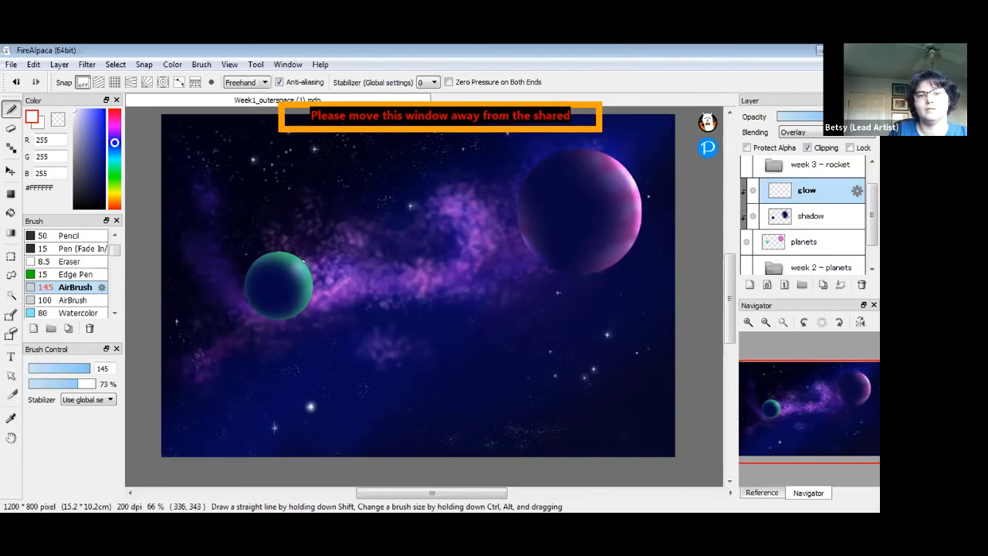
pyautogui.moveTo(300, 258)
pyautogui.mouseDown()
pyautogui.moveTo(309, 281)
pyautogui.moveTo(270, 243)
pyautogui.mouseUp()
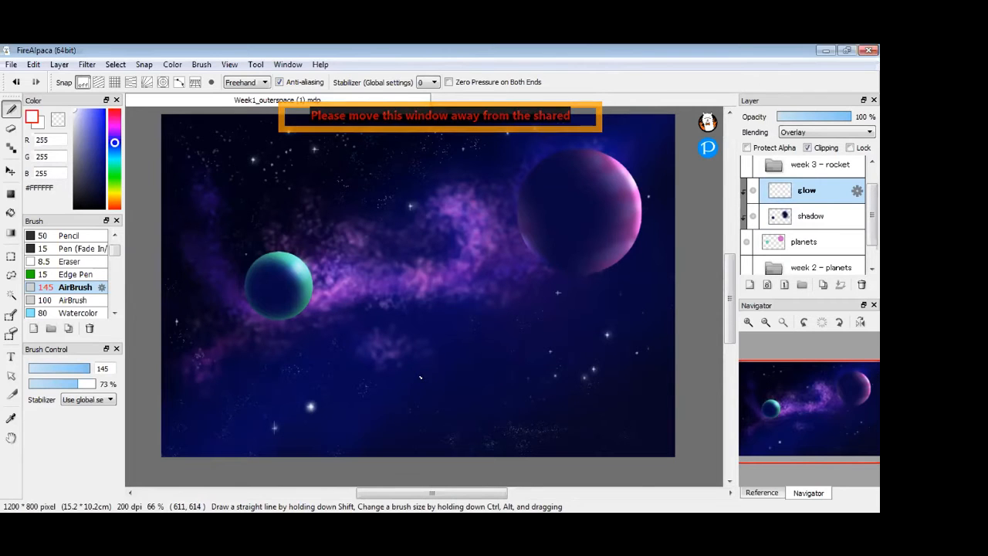
pyautogui.click(77, 119)
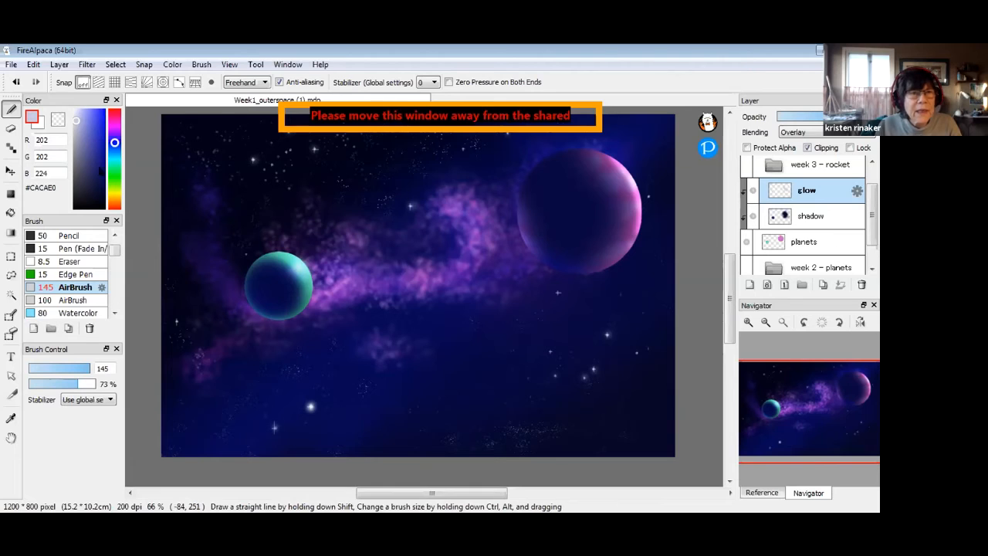
# Soften the glow on the green planet's upper-right edge by airbrushing with transparent colour
pyautogui.click(58, 120)
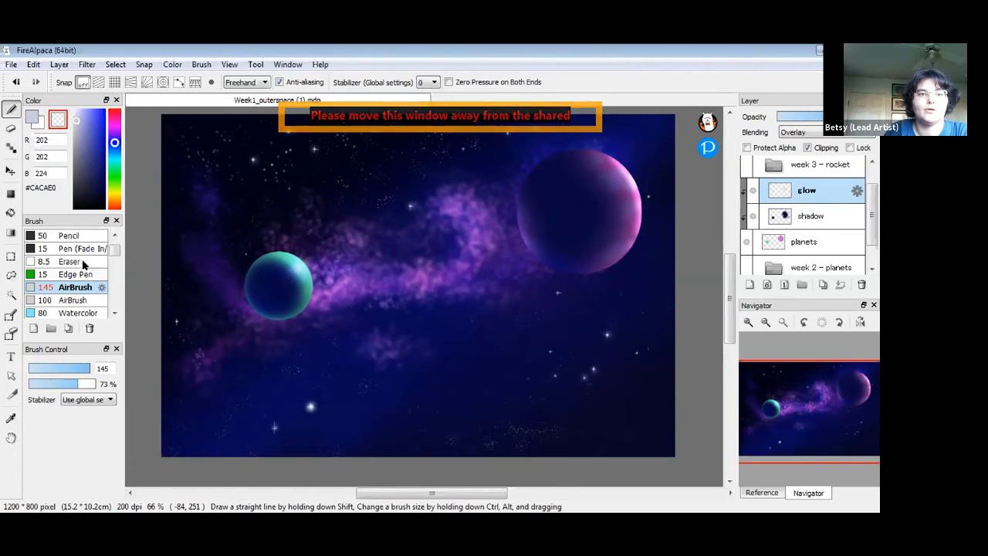
pyautogui.moveTo(302, 272)
pyautogui.mouseDown()
pyautogui.moveTo(280, 247)
pyautogui.moveTo(303, 271)
pyautogui.moveTo(324, 245)
pyautogui.moveTo(307, 231)
pyautogui.moveTo(280, 247)
pyautogui.moveTo(305, 278)
pyautogui.moveTo(276, 255)
pyautogui.moveTo(307, 296)
pyautogui.moveTo(275, 258)
pyautogui.moveTo(297, 308)
pyautogui.mouseUp()
pyautogui.click(828, 223)
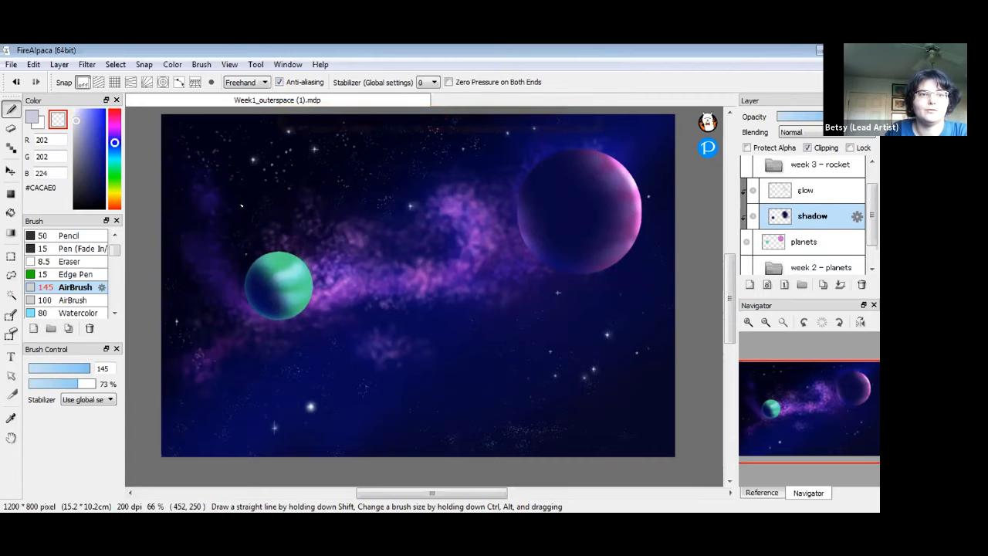
# On the shadow layer, darken the green planet with sampled navy and erase shadow along its edges
pyautogui.click(34, 118)
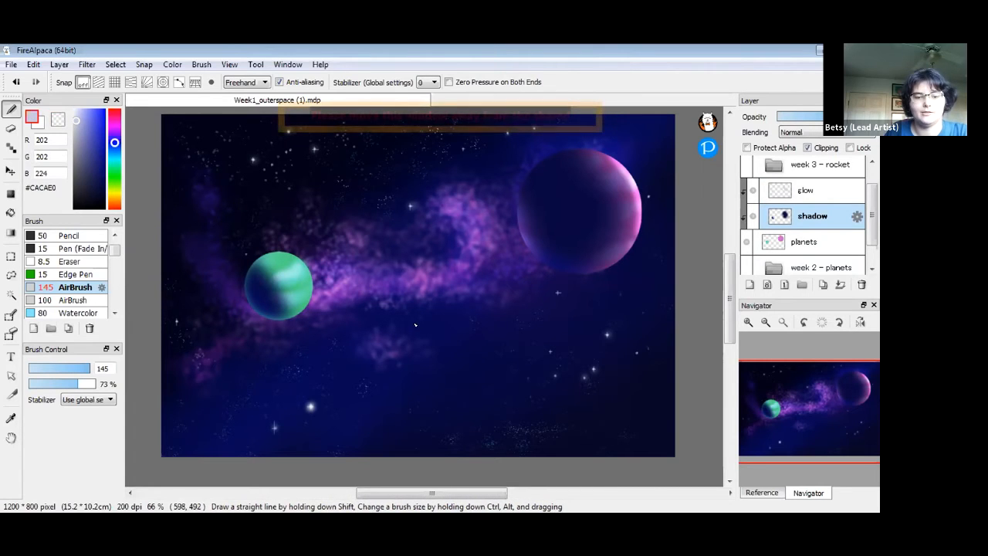
pyautogui.rightClick(261, 292)
pyautogui.moveTo(261, 293)
pyautogui.mouseDown()
pyautogui.moveTo(287, 284)
pyautogui.moveTo(266, 281)
pyautogui.moveTo(285, 301)
pyautogui.moveTo(277, 272)
pyautogui.mouseUp()
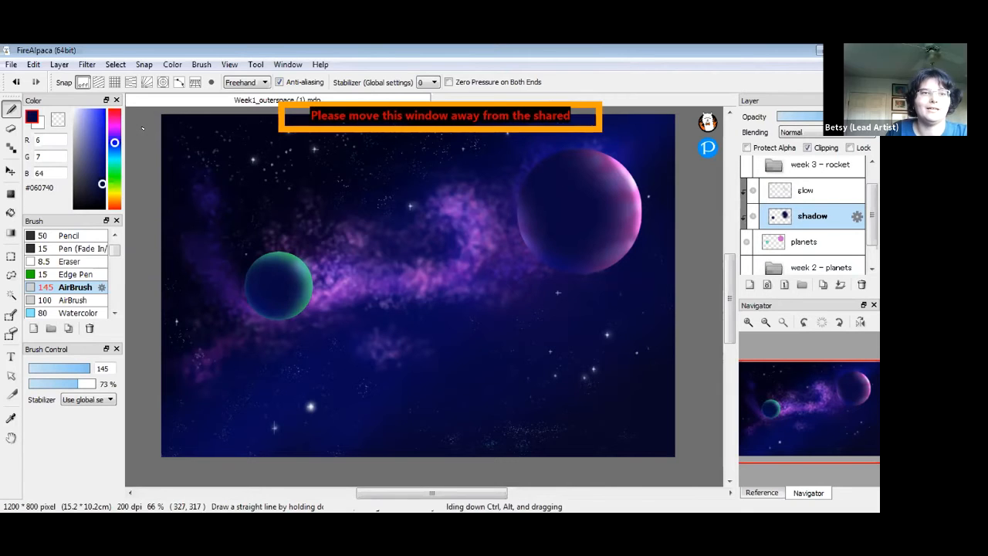
pyautogui.click(58, 119)
pyautogui.moveTo(242, 263)
pyautogui.mouseDown()
pyautogui.moveTo(276, 247)
pyautogui.moveTo(321, 265)
pyautogui.moveTo(322, 294)
pyautogui.moveTo(294, 337)
pyautogui.moveTo(311, 282)
pyautogui.mouseUp()
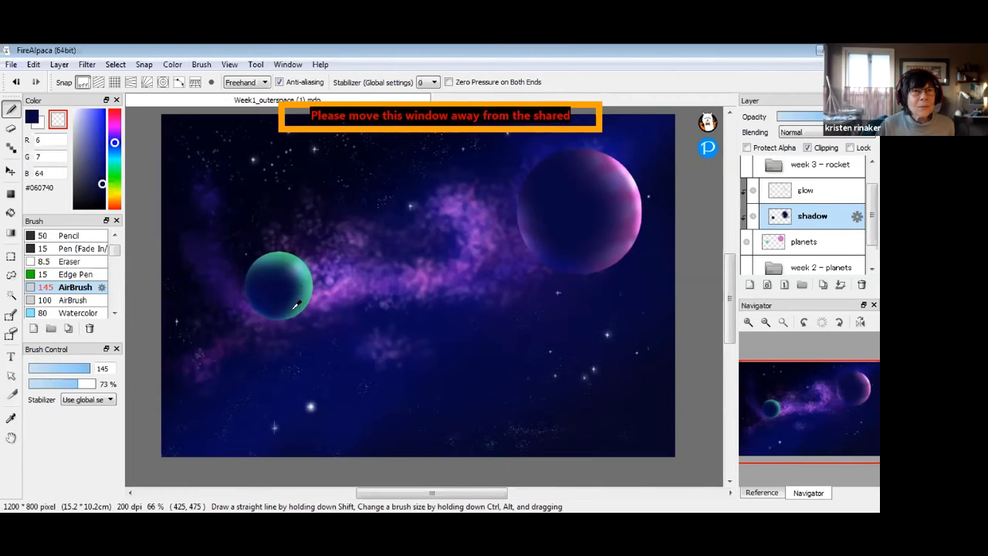
pyautogui.moveTo(289, 281); pyautogui.dragTo(261, 267)
# Add more navy shadow to the green planet's upper-left and middle, keeping its right edge lit
pyautogui.click(31, 119)
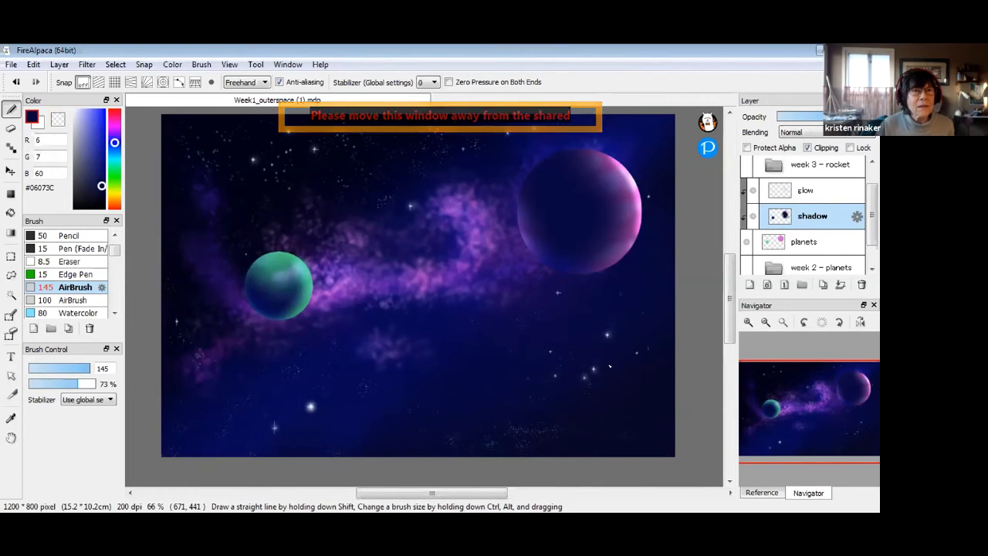
pyautogui.rightClick(282, 290)
pyautogui.moveTo(282, 290)
pyautogui.mouseDown()
pyautogui.moveTo(264, 272)
pyautogui.moveTo(276, 297)
pyautogui.mouseUp()
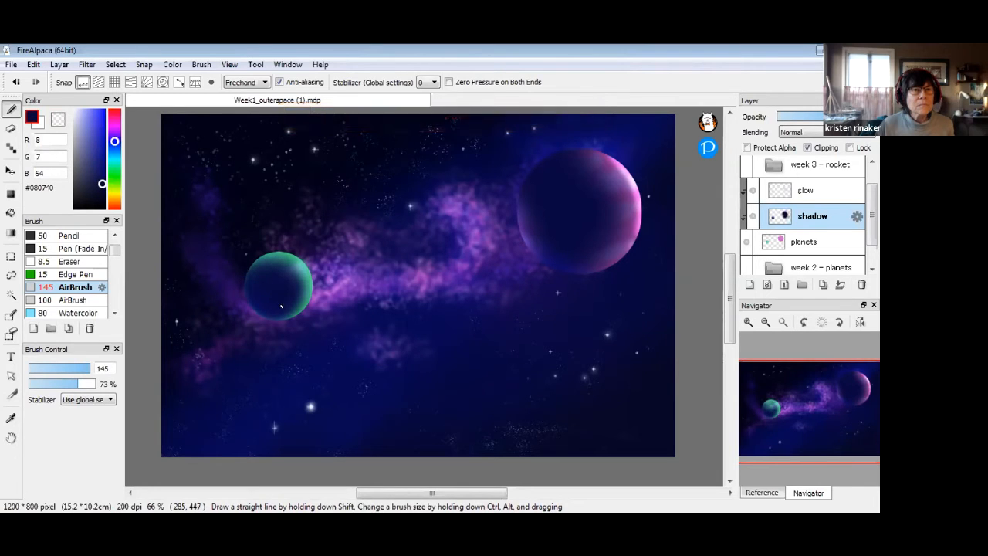
pyautogui.click(58, 120)
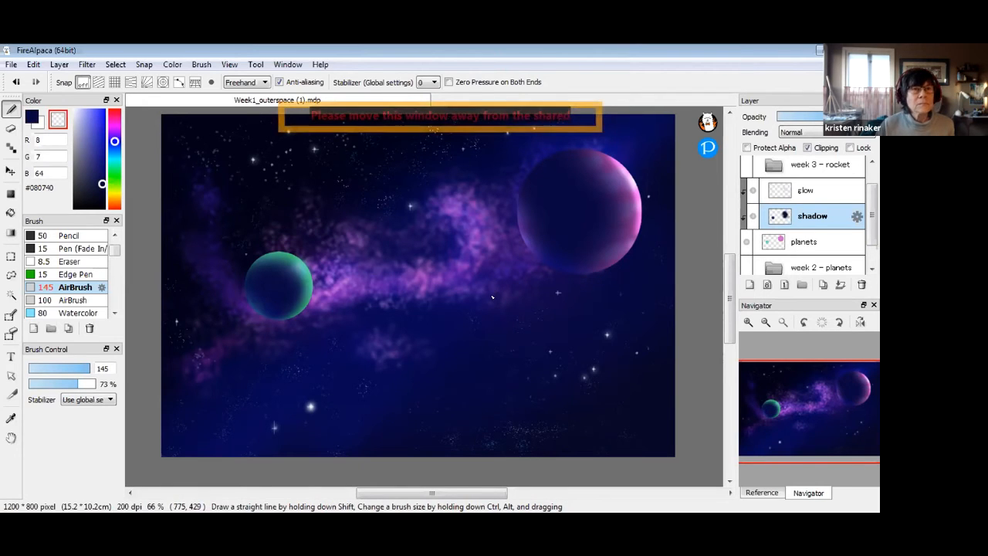
pyautogui.click(805, 191)
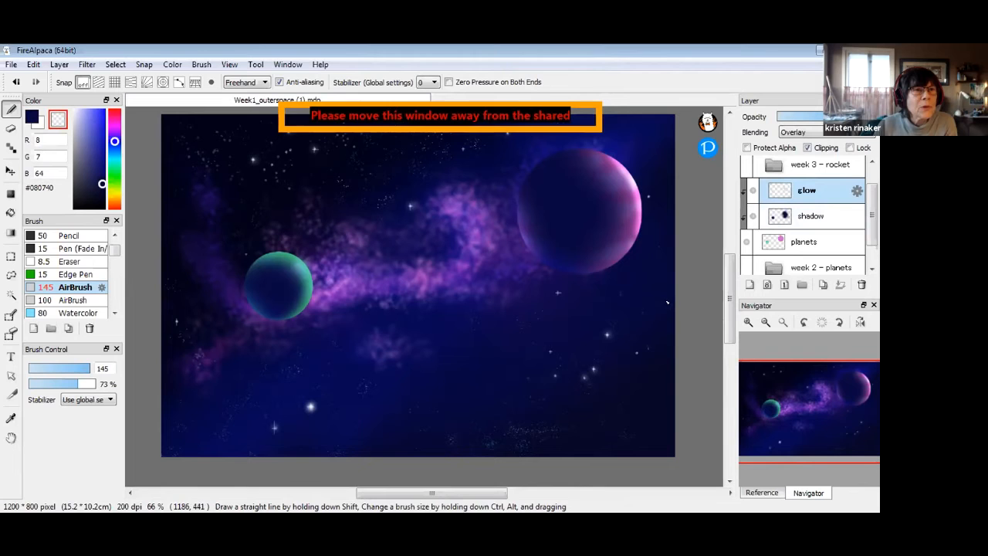
# Make white #FFFFFF the painting colour and lower the airbrush opacity to 59%
pyautogui.click(39, 113)
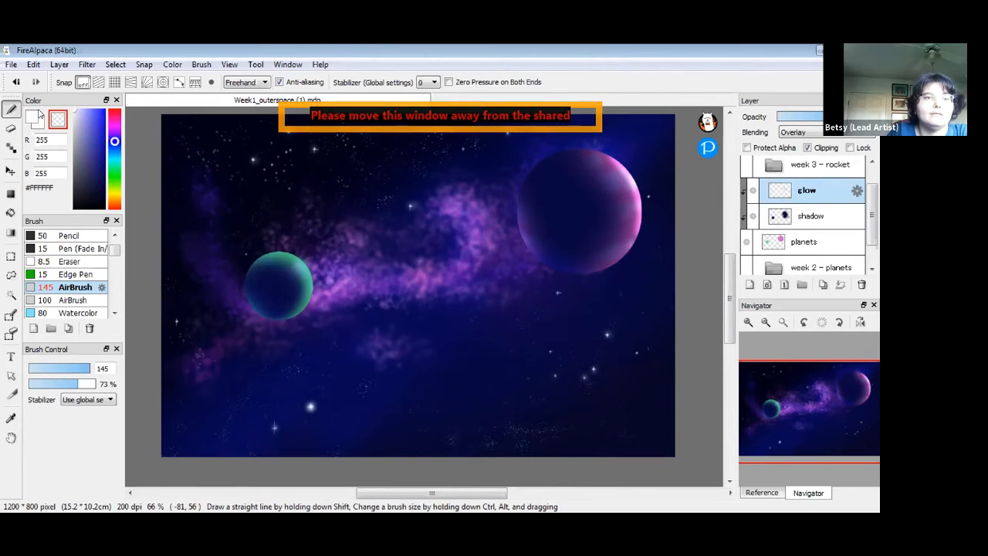
pyautogui.click(33, 117)
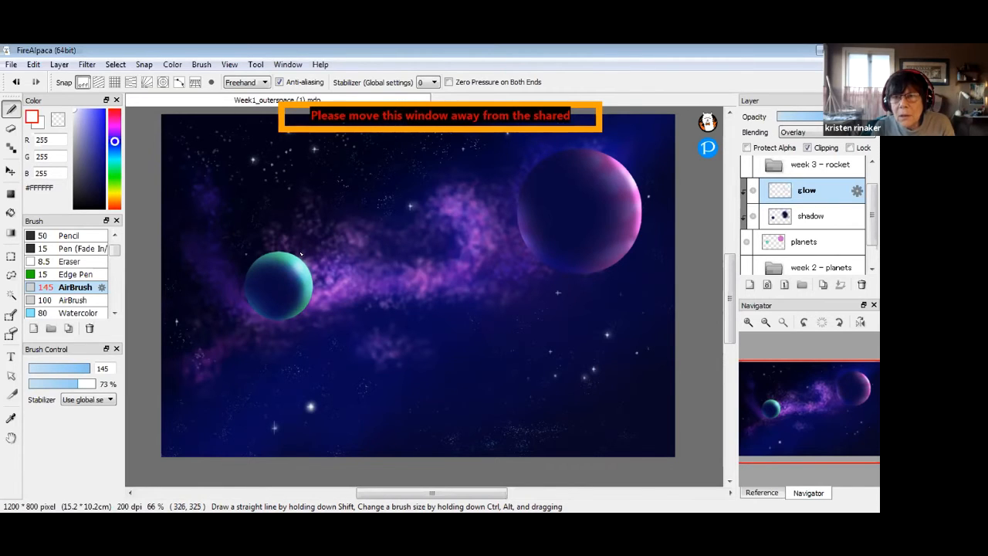
pyautogui.moveTo(65, 384); pyautogui.dragTo(68, 386)
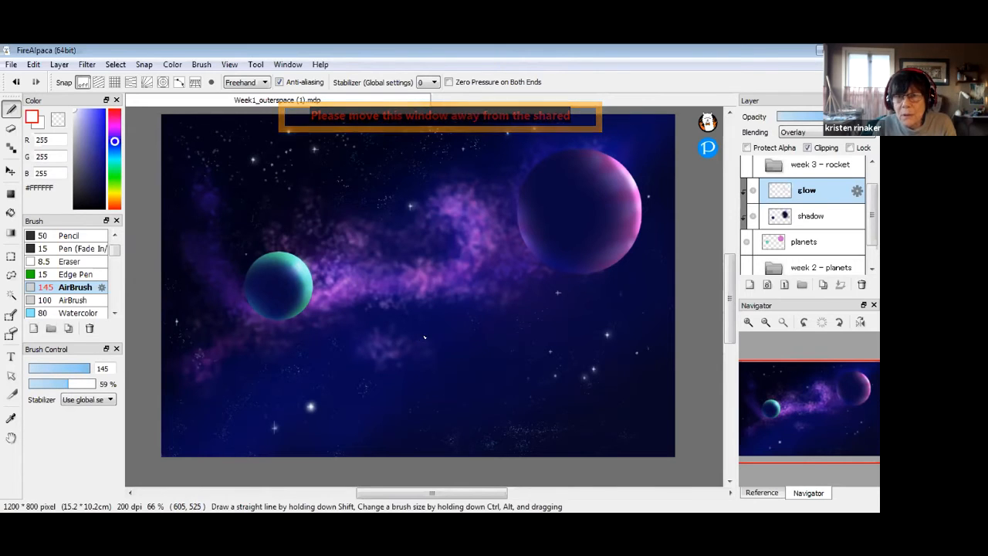
pyautogui.click(753, 191)
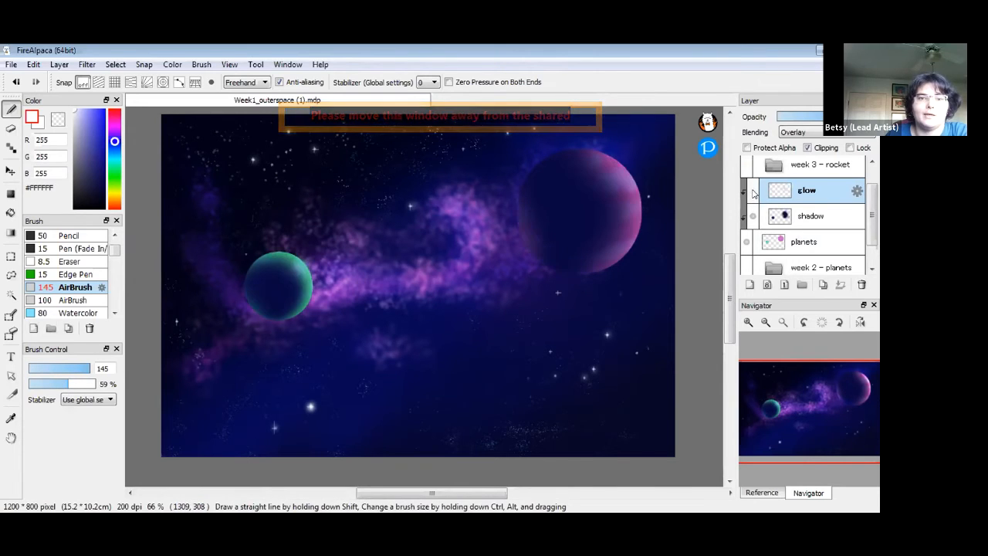
pyautogui.click(751, 190)
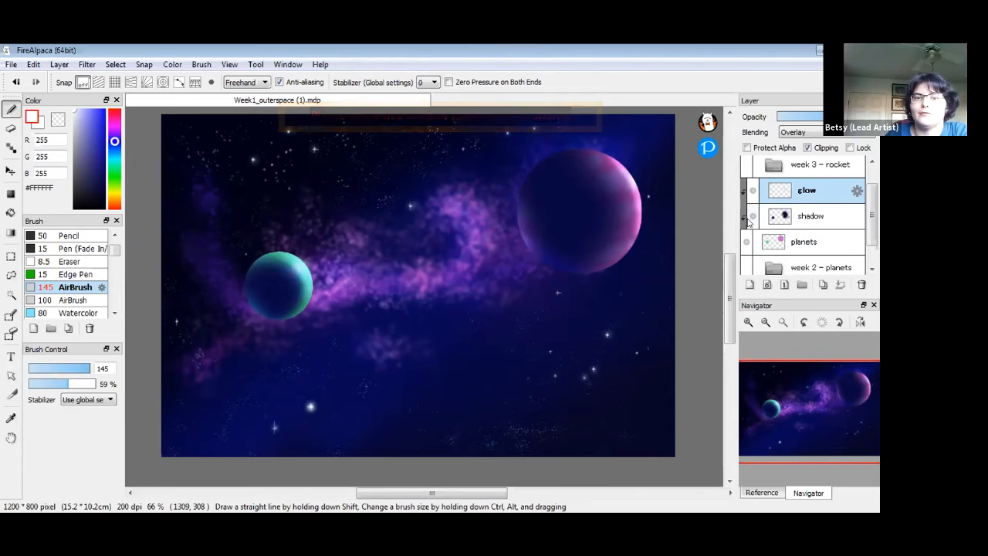
pyautogui.click(752, 216)
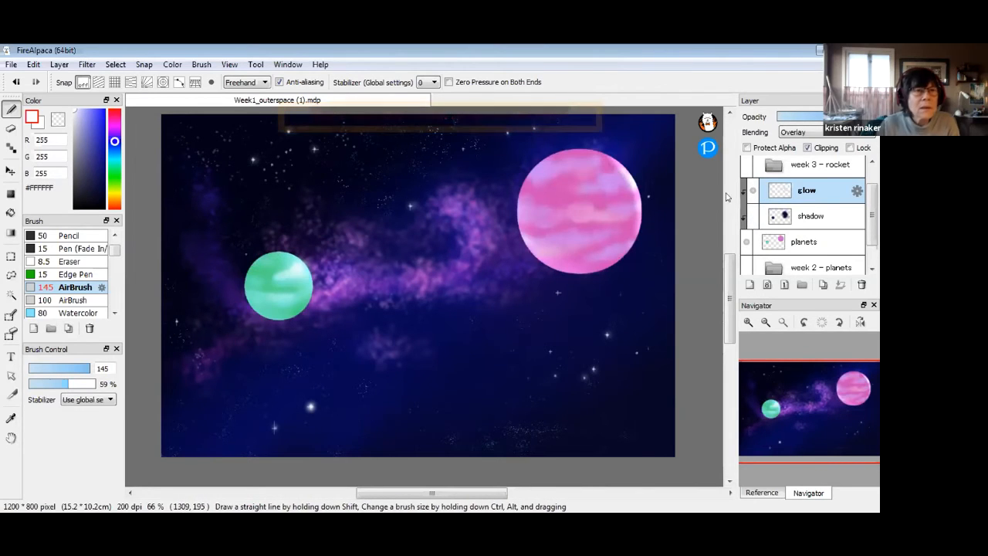
pyautogui.click(752, 216)
pyautogui.click(752, 216)
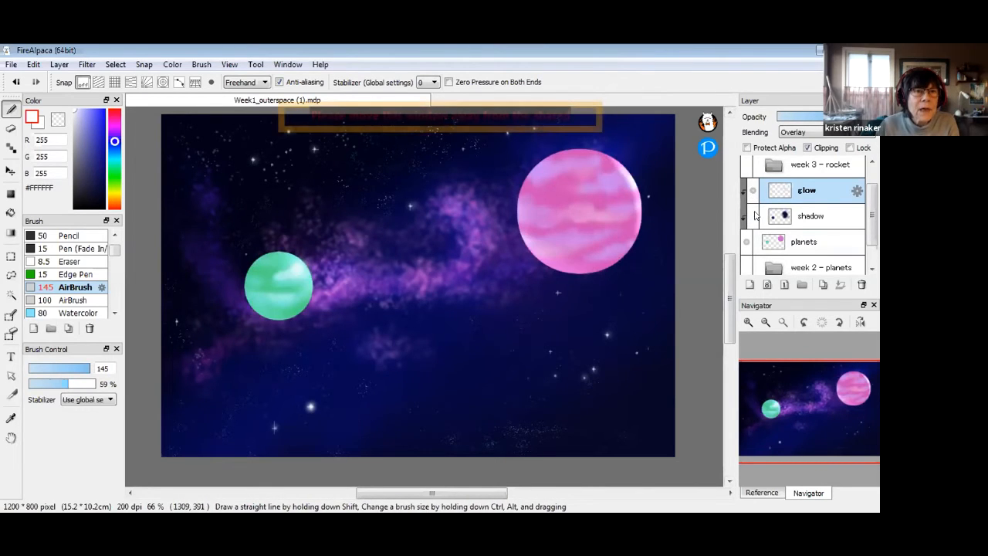
pyautogui.click(752, 216)
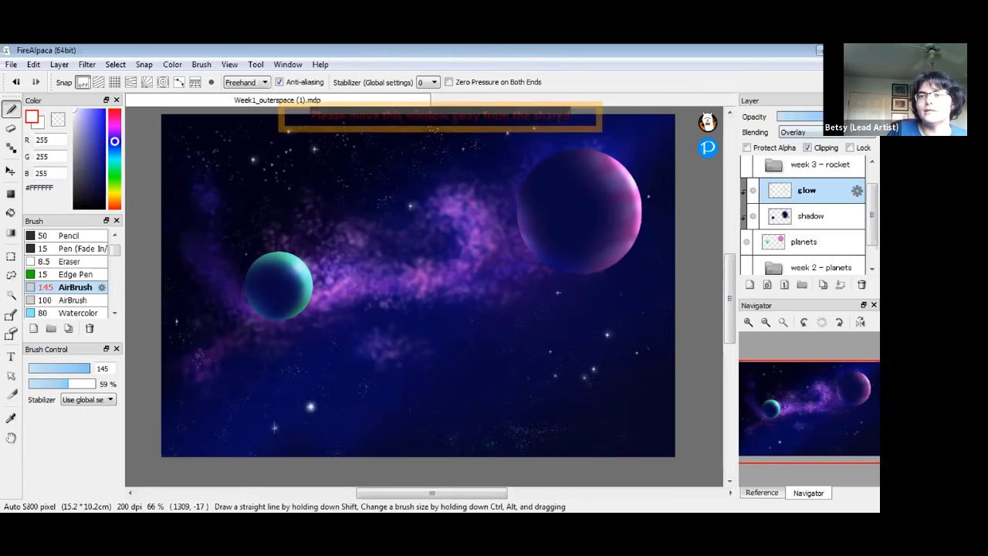
pyautogui.click(805, 118)
pyautogui.moveTo(805, 118)
pyautogui.mouseDown()
pyautogui.moveTo(778, 118)
pyautogui.moveTo(822, 118)
pyautogui.mouseUp()
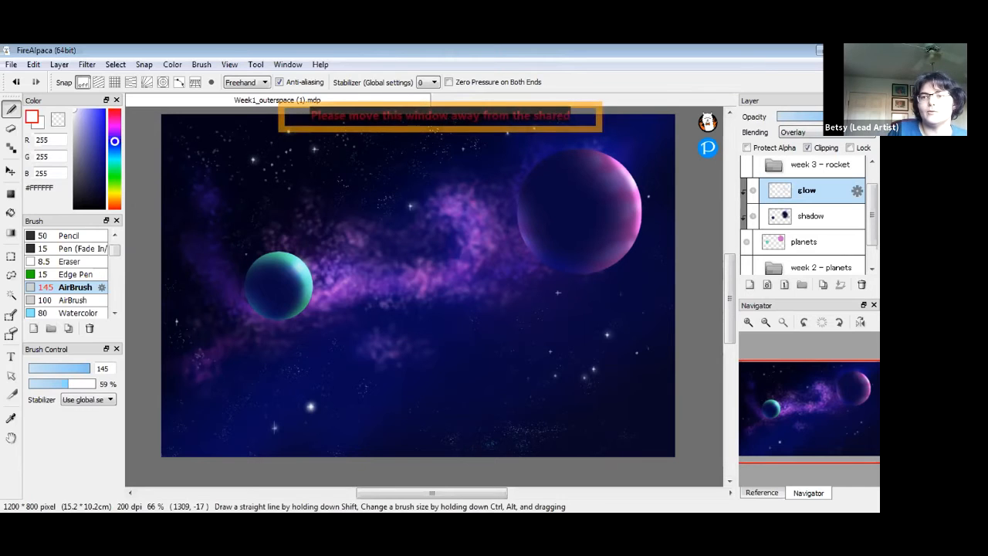
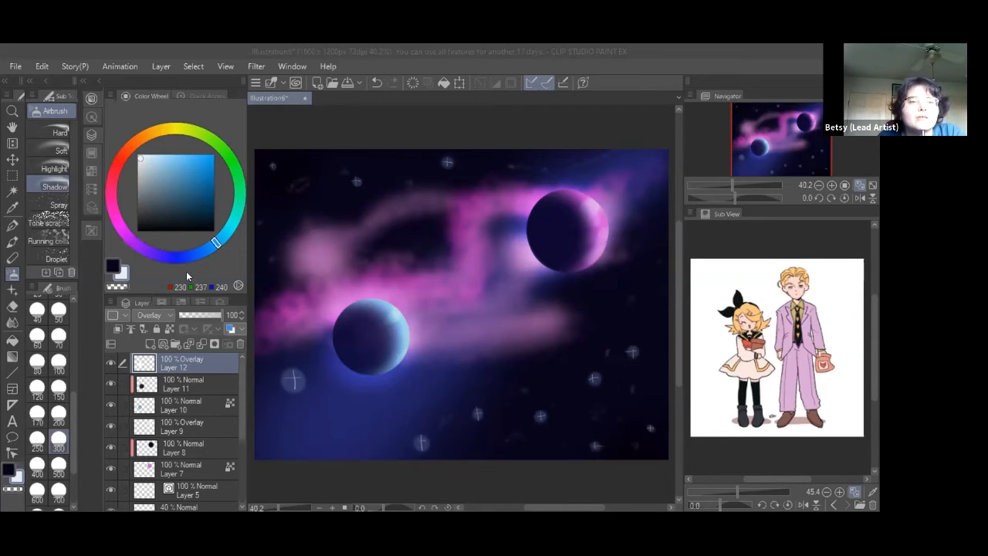
# On a new layer above Layer 12, test a spray airbrush stroke across the nebula and undo it
pyautogui.click(61, 207)
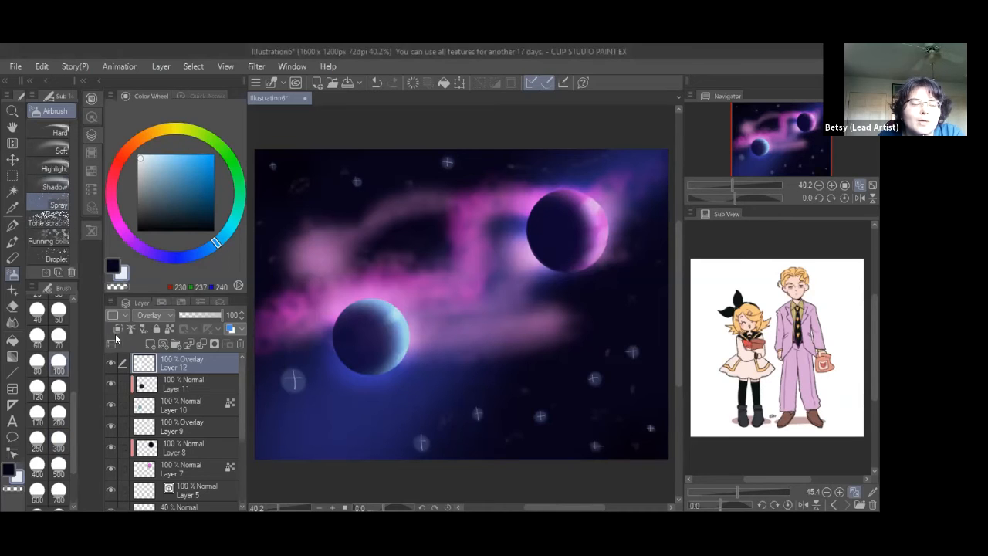
pyautogui.click(149, 345)
pyautogui.moveTo(331, 207)
pyautogui.mouseDown()
pyautogui.moveTo(412, 262)
pyautogui.moveTo(453, 255)
pyautogui.moveTo(412, 207)
pyautogui.moveTo(318, 174)
pyautogui.moveTo(288, 175)
pyautogui.moveTo(284, 213)
pyautogui.moveTo(338, 230)
pyautogui.moveTo(379, 223)
pyautogui.moveTo(363, 251)
pyautogui.moveTo(325, 224)
pyautogui.moveTo(450, 217)
pyautogui.moveTo(492, 185)
pyautogui.moveTo(431, 167)
pyautogui.moveTo(356, 172)
pyautogui.moveTo(365, 187)
pyautogui.moveTo(449, 189)
pyautogui.moveTo(403, 197)
pyautogui.moveTo(370, 182)
pyautogui.moveTo(451, 182)
pyautogui.moveTo(332, 159)
pyautogui.mouseUp()
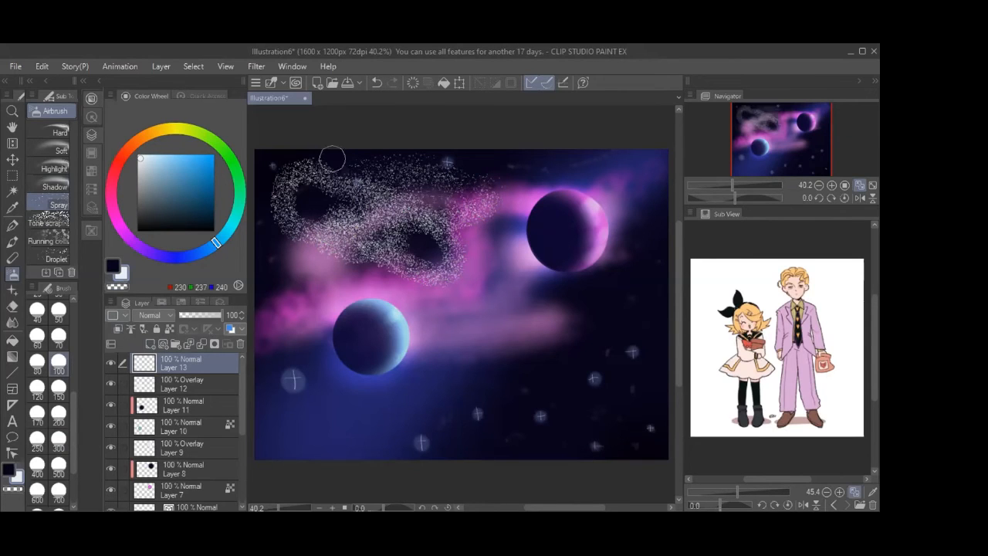
pyautogui.hotkey('ctrl', 'z')
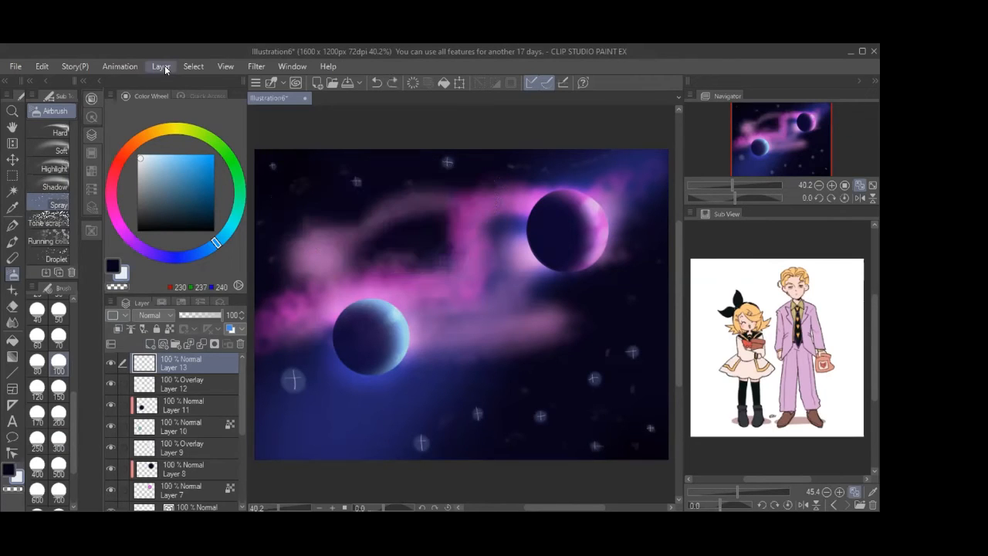
# Try the Tone scraping spray over the pink nebula, then undo it
pyautogui.click(47, 221)
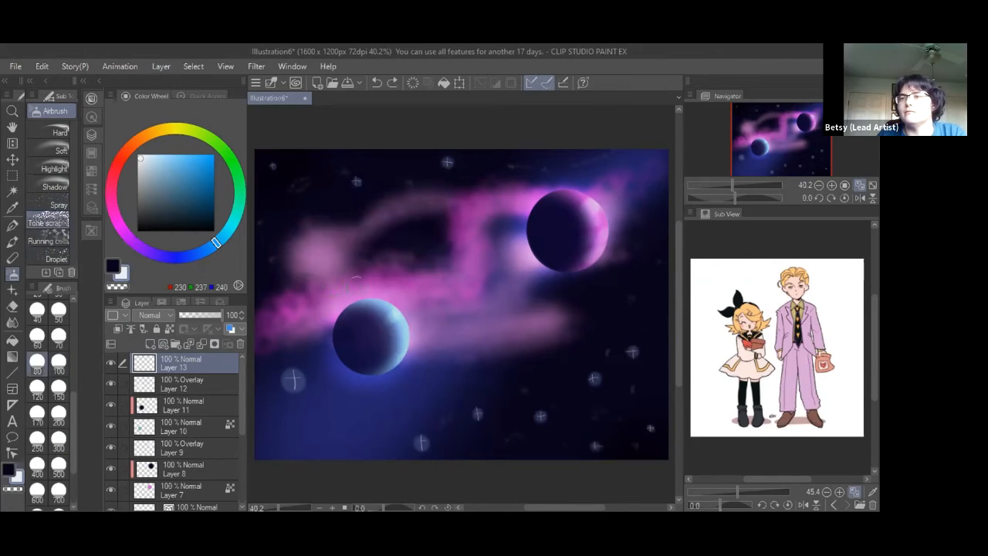
pyautogui.moveTo(405, 270)
pyautogui.mouseDown()
pyautogui.moveTo(385, 223)
pyautogui.moveTo(348, 262)
pyautogui.moveTo(483, 224)
pyautogui.moveTo(489, 239)
pyautogui.moveTo(417, 248)
pyautogui.moveTo(536, 255)
pyautogui.mouseUp()
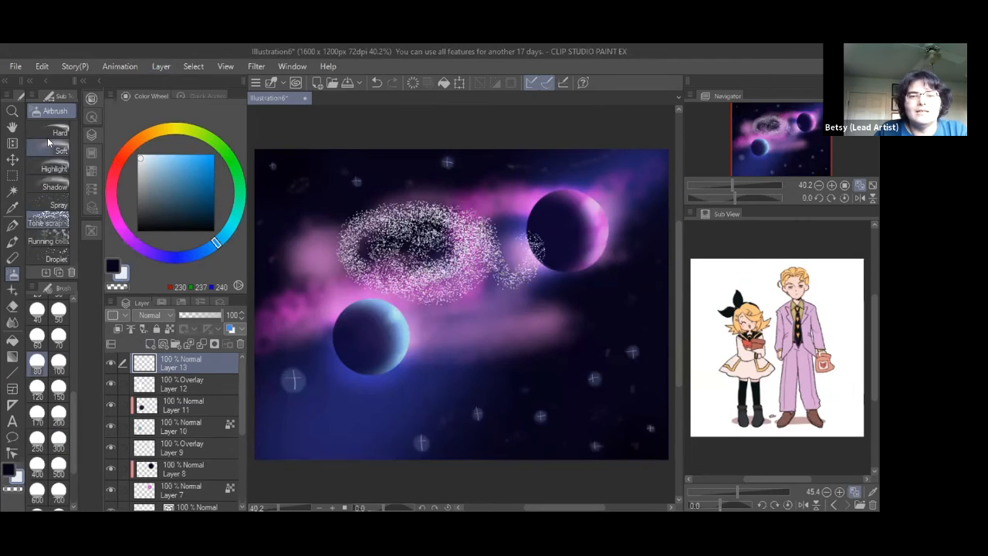
pyautogui.hotkey('ctrl', 'z')
# Spray white speckles between the planets with the Running color spray airbrush
pyautogui.click(48, 240)
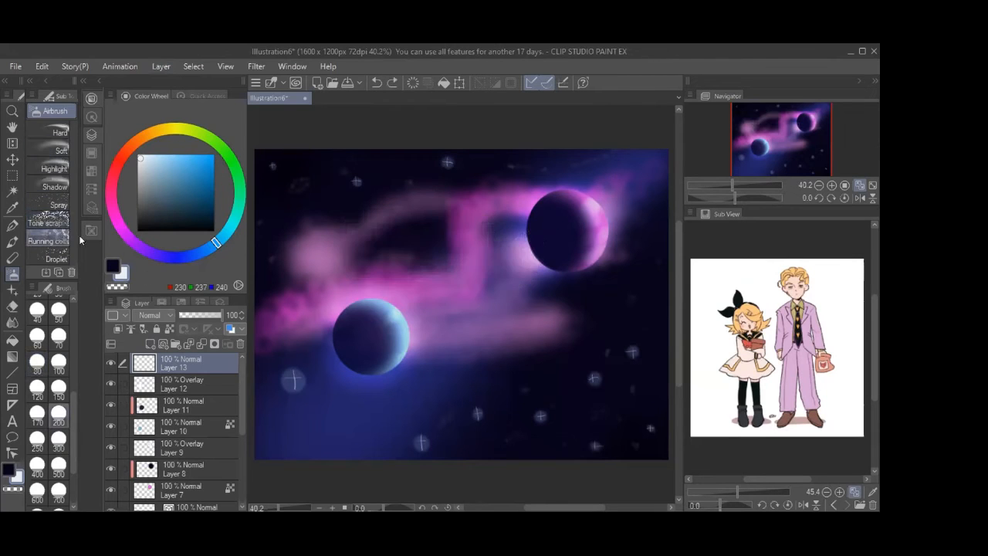
pyautogui.moveTo(78, 247); pyautogui.dragTo(111, 249)
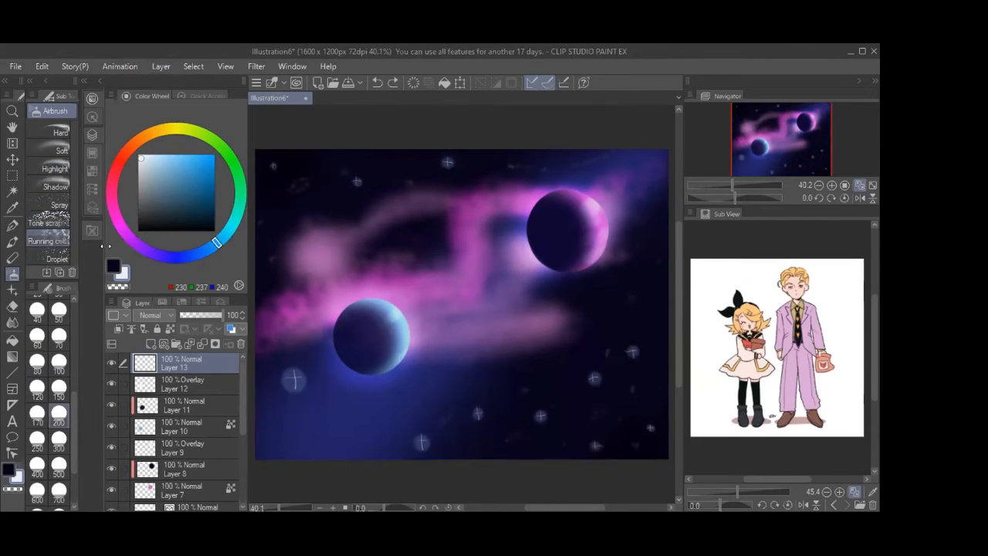
pyautogui.moveTo(468, 276)
pyautogui.mouseDown()
pyautogui.moveTo(439, 245)
pyautogui.moveTo(466, 287)
pyautogui.moveTo(539, 294)
pyautogui.moveTo(544, 244)
pyautogui.moveTo(504, 205)
pyautogui.moveTo(359, 215)
pyautogui.moveTo(326, 246)
pyautogui.moveTo(338, 278)
pyautogui.moveTo(431, 294)
pyautogui.moveTo(442, 250)
pyautogui.moveTo(385, 253)
pyautogui.moveTo(463, 240)
pyautogui.moveTo(507, 281)
pyautogui.moveTo(522, 241)
pyautogui.moveTo(474, 245)
pyautogui.moveTo(500, 366)
pyautogui.moveTo(410, 386)
pyautogui.moveTo(459, 415)
pyautogui.moveTo(572, 374)
pyautogui.mouseUp()
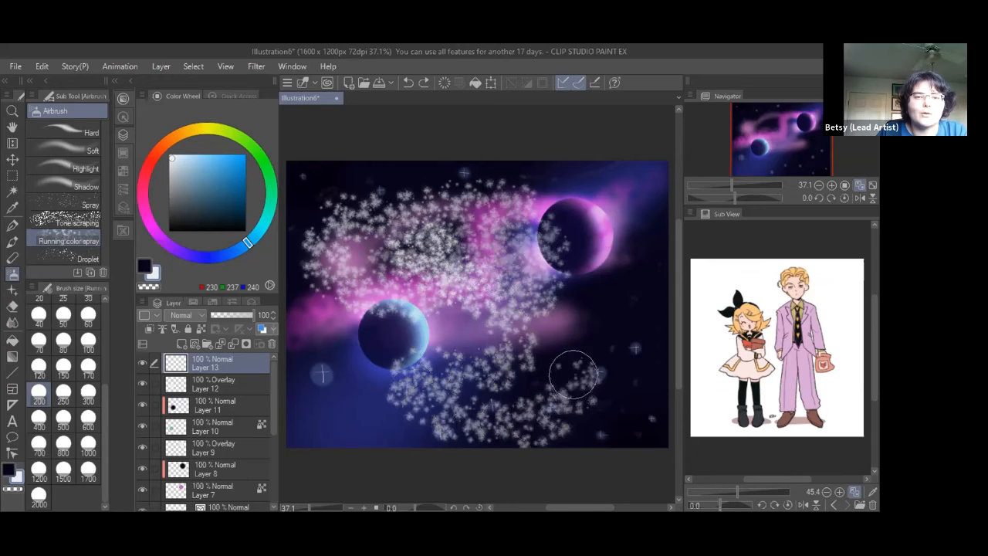
# Undo the white speckles and choose a light muted purple on the color wheel
pyautogui.hotkey('ctrl', 'z')
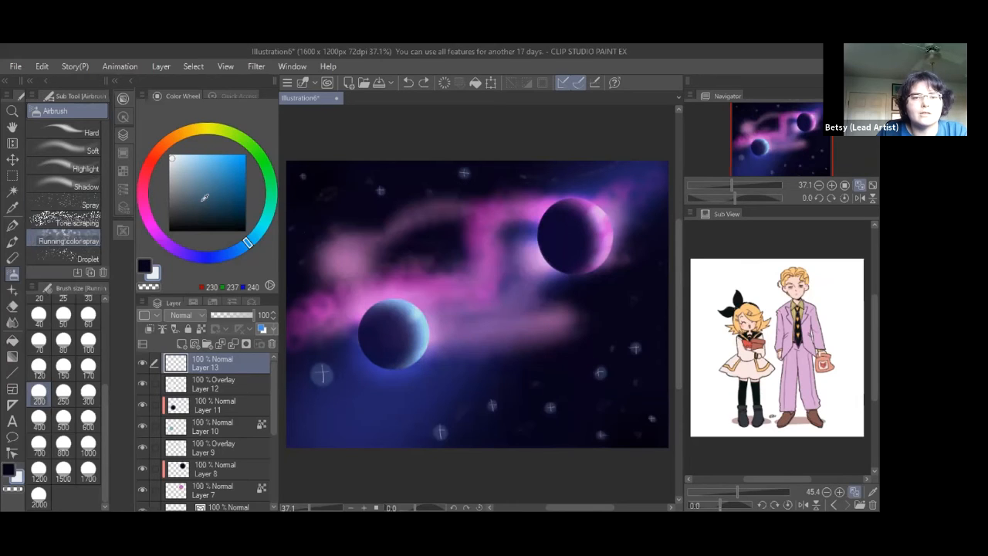
pyautogui.click(218, 190)
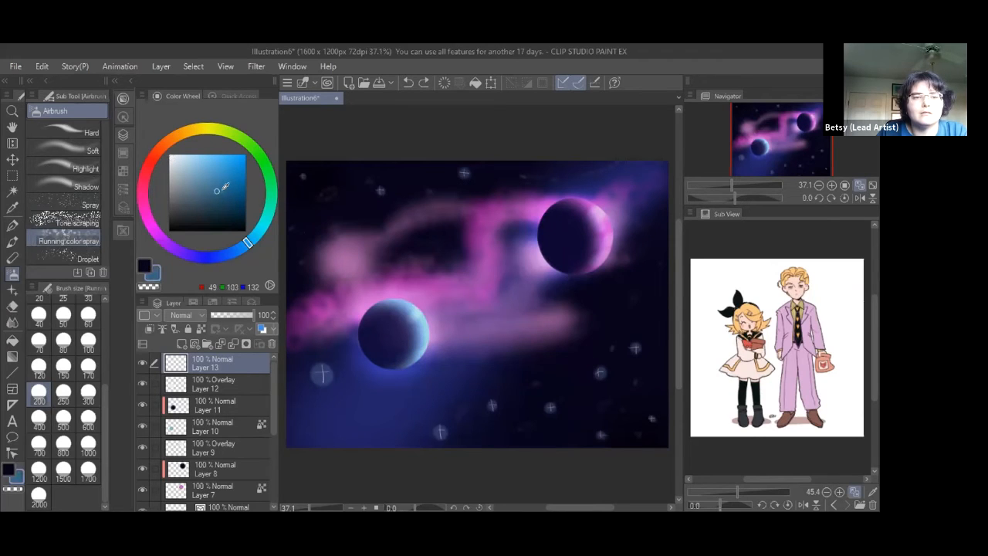
pyautogui.click(146, 263)
pyautogui.moveTo(161, 246); pyautogui.dragTo(159, 237)
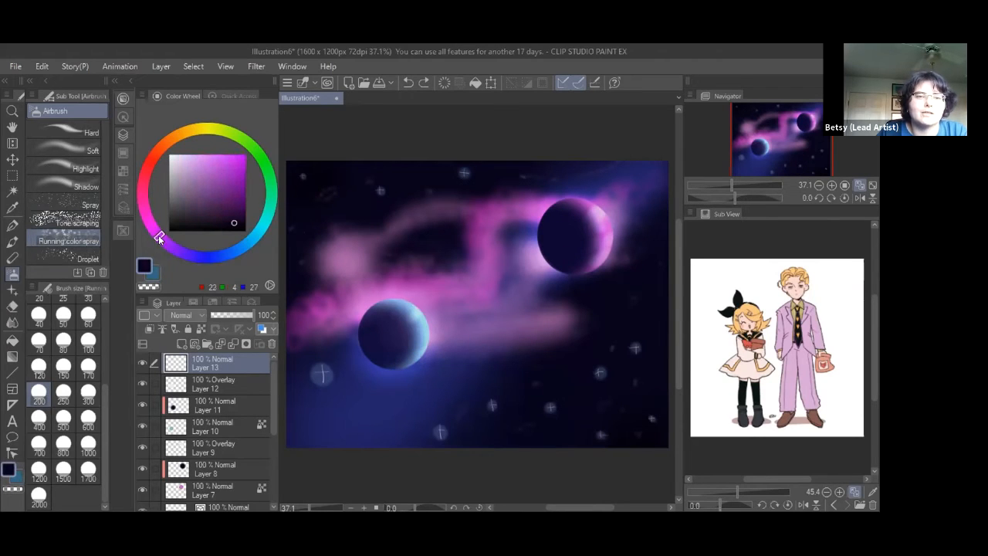
pyautogui.click(216, 196)
# Test purple speckle spray and the Droplet airbrush over the nebula, undoing both
pyautogui.moveTo(301, 274)
pyautogui.mouseDown()
pyautogui.moveTo(400, 277)
pyautogui.moveTo(409, 254)
pyautogui.moveTo(483, 323)
pyautogui.moveTo(511, 253)
pyautogui.moveTo(444, 215)
pyautogui.moveTo(366, 241)
pyautogui.moveTo(354, 218)
pyautogui.moveTo(408, 292)
pyautogui.moveTo(521, 345)
pyautogui.moveTo(560, 341)
pyautogui.moveTo(404, 349)
pyautogui.mouseUp()
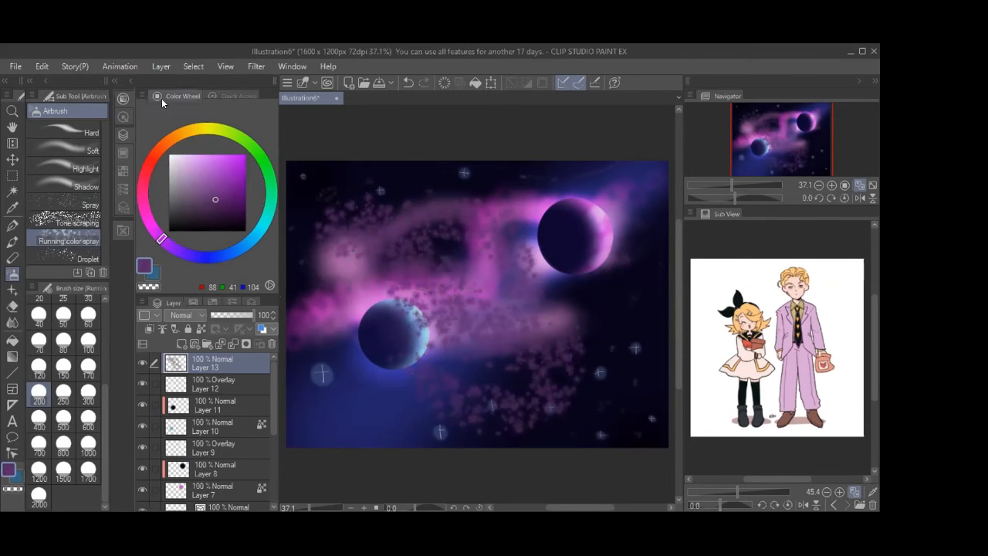
pyautogui.hotkey('ctrl', 'z')
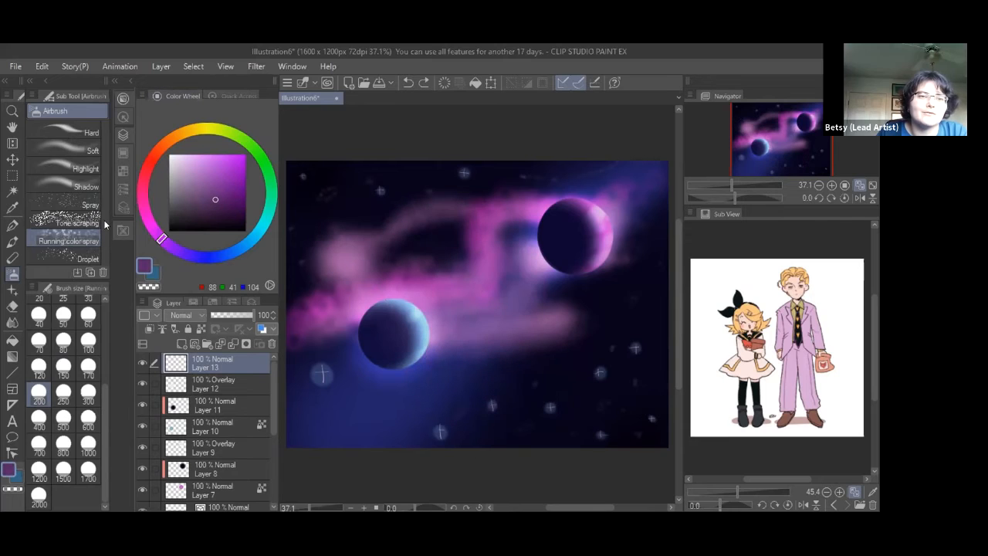
pyautogui.click(75, 256)
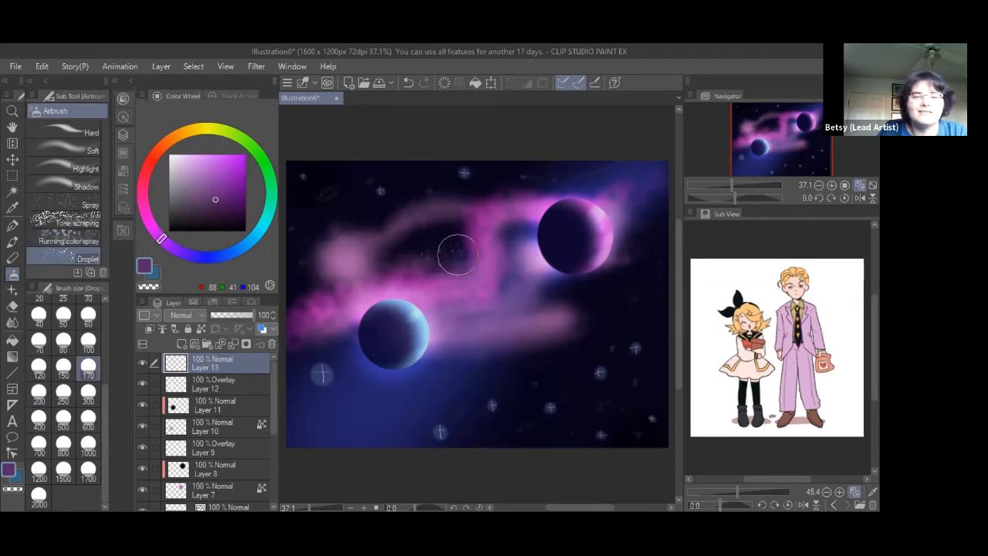
pyautogui.moveTo(487, 244)
pyautogui.mouseDown()
pyautogui.moveTo(392, 237)
pyautogui.moveTo(346, 249)
pyautogui.moveTo(485, 344)
pyautogui.moveTo(498, 332)
pyautogui.moveTo(463, 328)
pyautogui.mouseUp()
pyautogui.hotkey('ctrl', 'z')
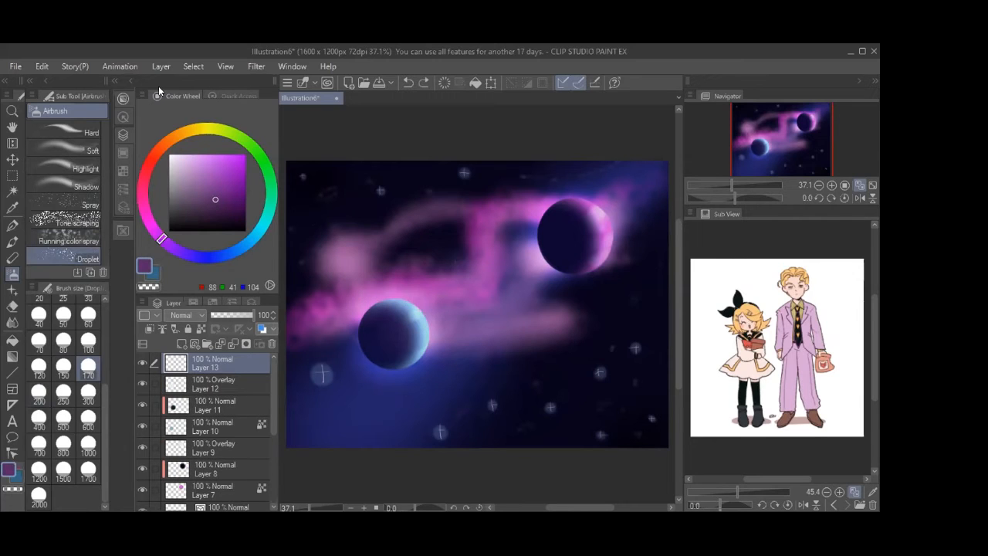
# Paint grainy purple strokes over the nebula with the Pencil > Pastel > Crayon brush
pyautogui.click(13, 257)
pyautogui.click(58, 111)
pyautogui.click(79, 112)
pyautogui.click(65, 179)
pyautogui.moveTo(368, 254)
pyautogui.mouseDown()
pyautogui.moveTo(450, 280)
pyautogui.moveTo(408, 291)
pyautogui.moveTo(473, 324)
pyautogui.mouseUp()
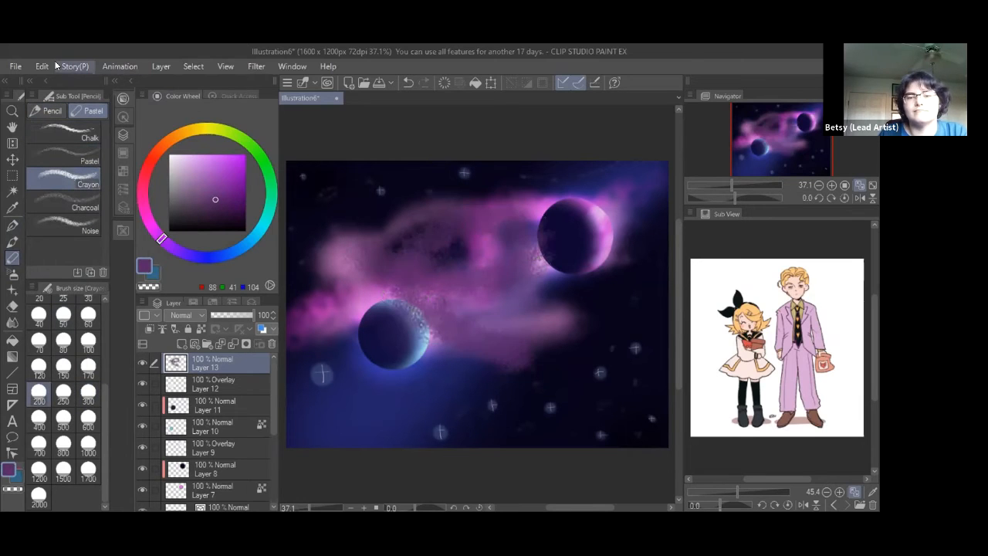
# Undo the crayon strokes and browse the Realistic and Thick paint brush variants
pyautogui.hotkey('ctrl', 'z')
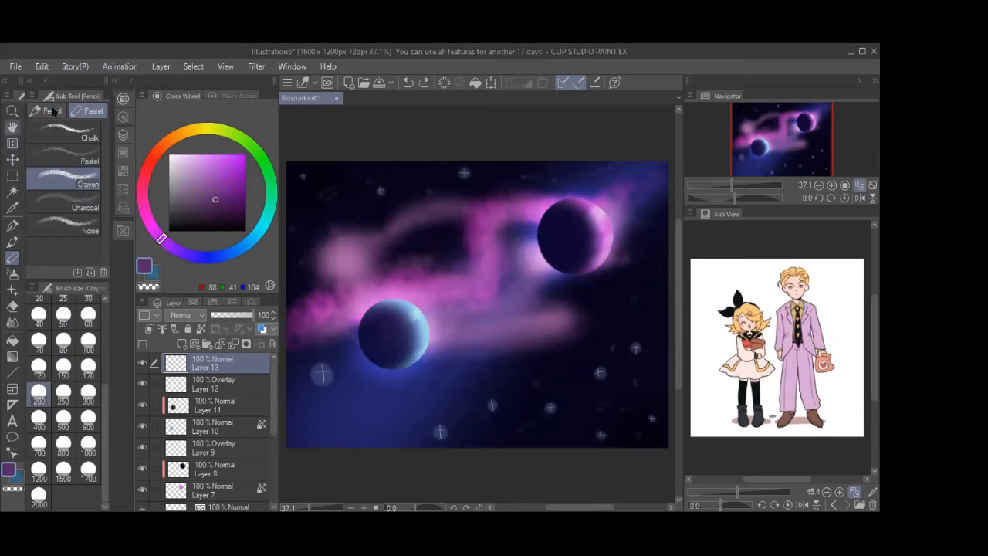
pyautogui.click(46, 110)
pyautogui.click(13, 241)
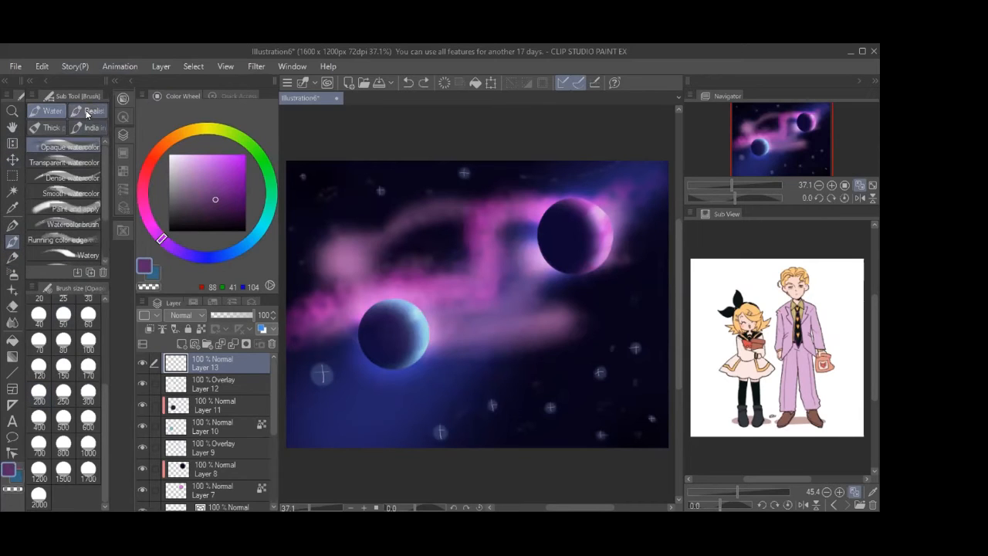
pyautogui.click(90, 117)
pyautogui.click(54, 127)
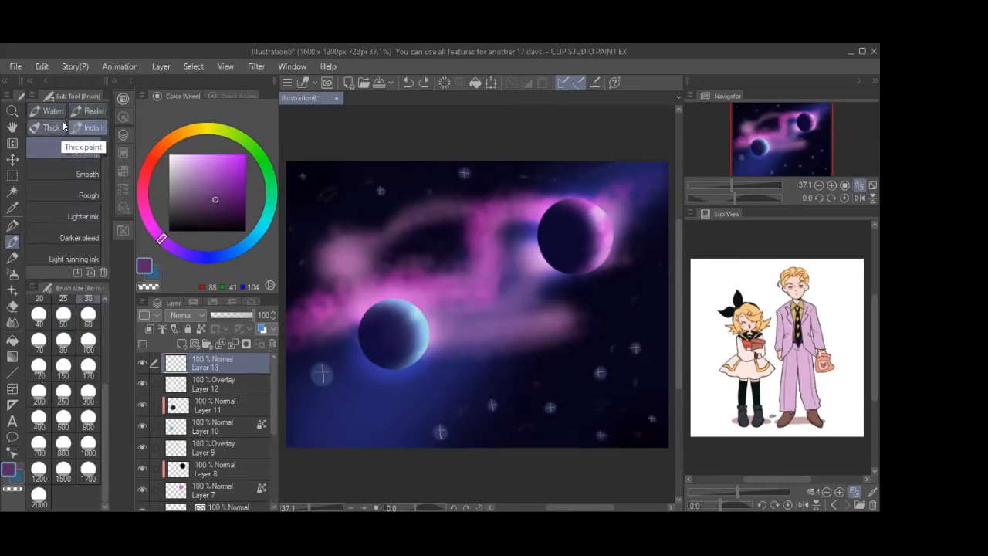
pyautogui.click(59, 112)
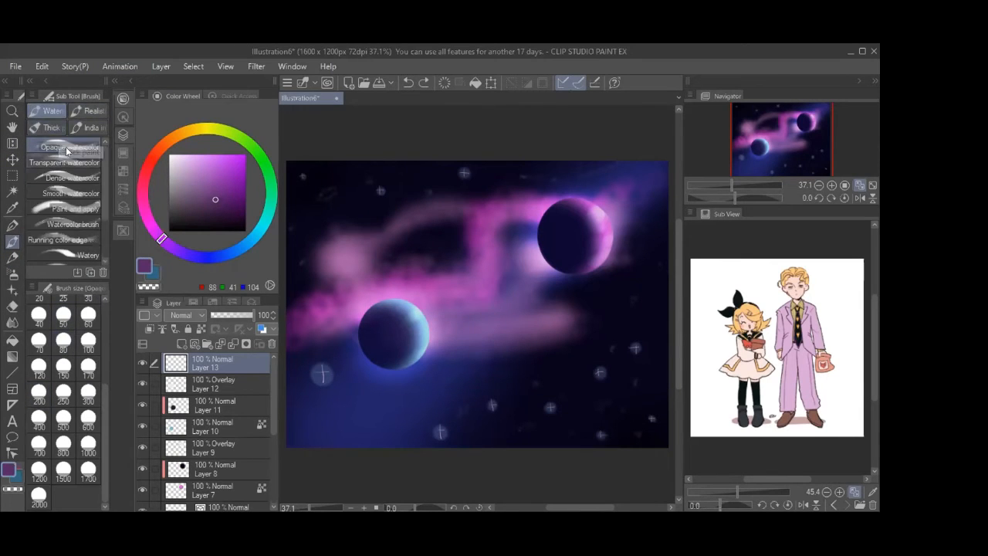
# Compare the India ink, Water, Realistic and Thick paint brushes, then check the pen brushes
pyautogui.click(78, 131)
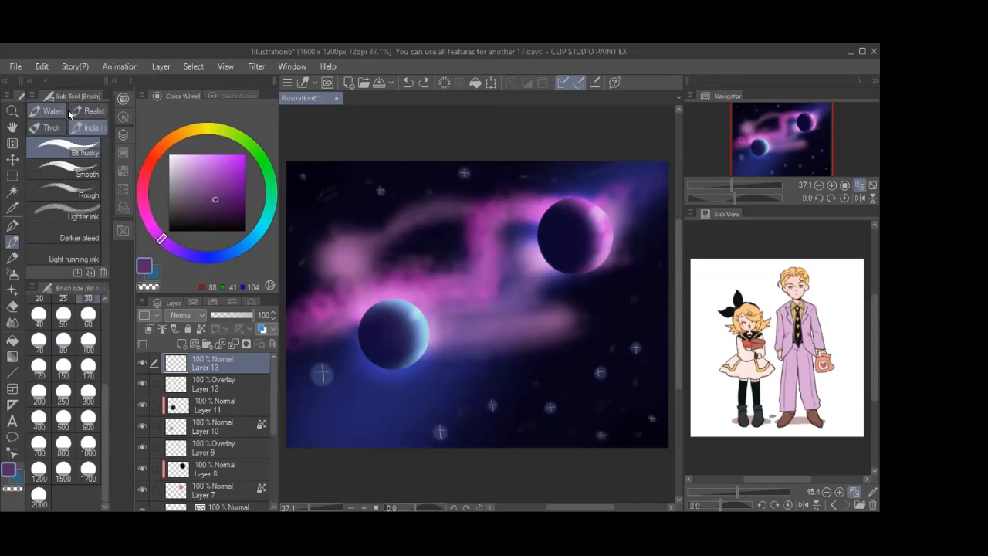
pyautogui.click(65, 115)
pyautogui.click(83, 116)
pyautogui.click(54, 126)
pyautogui.click(56, 114)
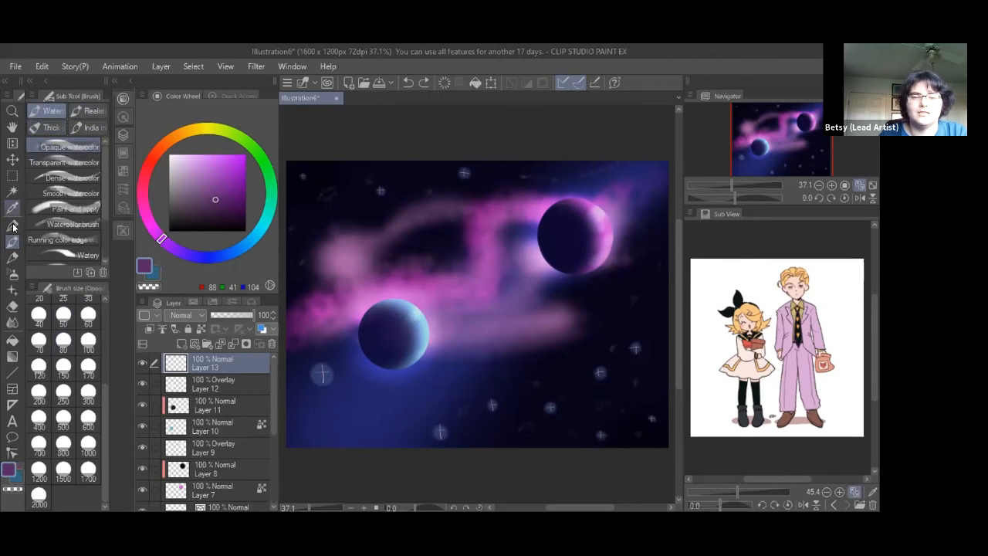
pyautogui.click(13, 227)
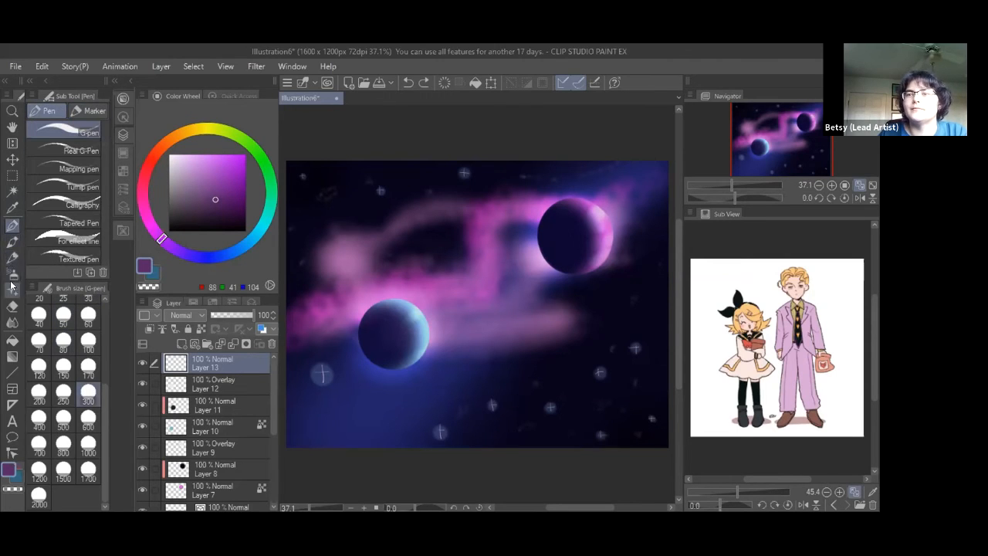
pyautogui.click(12, 240)
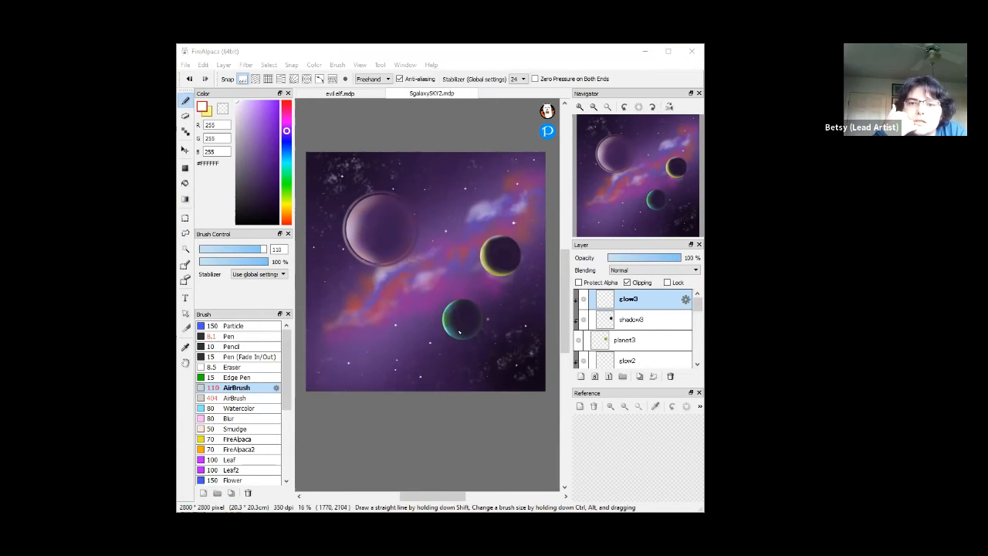
# Set the shadow3 layer to 63% opacity and toggle shadow3 and glow3 visibility to compare
pyautogui.click(638, 323)
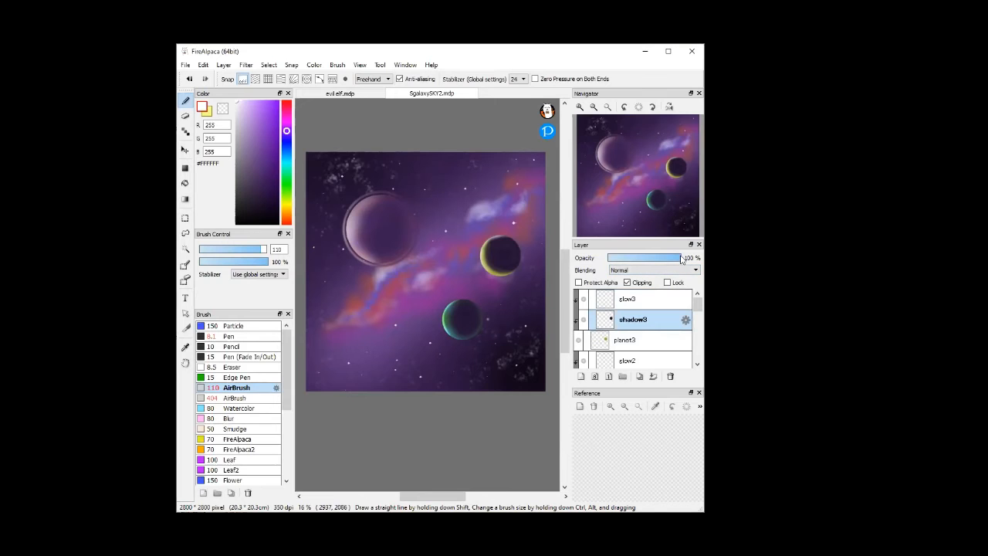
pyautogui.moveTo(682, 259); pyautogui.dragTo(646, 260)
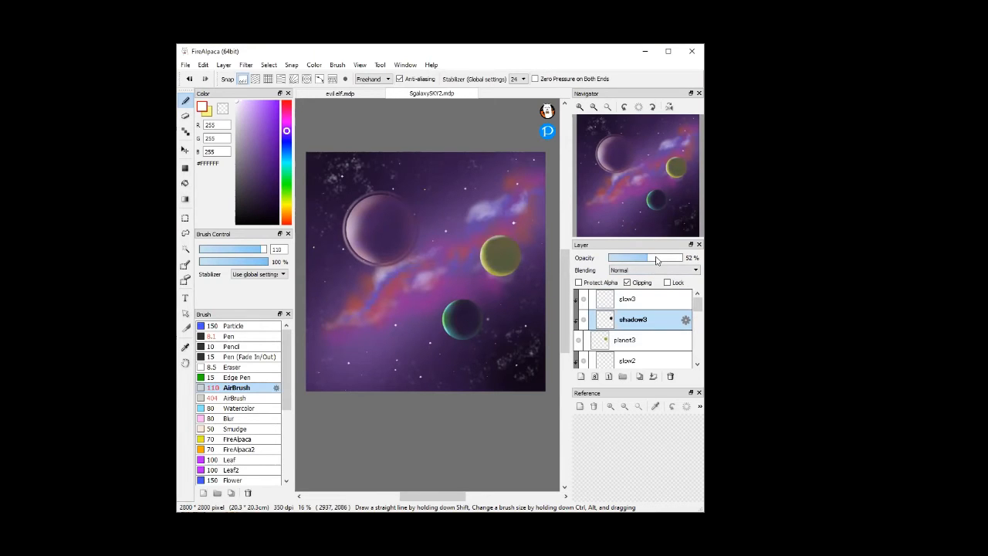
pyautogui.moveTo(655, 262); pyautogui.dragTo(664, 264)
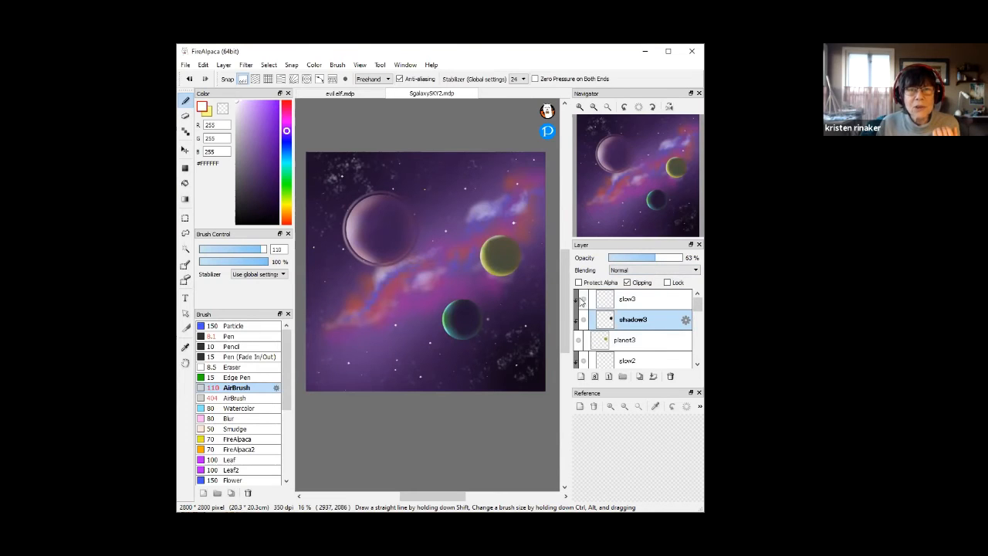
pyautogui.click(584, 319)
pyautogui.click(583, 299)
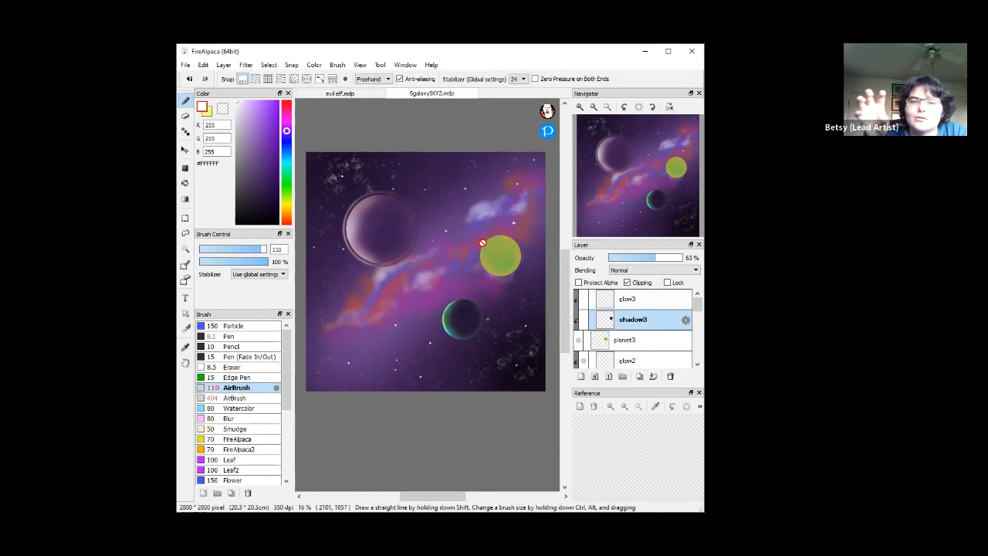
pyautogui.click(580, 319)
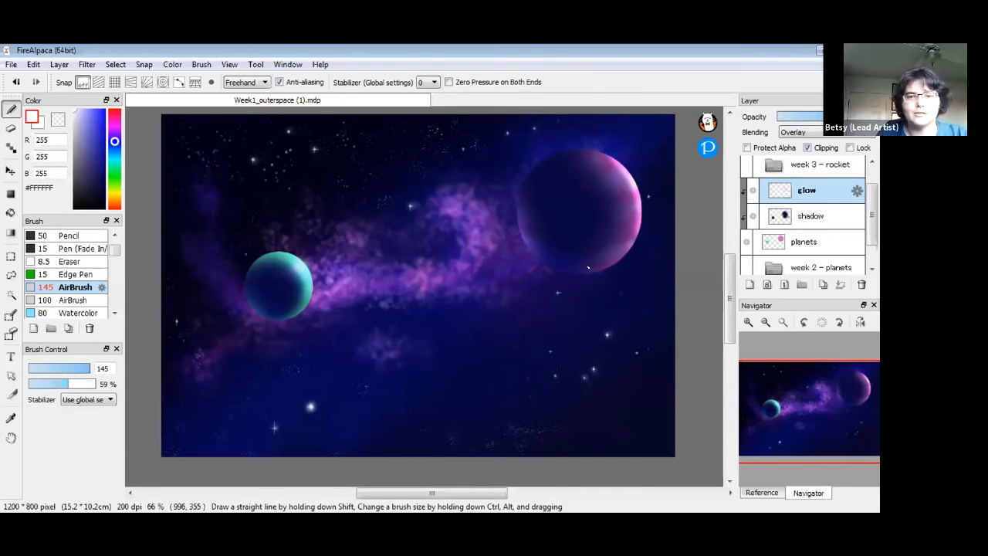
# Scroll the canvas and layer list, then make the planets layer active
pyautogui.moveTo(728, 305)
pyautogui.mouseDown()
pyautogui.moveTo(730, 327)
pyautogui.moveTo(732, 303)
pyautogui.mouseUp()
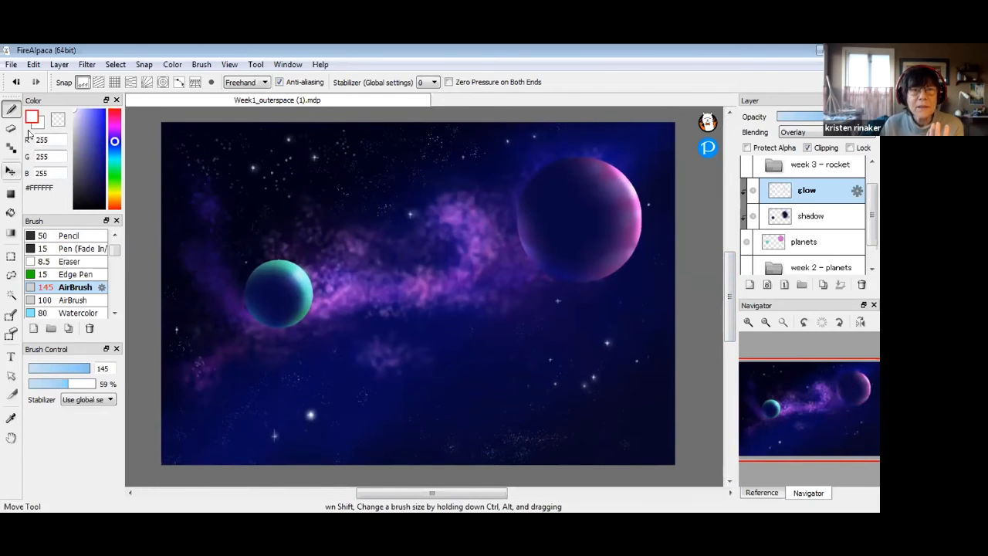
pyautogui.moveTo(872, 217); pyautogui.dragTo(872, 216)
pyautogui.click(839, 239)
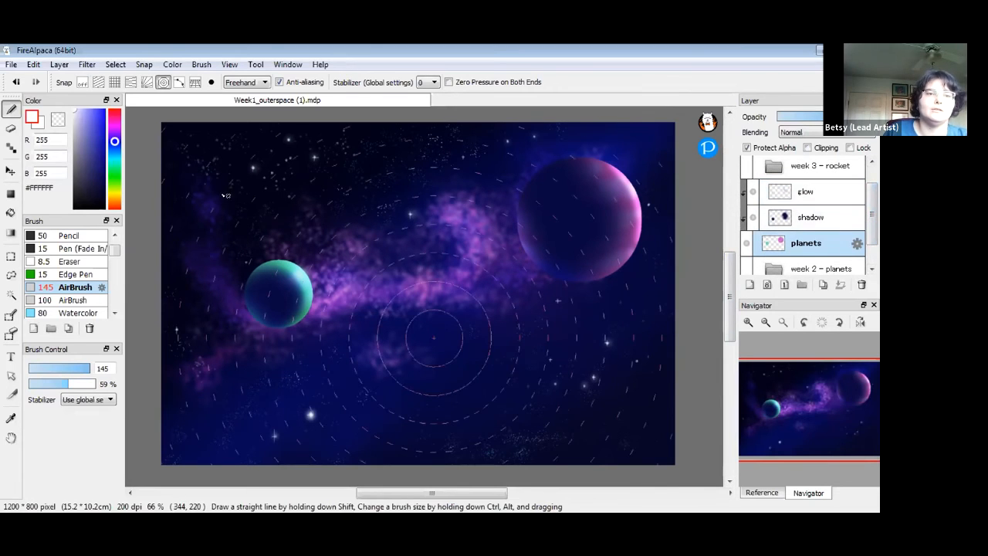
# Set the paint colour to pale yellow #F6E673
pyautogui.click(114, 178)
pyautogui.moveTo(111, 145); pyautogui.dragTo(109, 162)
pyautogui.moveTo(90, 115); pyautogui.dragTo(90, 112)
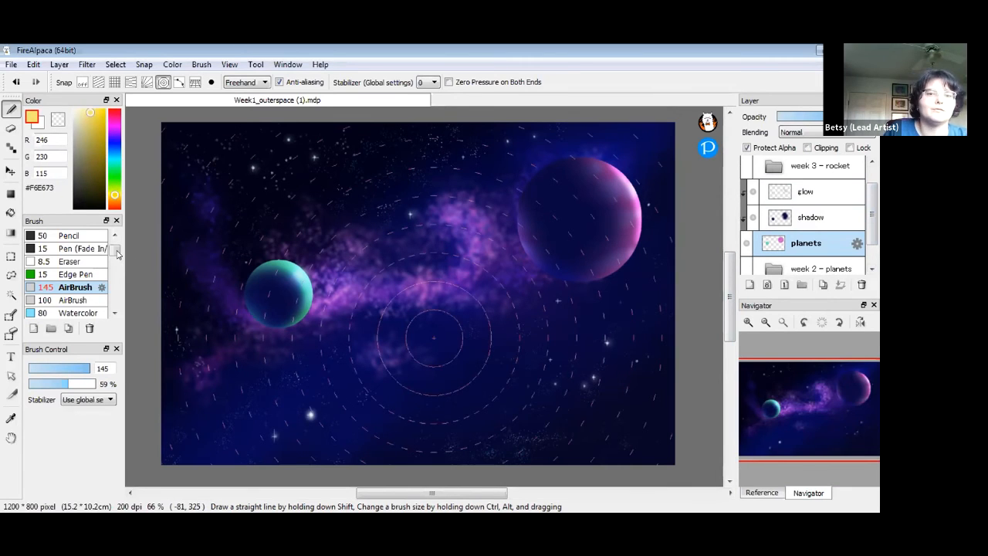
# Trace a yellow circle in the lower right with Pen (Fade In/Out) size 15 on concentric-circle snap, then turn snap off
pyautogui.click(211, 82)
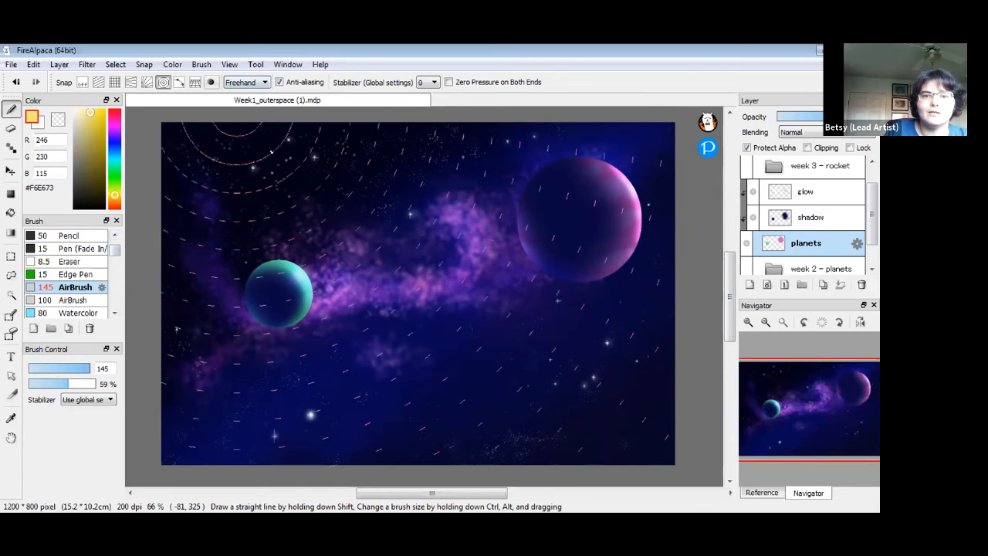
pyautogui.click(525, 368)
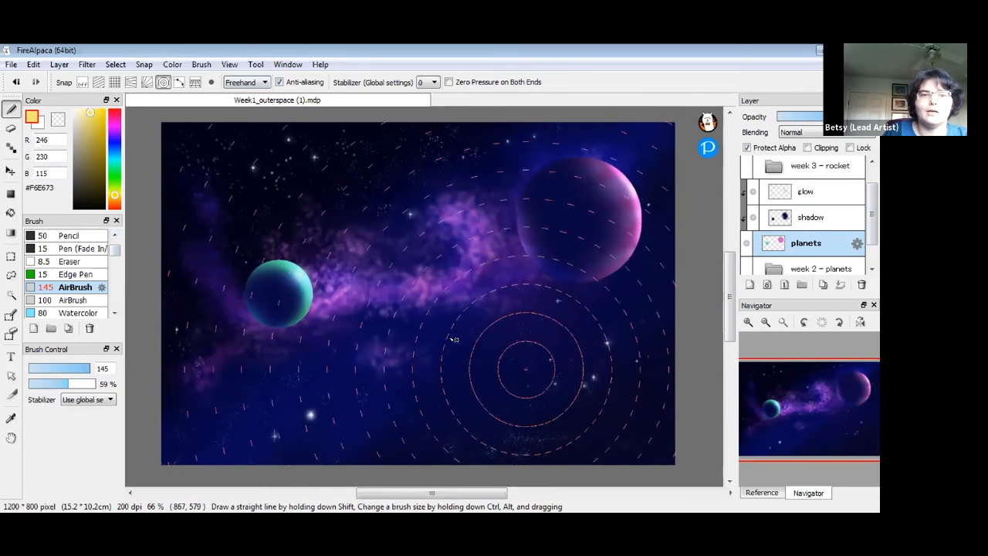
pyautogui.click(75, 249)
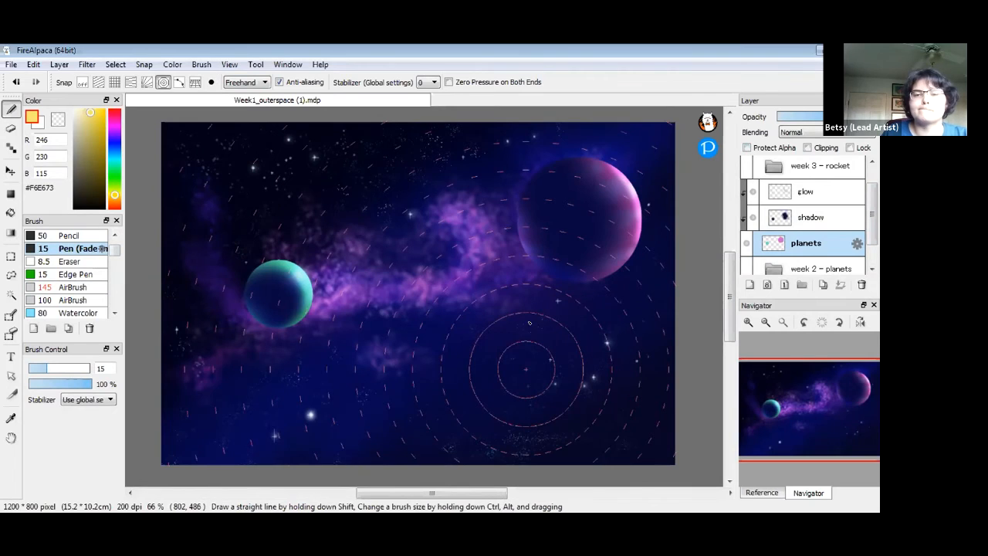
pyautogui.moveTo(517, 323); pyautogui.dragTo(467, 369)
pyautogui.moveTo(604, 412)
pyautogui.mouseDown()
pyautogui.moveTo(533, 321)
pyautogui.moveTo(479, 378)
pyautogui.moveTo(589, 345)
pyautogui.mouseUp()
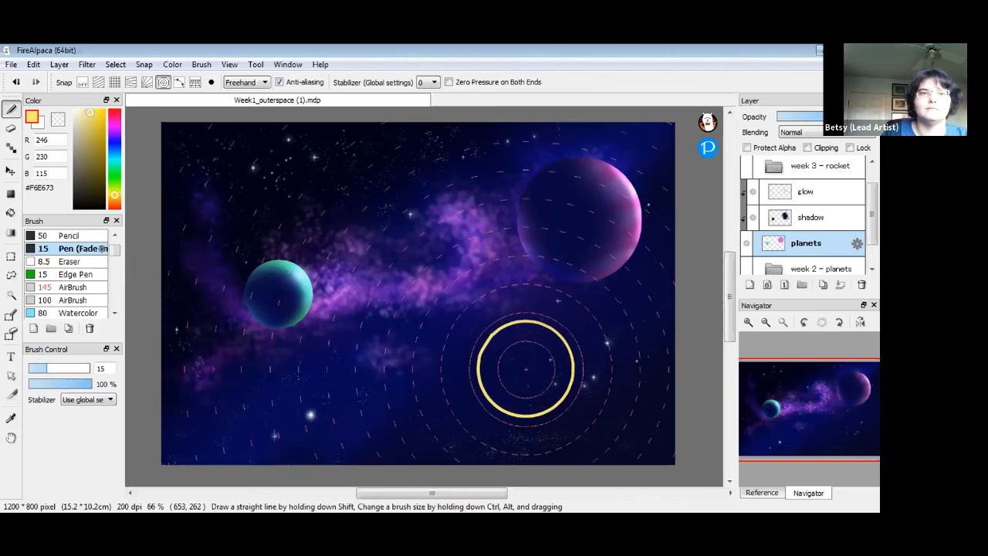
pyautogui.click(82, 82)
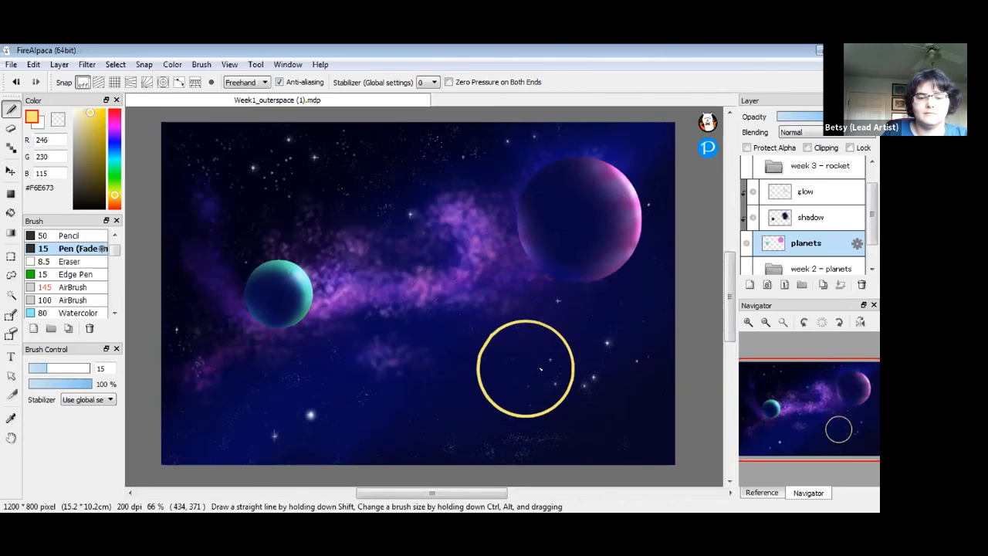
pyautogui.press('g')
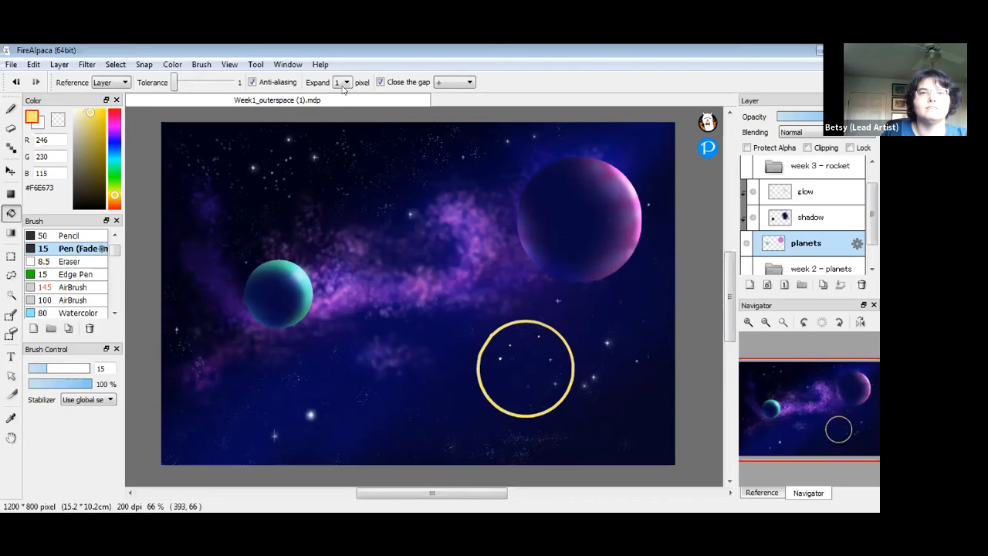
# Bucket-fill the yellow circle using Close the gap +++++ and Tolerance 29
pyautogui.click(451, 83)
pyautogui.click(452, 138)
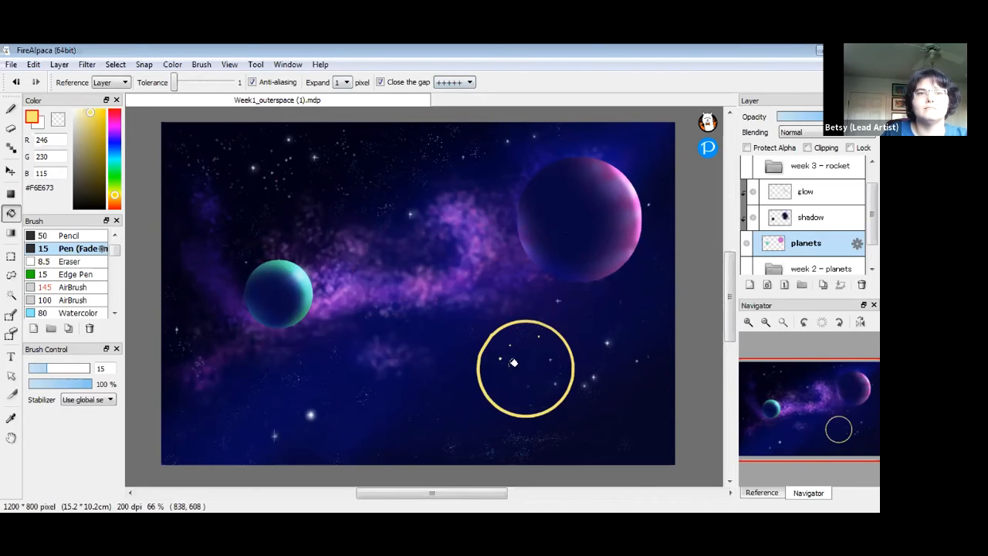
pyautogui.moveTo(173, 83); pyautogui.dragTo(181, 84)
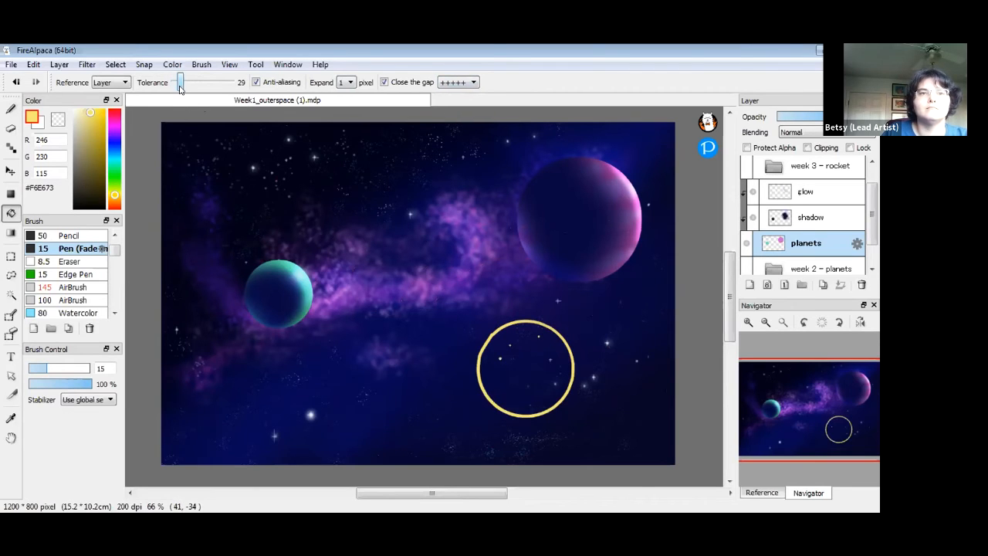
pyautogui.click(514, 363)
pyautogui.press('b')
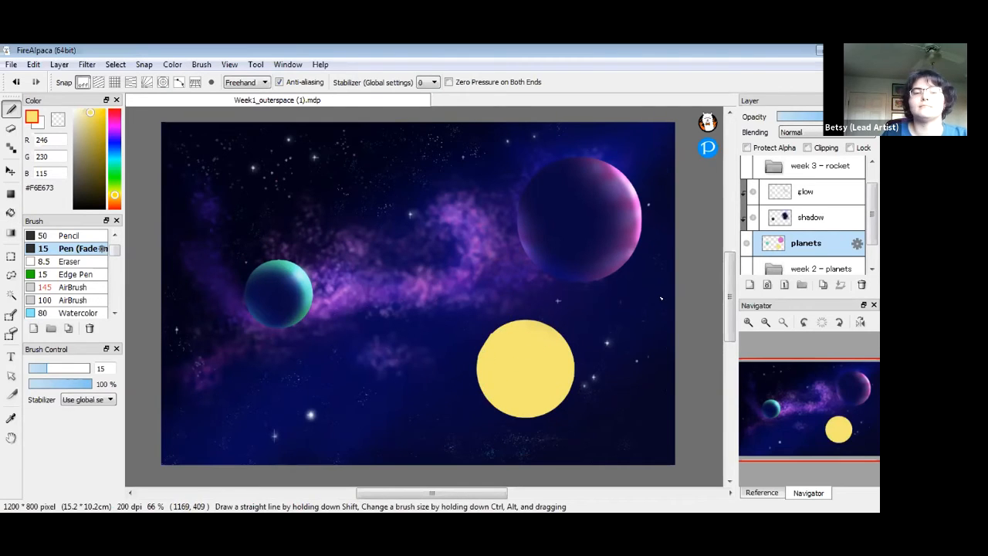
# Choose orange #BC7837 and the AirBrush with Protect Alpha, undoing an oversized test stroke
pyautogui.moveTo(89, 112); pyautogui.dragTo(96, 135)
pyautogui.click(117, 201)
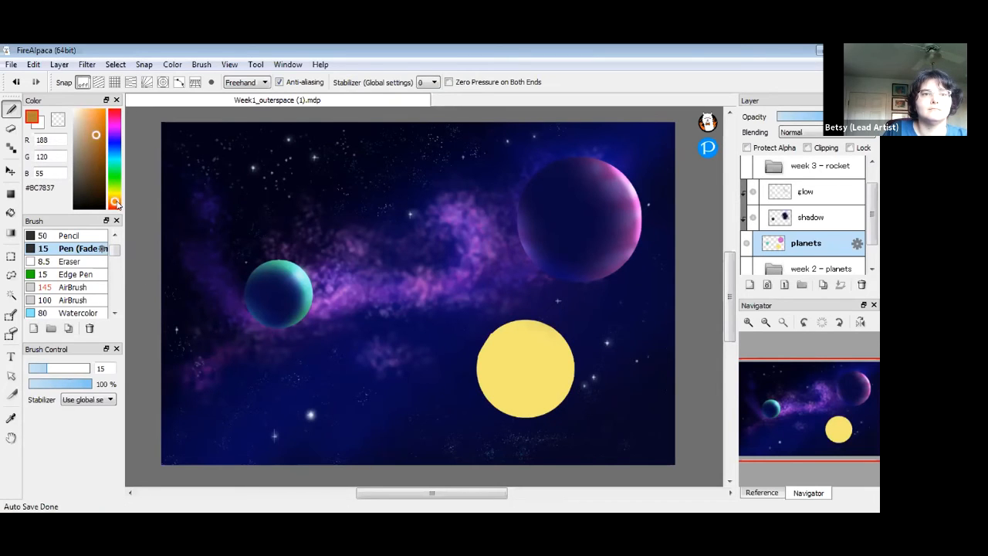
pyautogui.click(88, 287)
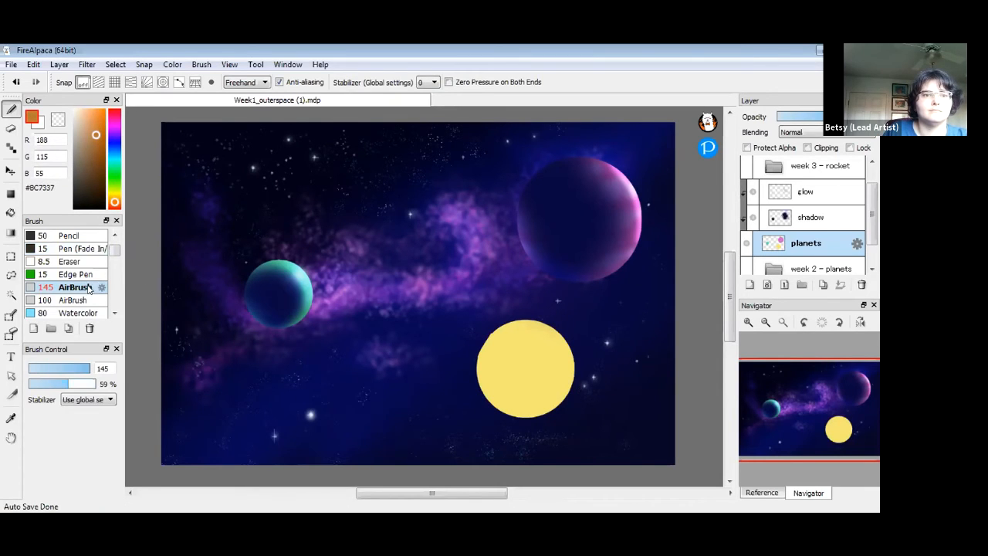
pyautogui.click(747, 147)
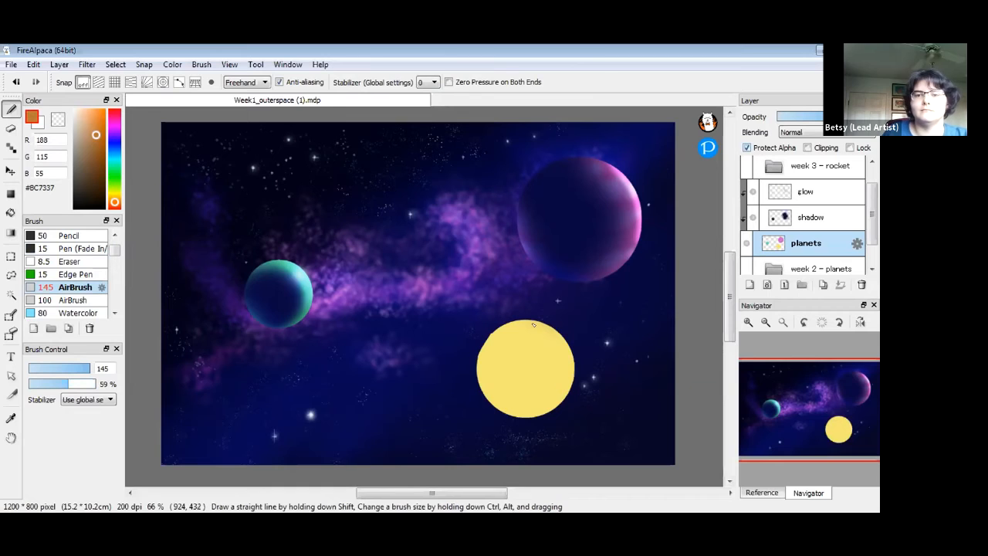
pyautogui.moveTo(546, 337); pyautogui.dragTo(562, 335)
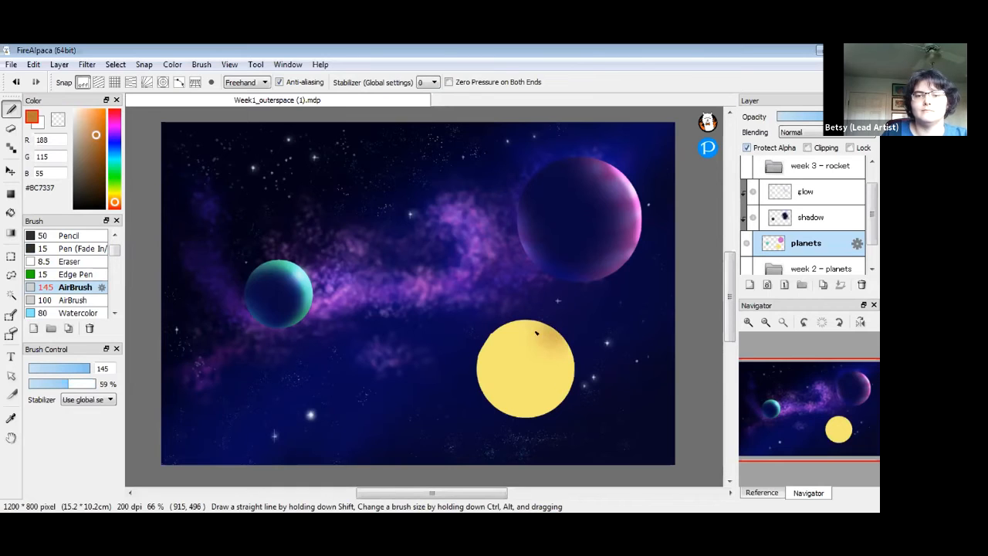
pyautogui.hotkey('ctrl', 'z')
# At brush size 26, airbrush orange-brown stripes across the yellow planet, then select the shadow layer
pyautogui.moveTo(81, 371); pyautogui.dragTo(60, 371)
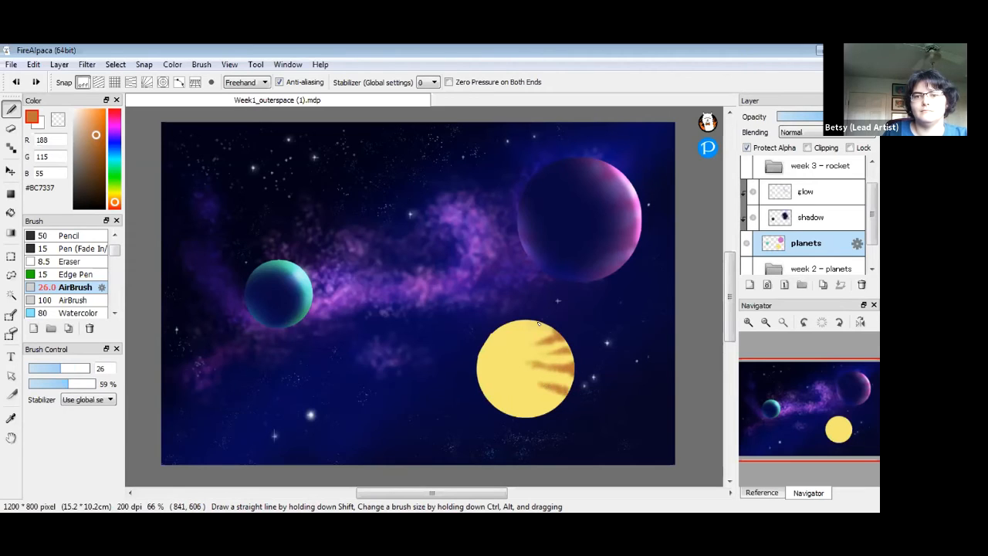
pyautogui.moveTo(478, 378)
pyautogui.mouseDown()
pyautogui.moveTo(515, 378)
pyautogui.moveTo(492, 391)
pyautogui.moveTo(521, 378)
pyautogui.mouseUp()
pyautogui.moveTo(495, 411); pyautogui.dragTo(544, 397)
pyautogui.moveTo(485, 338)
pyautogui.mouseDown()
pyautogui.moveTo(569, 350)
pyautogui.moveTo(500, 370)
pyautogui.moveTo(537, 365)
pyautogui.moveTo(498, 373)
pyautogui.mouseUp()
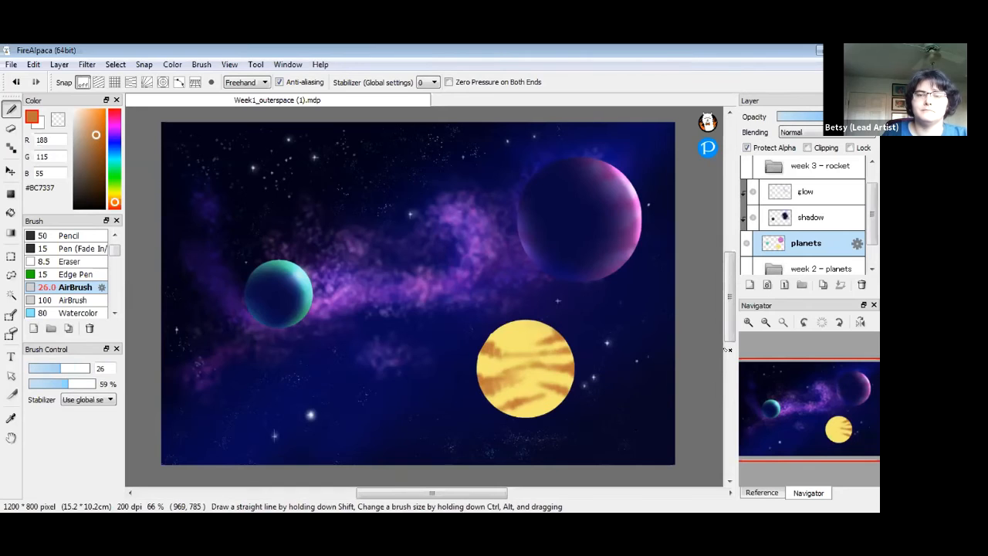
pyautogui.click(838, 221)
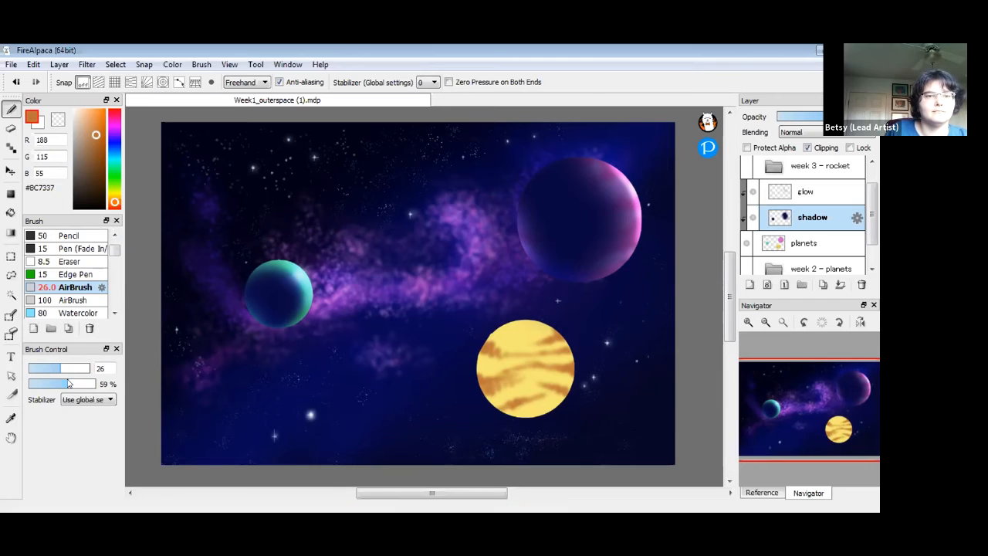
pyautogui.moveTo(83, 386); pyautogui.dragTo(93, 383)
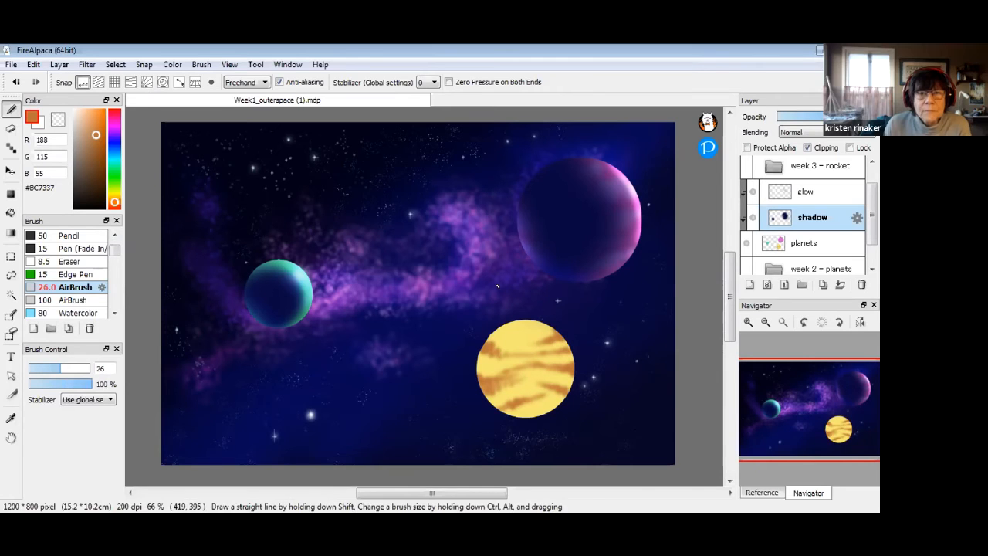
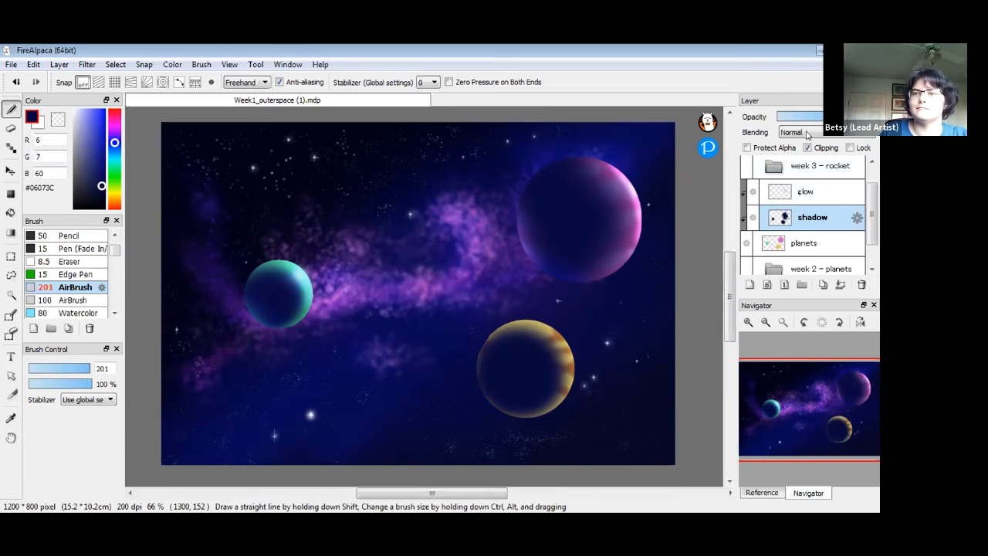
# Try Multiply blending on the shadow layer, then return it to Normal
pyautogui.click(807, 135)
pyautogui.click(839, 269)
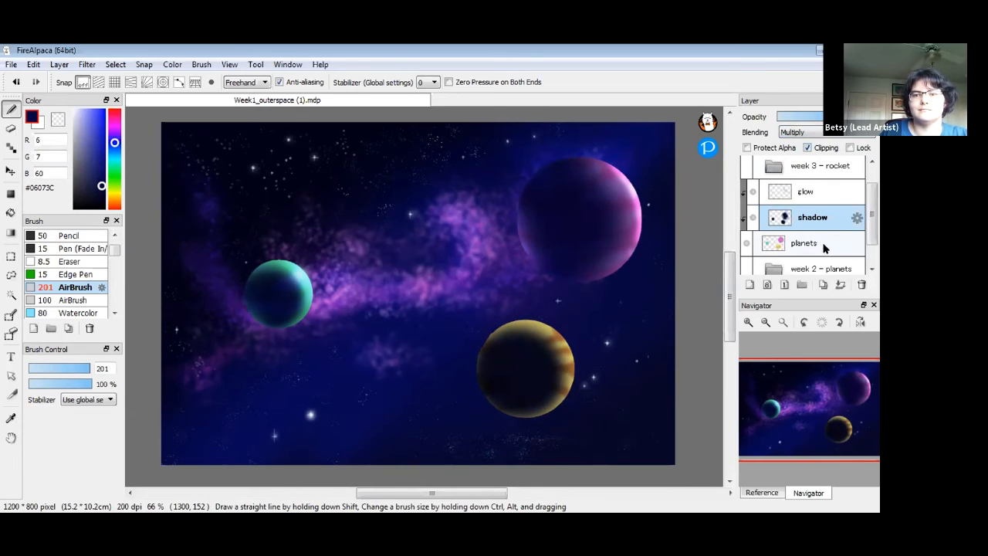
pyautogui.click(807, 134)
pyautogui.click(795, 142)
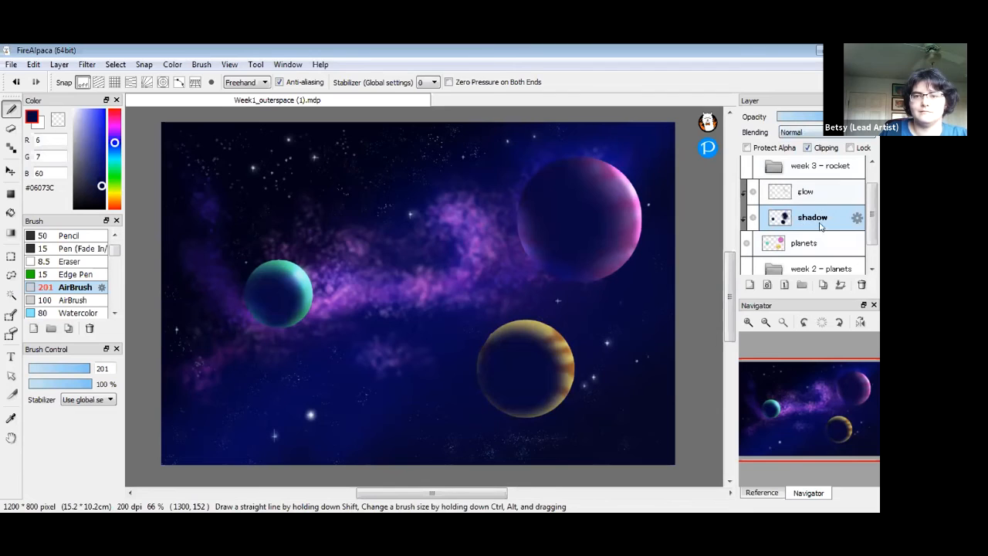
# Airbrush sampled dark blue over the yellow planet, then erase it back to reveal the lit right crescent
pyautogui.rightClick(274, 287)
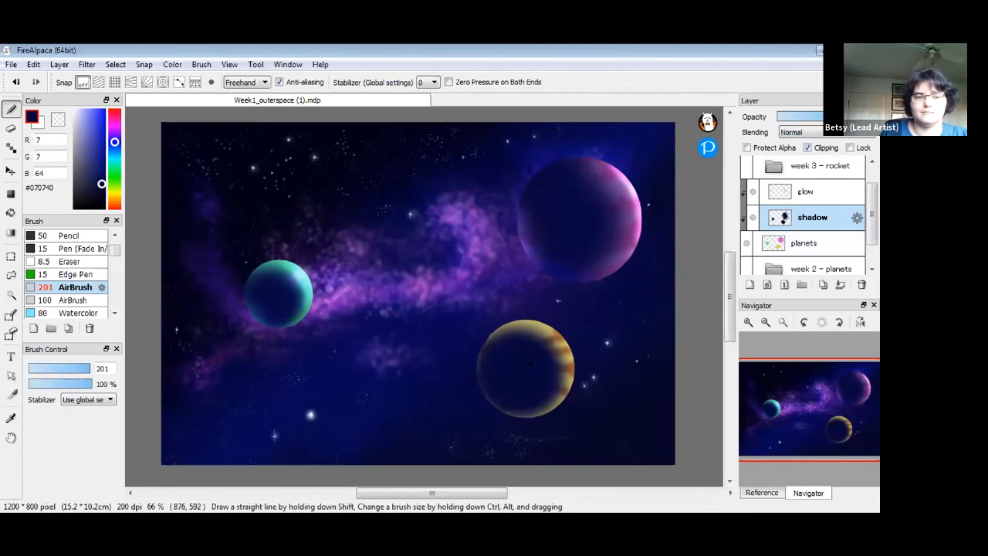
pyautogui.moveTo(530, 365)
pyautogui.mouseDown()
pyautogui.moveTo(534, 374)
pyautogui.moveTo(547, 348)
pyautogui.moveTo(478, 366)
pyautogui.moveTo(527, 327)
pyautogui.mouseUp()
pyautogui.click(59, 120)
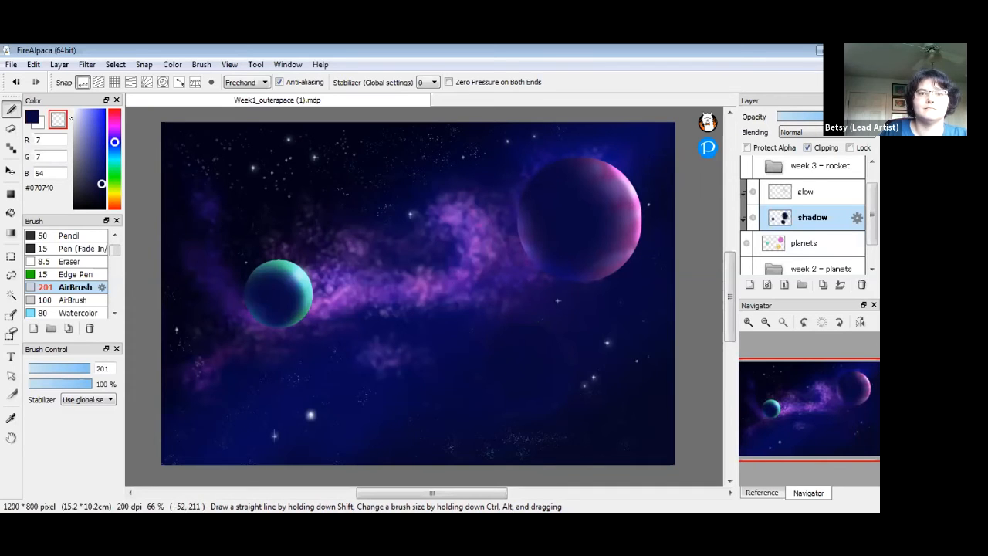
pyautogui.moveTo(582, 381)
pyautogui.mouseDown()
pyautogui.moveTo(533, 328)
pyautogui.moveTo(568, 362)
pyautogui.moveTo(570, 405)
pyautogui.mouseUp()
pyautogui.moveTo(494, 413); pyautogui.dragTo(459, 398)
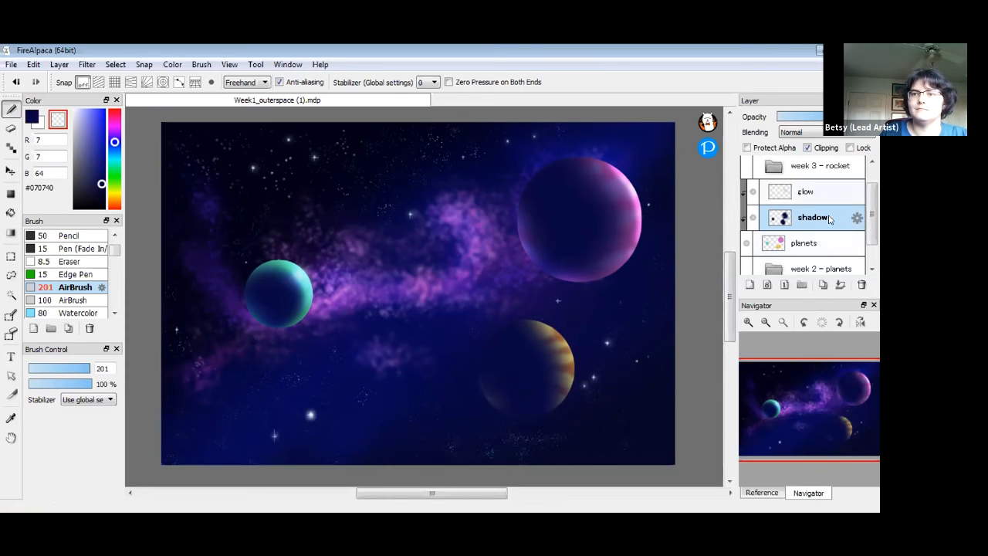
# On the glow layer, choose white and set the AirBrush size to 40
pyautogui.click(807, 192)
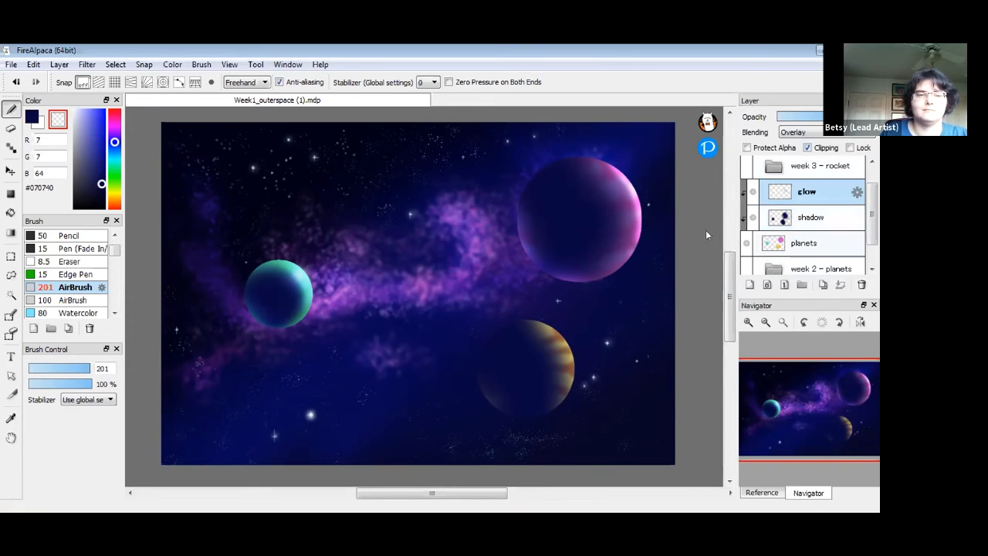
pyautogui.moveTo(84, 118); pyautogui.dragTo(64, 97)
pyautogui.click(34, 116)
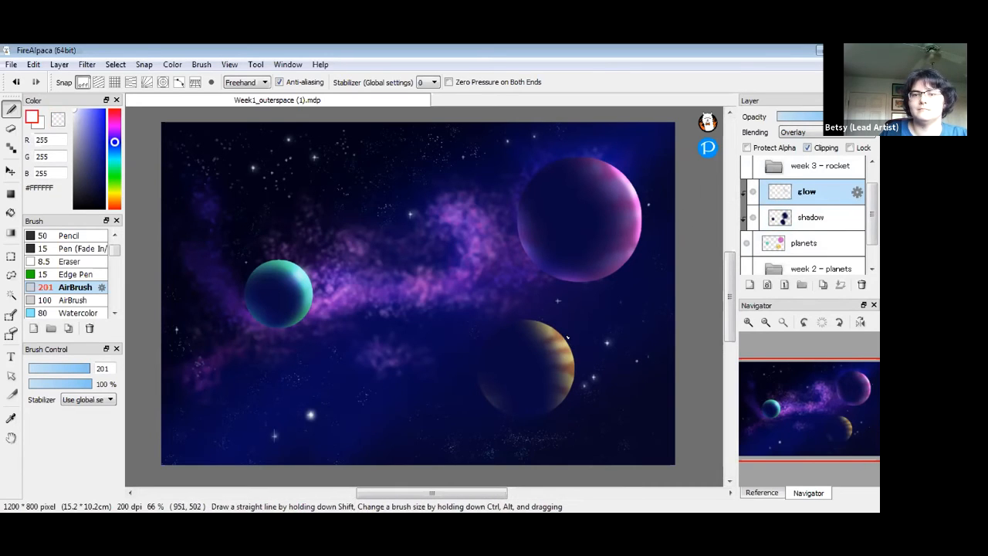
pyautogui.moveTo(81, 371); pyautogui.dragTo(50, 371)
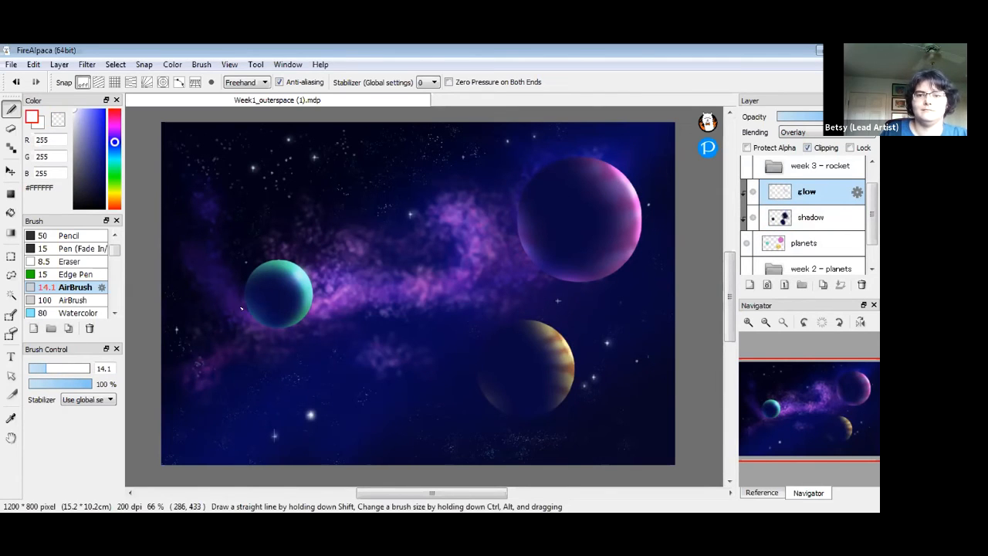
pyautogui.moveTo(48, 369); pyautogui.dragTo(69, 369)
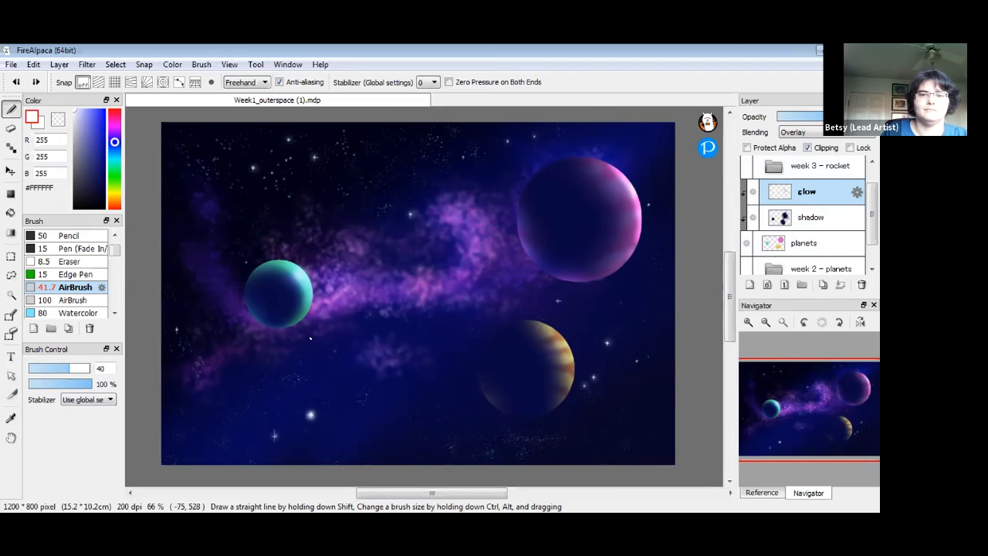
# Airbrush white glow along the striped planet's right edge, retrying strokes, and pick lavender #8282C3
pyautogui.moveTo(571, 346)
pyautogui.mouseDown()
pyautogui.moveTo(557, 325)
pyautogui.moveTo(571, 386)
pyautogui.mouseUp()
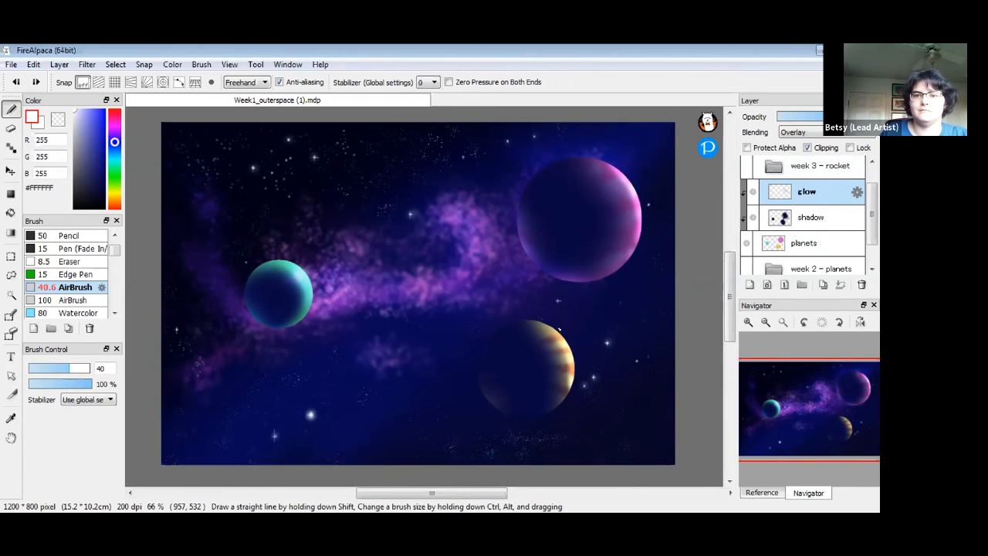
pyautogui.hotkey('ctrl', 'z')
pyautogui.moveTo(557, 330); pyautogui.dragTo(570, 396)
pyautogui.hotkey('ctrl', 'z')
pyautogui.moveTo(560, 335); pyautogui.dragTo(569, 395)
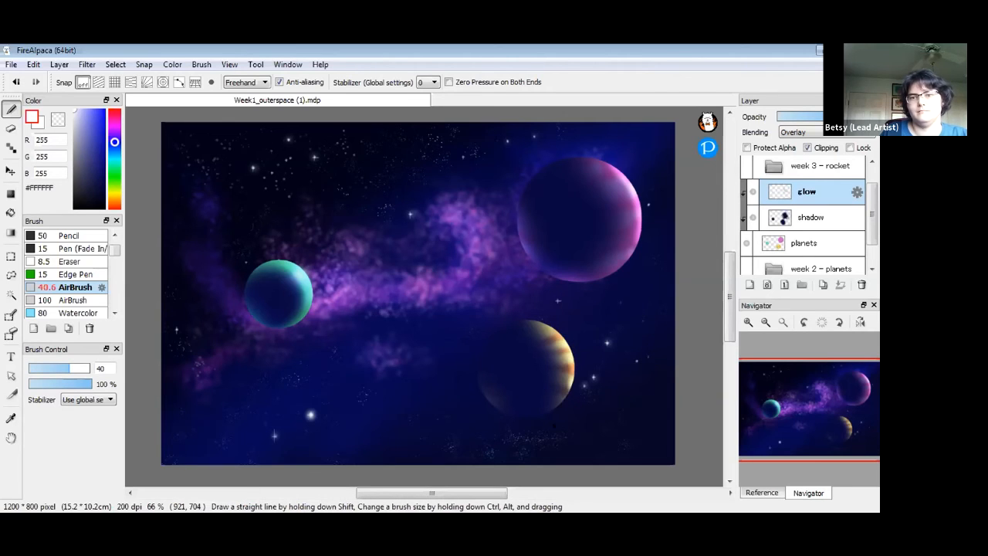
pyautogui.hotkey('ctrl', 'z')
pyautogui.moveTo(557, 336); pyautogui.dragTo(571, 393)
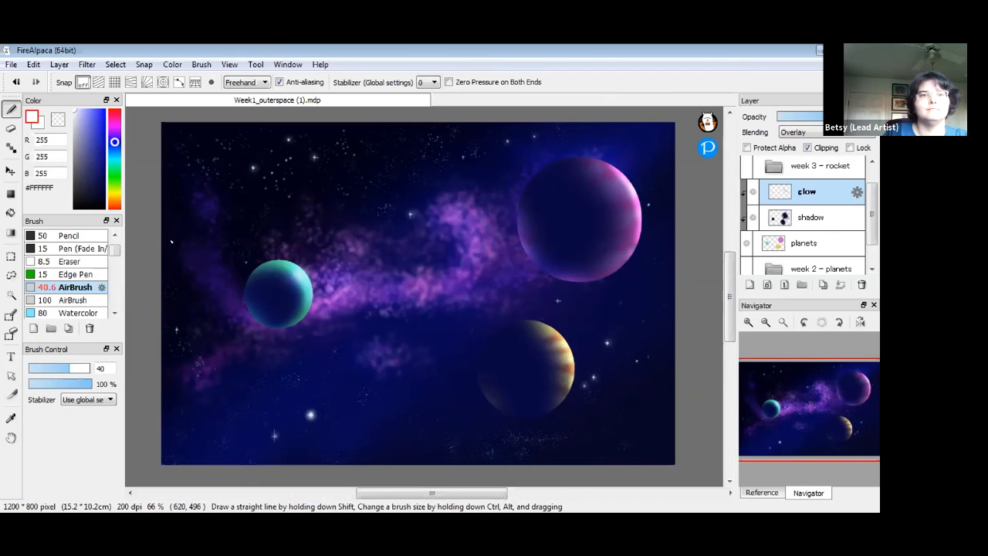
pyautogui.click(84, 132)
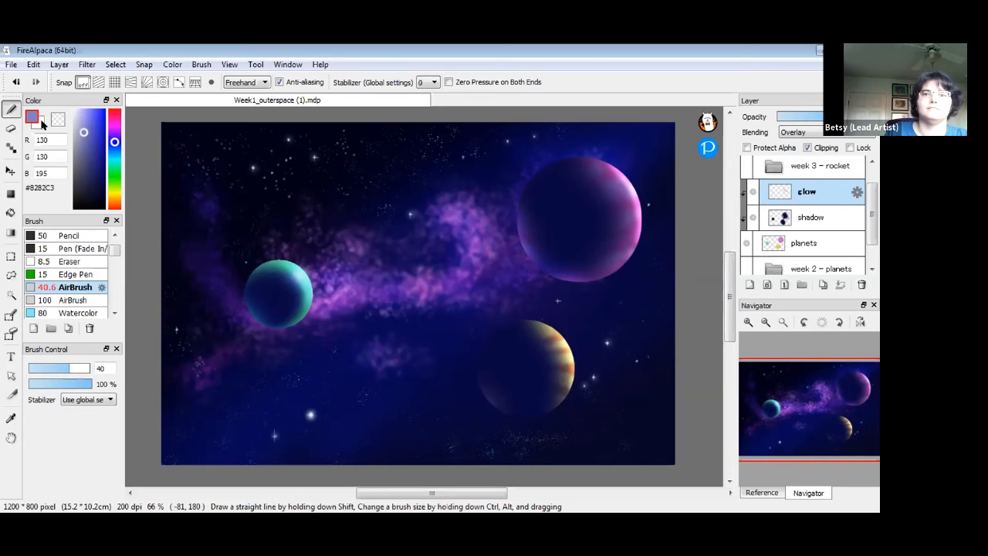
pyautogui.press('x')
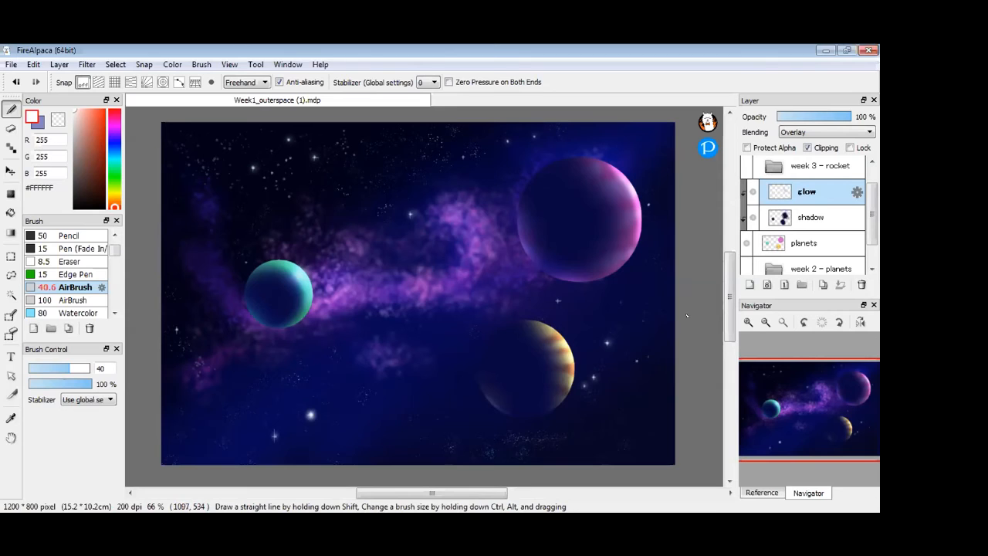
pyautogui.moveTo(728, 301); pyautogui.dragTo(733, 306)
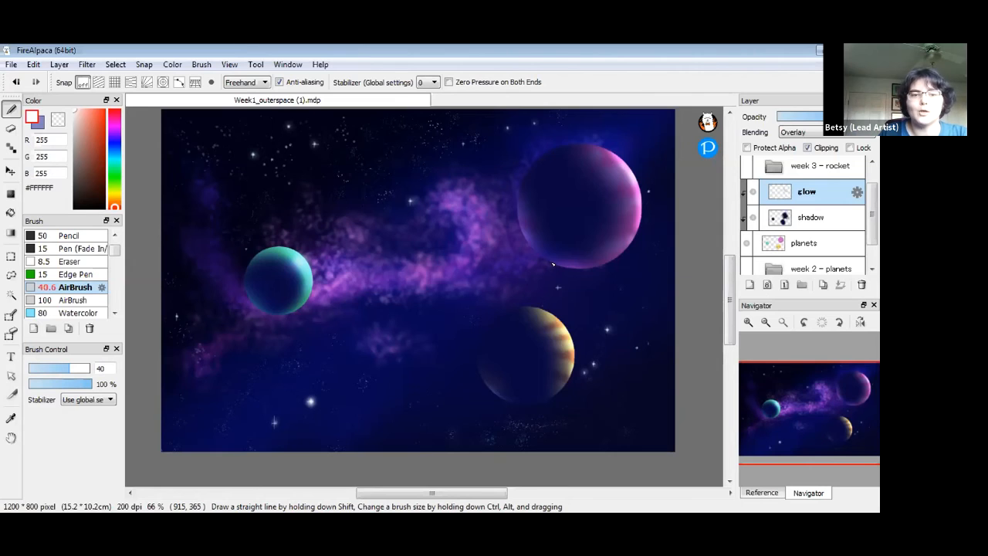
pyautogui.moveTo(728, 311); pyautogui.dragTo(727, 308)
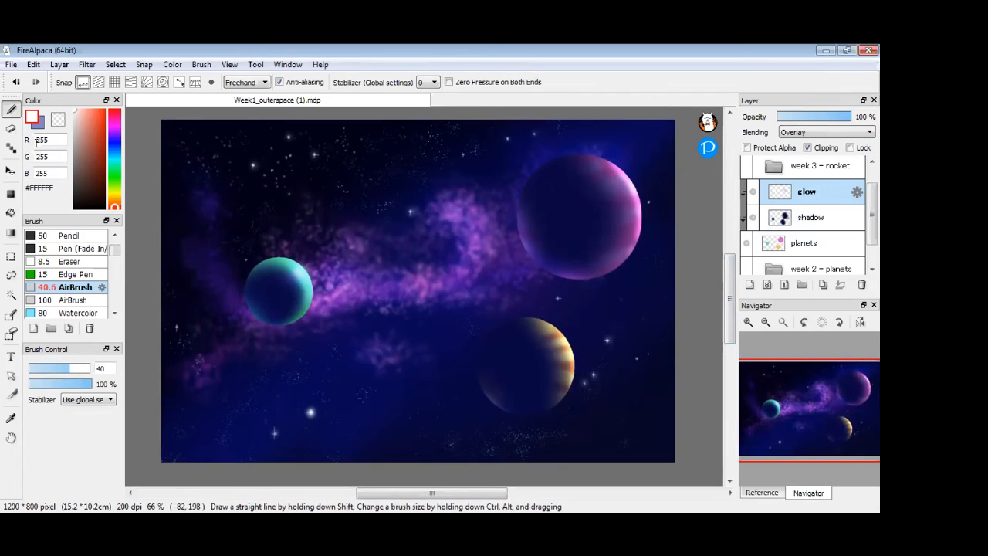
pyautogui.click(56, 121)
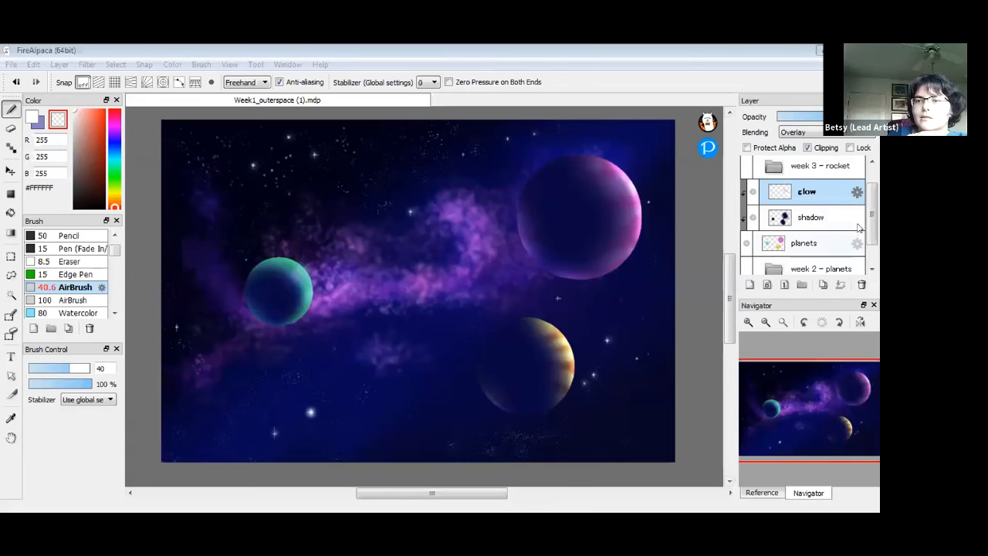
# Select the sky layer in the week 1 - sky folder and open Hue Saturation Brightness
pyautogui.click(870, 249)
pyautogui.moveTo(870, 250)
pyautogui.mouseDown()
pyautogui.moveTo(870, 240)
pyautogui.moveTo(868, 249)
pyautogui.mouseUp()
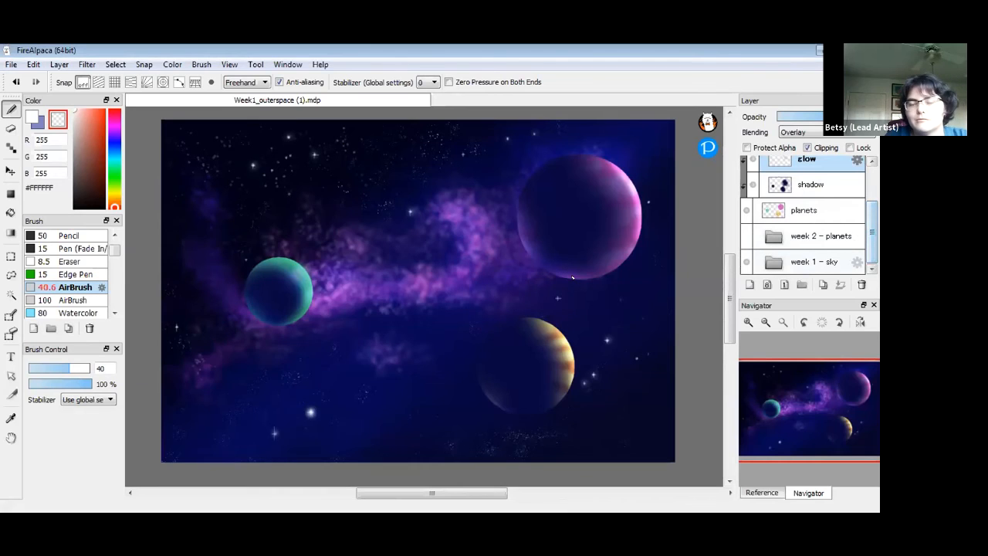
pyautogui.click(771, 264)
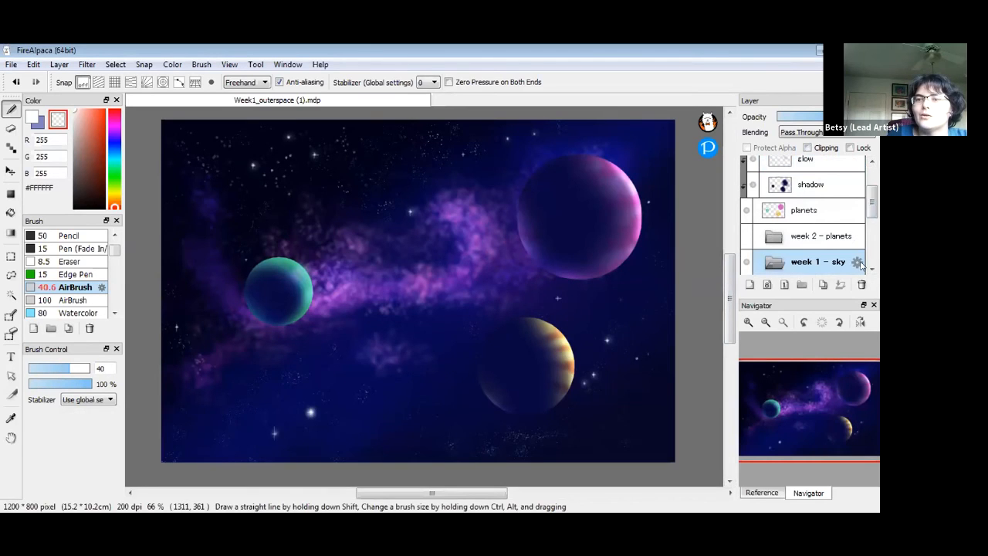
pyautogui.moveTo(870, 205); pyautogui.dragTo(877, 245)
pyautogui.click(871, 269)
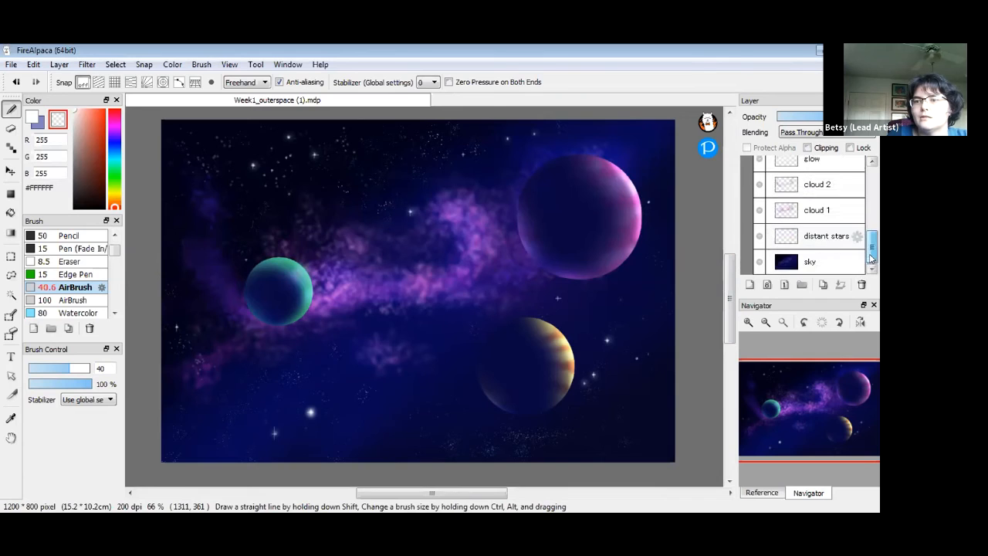
pyautogui.click(818, 263)
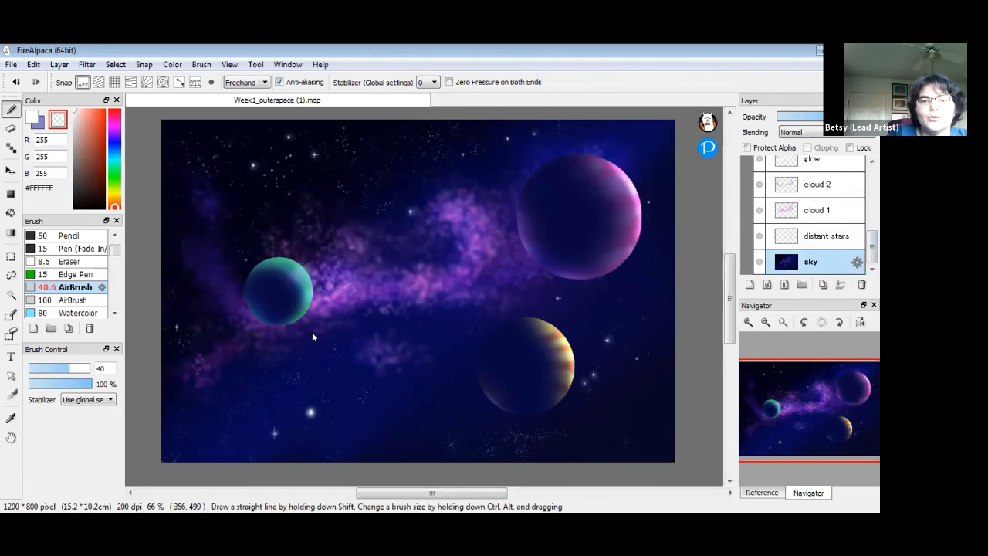
pyautogui.hotkey('ctrl', 'u')
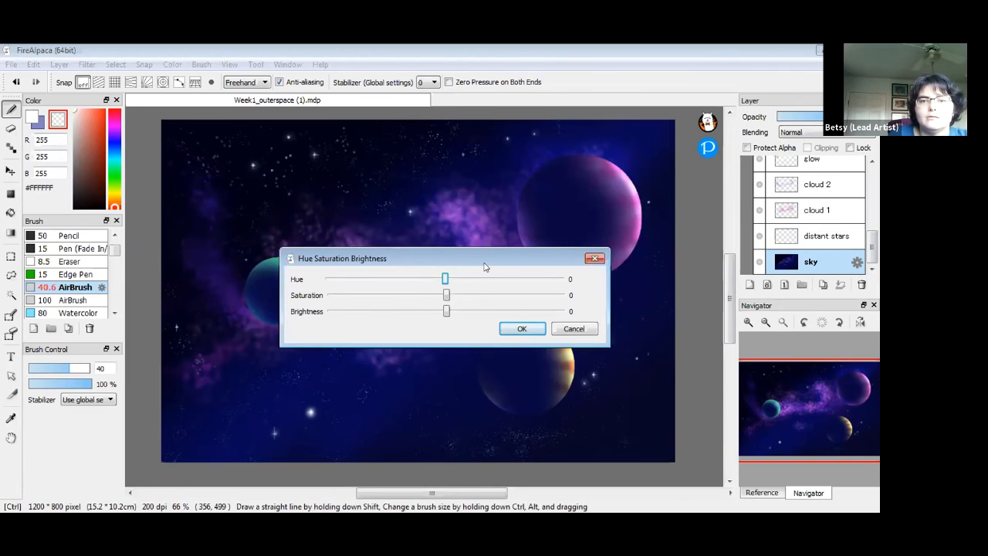
# Test the sky's saturation from maximum to none, settling it near neutral at +1
pyautogui.moveTo(445, 257); pyautogui.dragTo(528, 176)
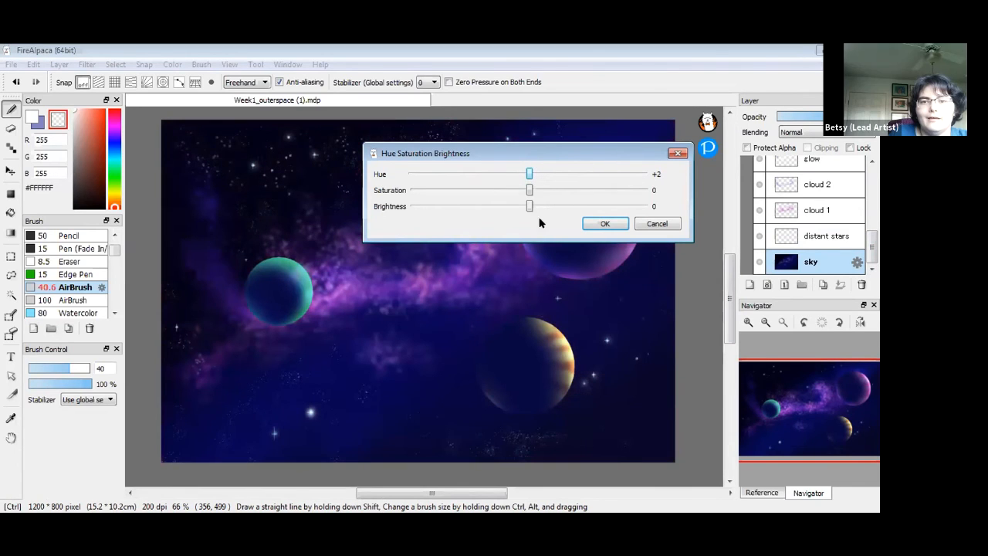
pyautogui.moveTo(529, 193); pyautogui.dragTo(633, 193)
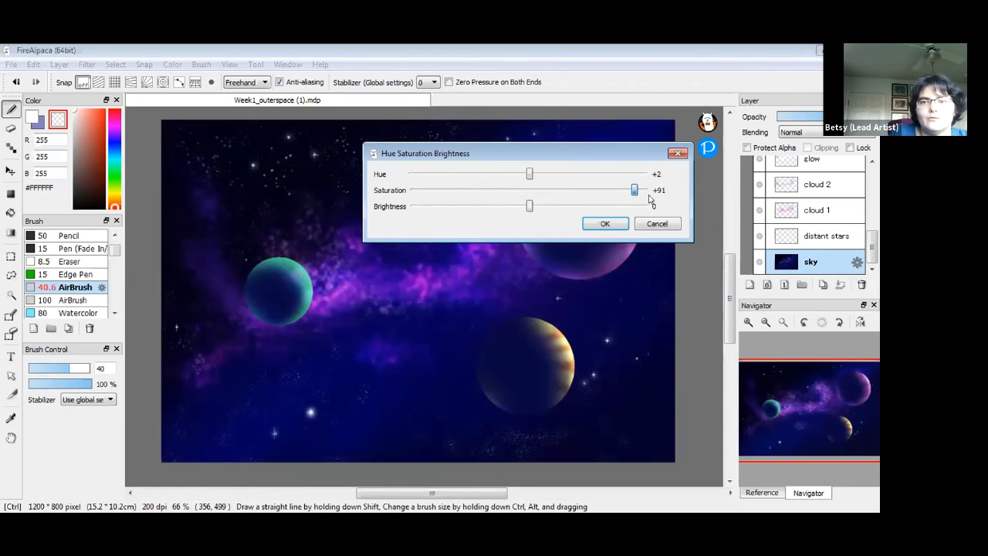
pyautogui.moveTo(634, 190); pyautogui.dragTo(724, 96)
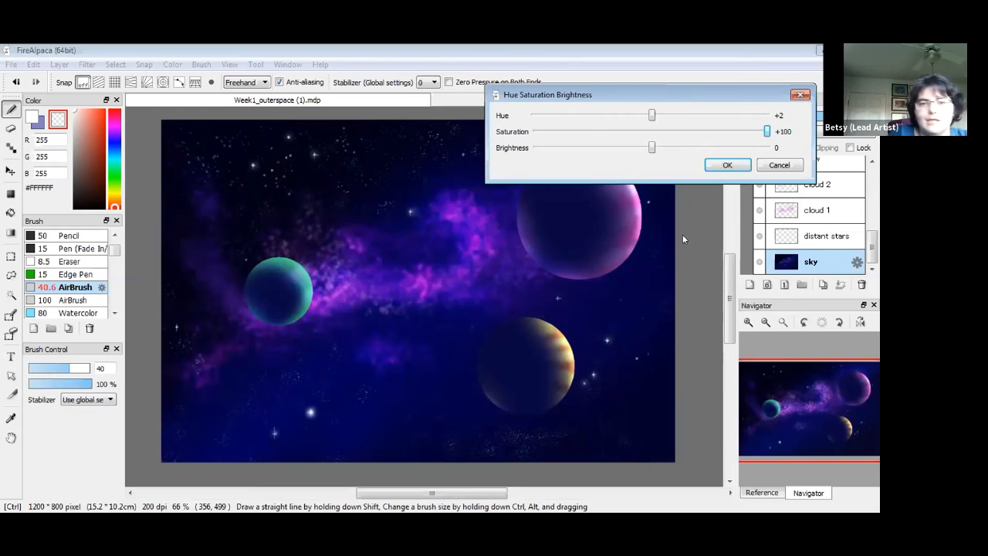
pyautogui.moveTo(766, 132); pyautogui.dragTo(531, 132)
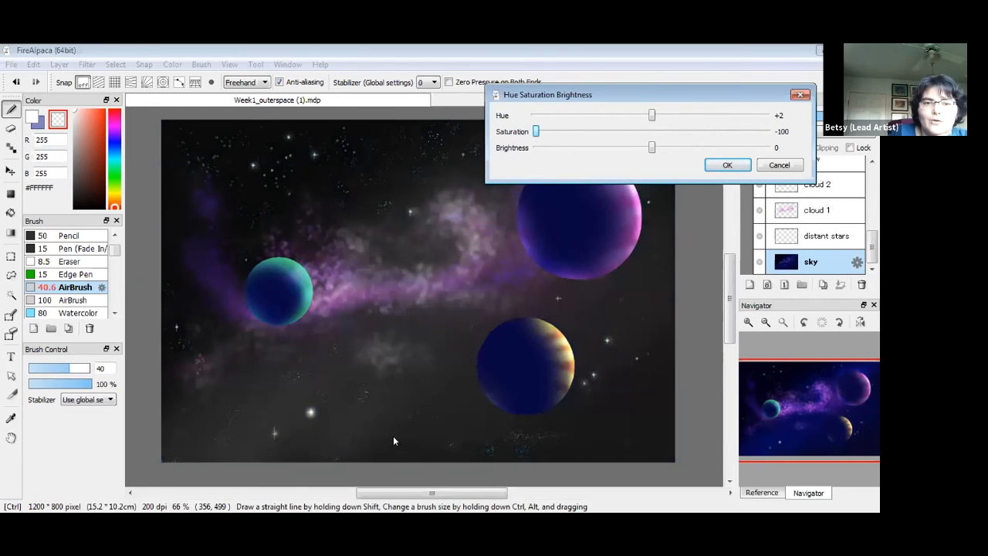
pyautogui.moveTo(536, 132); pyautogui.dragTo(655, 149)
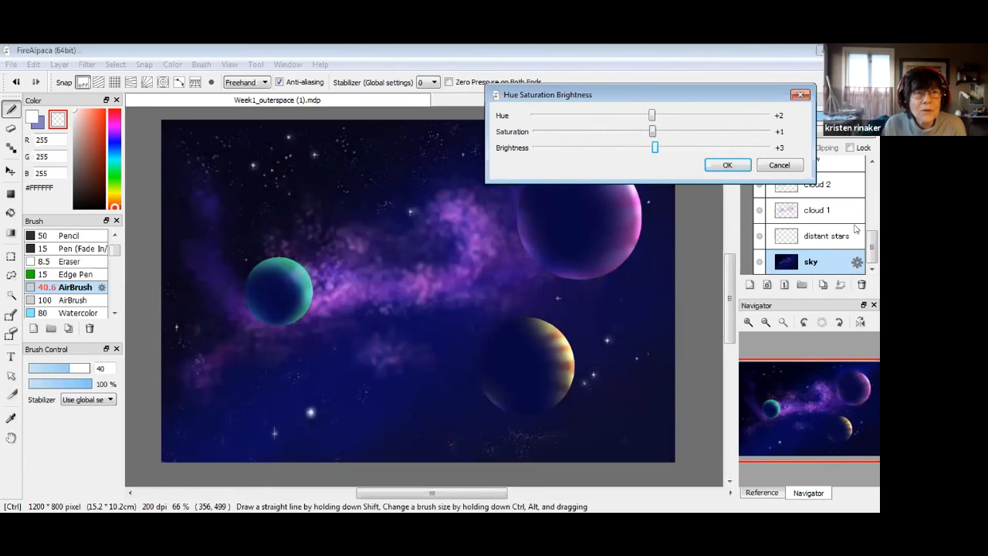
# Cancel the sky's Hue Saturation Brightness adjustment so the sky stays unchanged
pyautogui.click(780, 165)
pyautogui.scroll(5, 871, 162)
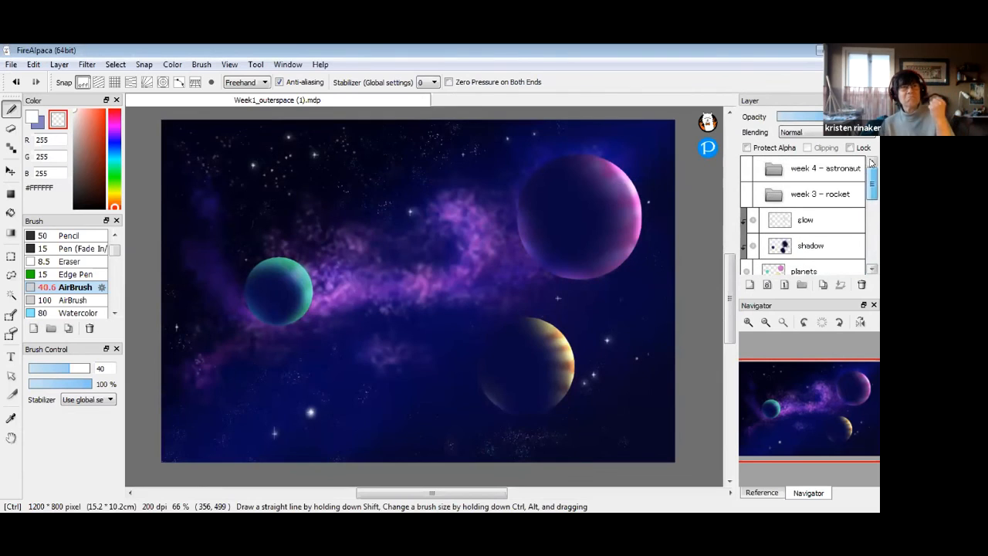
pyautogui.click(831, 247)
pyautogui.scroll(-3, 872, 196)
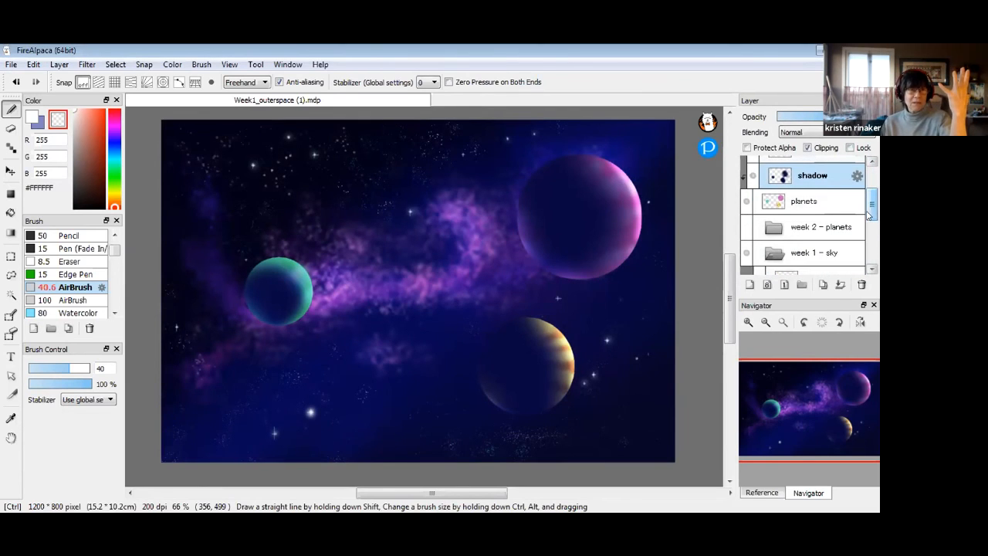
# Preview a hue shift on the planets layer, then cancel it
pyautogui.click(818, 202)
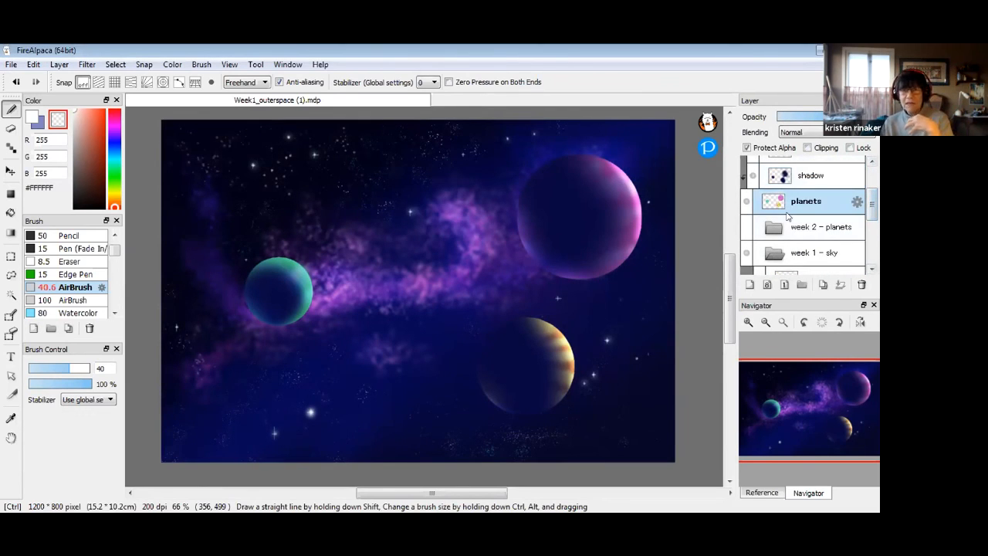
pyautogui.hotkey('ctrl', 'u')
pyautogui.moveTo(650, 115); pyautogui.dragTo(679, 115)
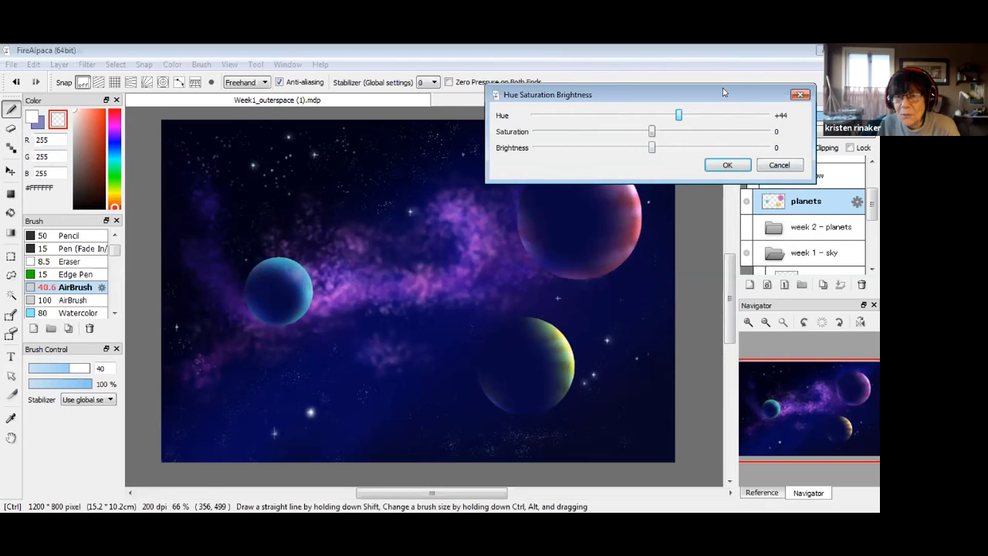
pyautogui.moveTo(724, 91); pyautogui.dragTo(762, 53)
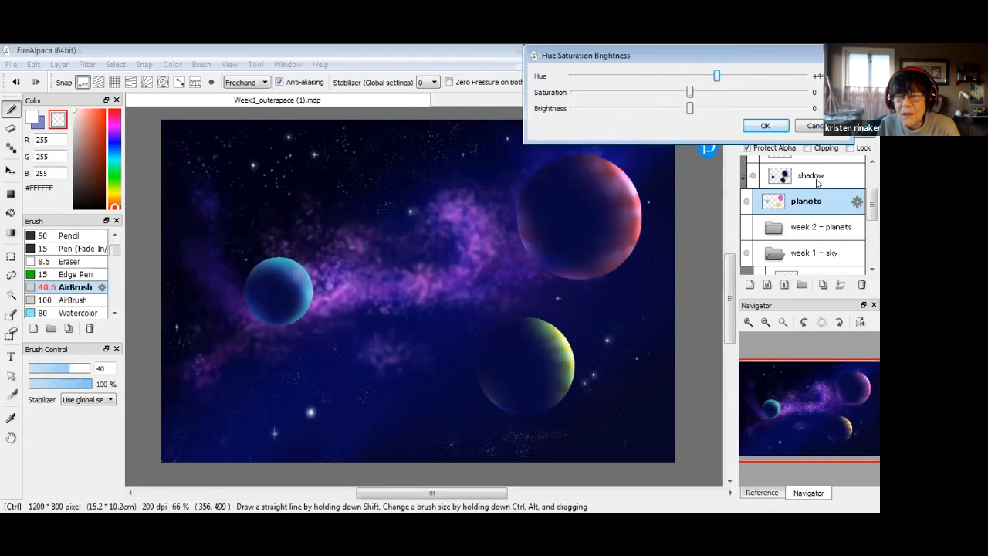
pyautogui.click(825, 126)
pyautogui.moveTo(875, 206)
pyautogui.mouseDown()
pyautogui.moveTo(871, 244)
pyautogui.moveTo(872, 187)
pyautogui.mouseUp()
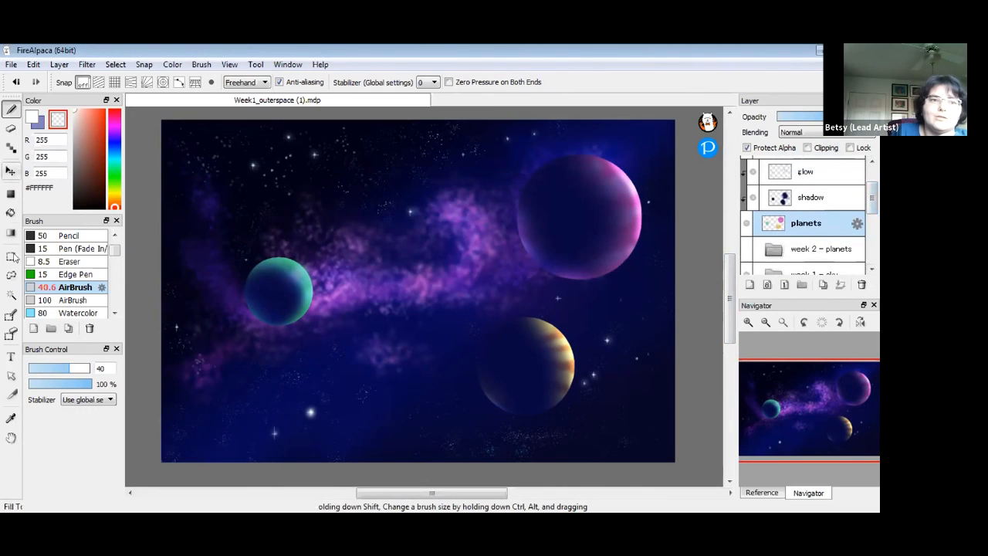
pyautogui.click(11, 275)
pyautogui.moveTo(554, 303)
pyautogui.mouseDown()
pyautogui.moveTo(481, 291)
pyautogui.moveTo(523, 285)
pyautogui.mouseUp()
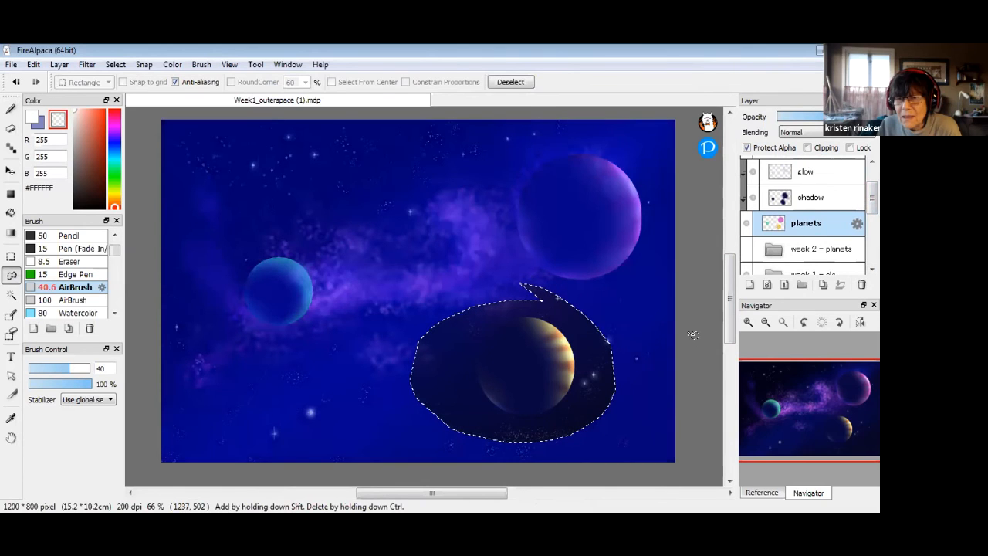
pyautogui.hotkey('ctrl', 'u')
pyautogui.moveTo(687, 77); pyautogui.dragTo(638, 69)
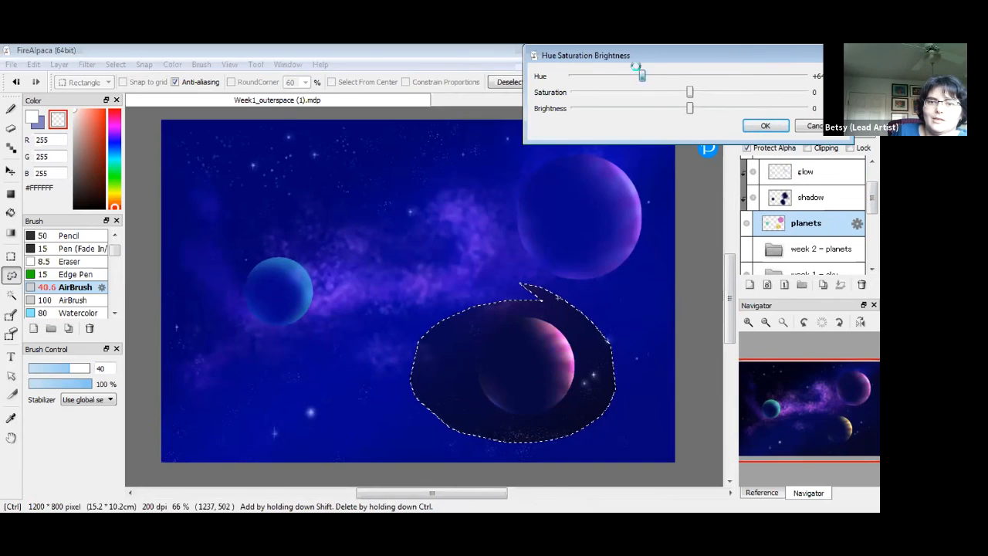
pyautogui.click(763, 126)
pyautogui.hotkey('ctrl', 'd')
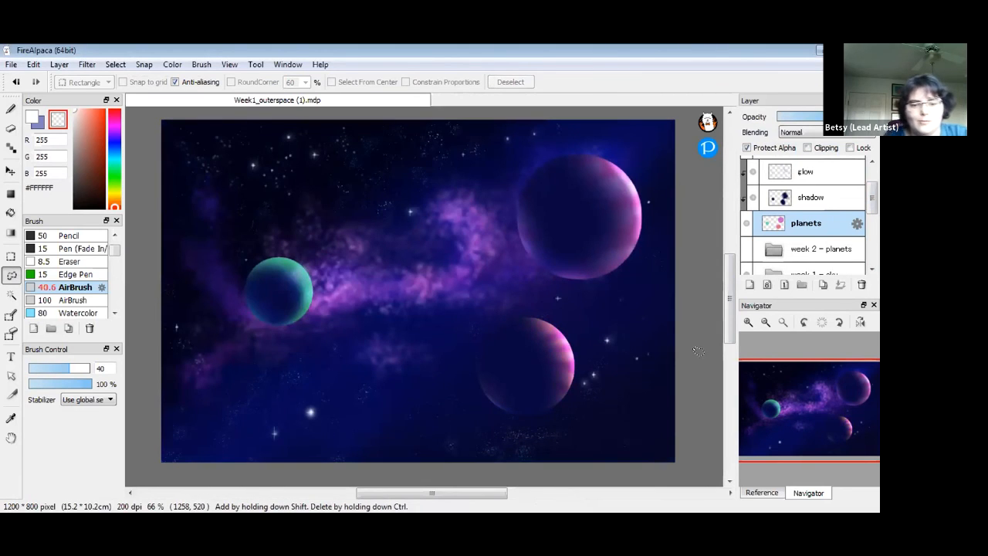
pyautogui.press('ctrl')
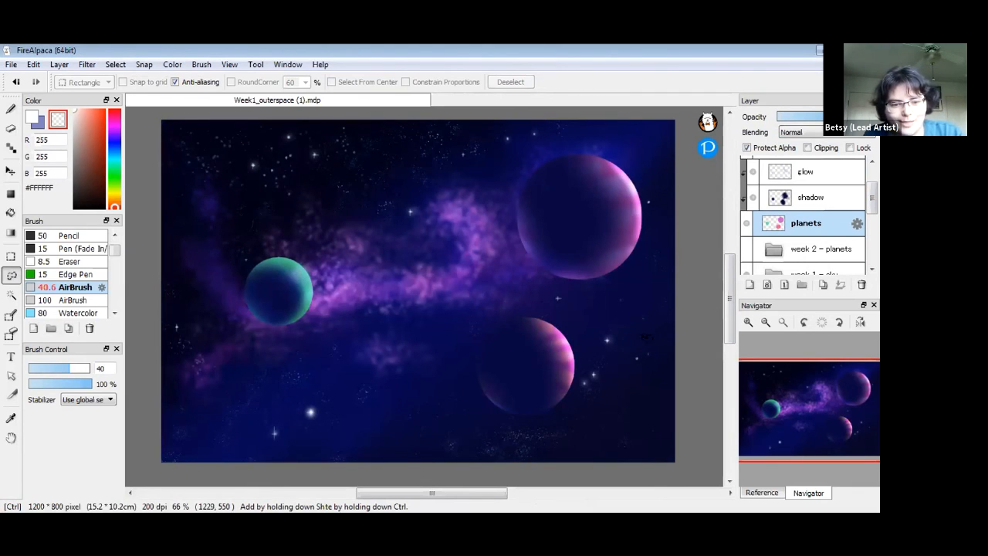
pyautogui.hotkey('ctrl', 'z')
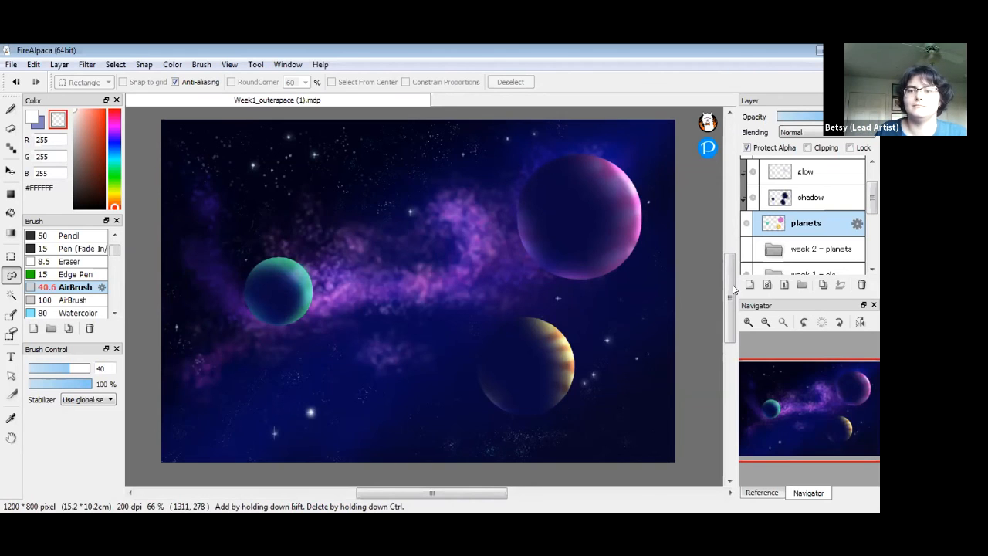
pyautogui.moveTo(732, 297)
pyautogui.mouseDown()
pyautogui.moveTo(735, 318)
pyautogui.moveTo(737, 283)
pyautogui.moveTo(739, 295)
pyautogui.mouseUp()
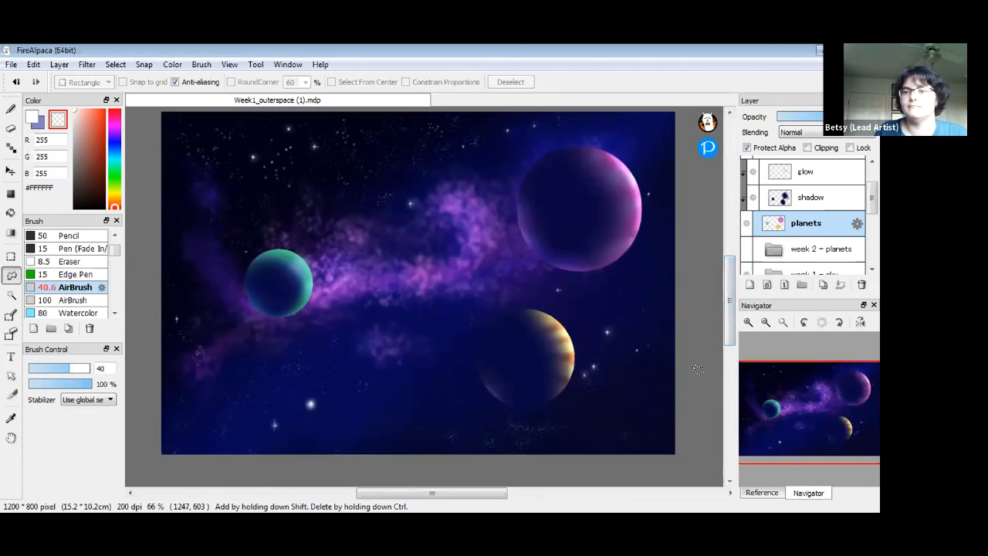
pyautogui.scroll(2, 847, 232)
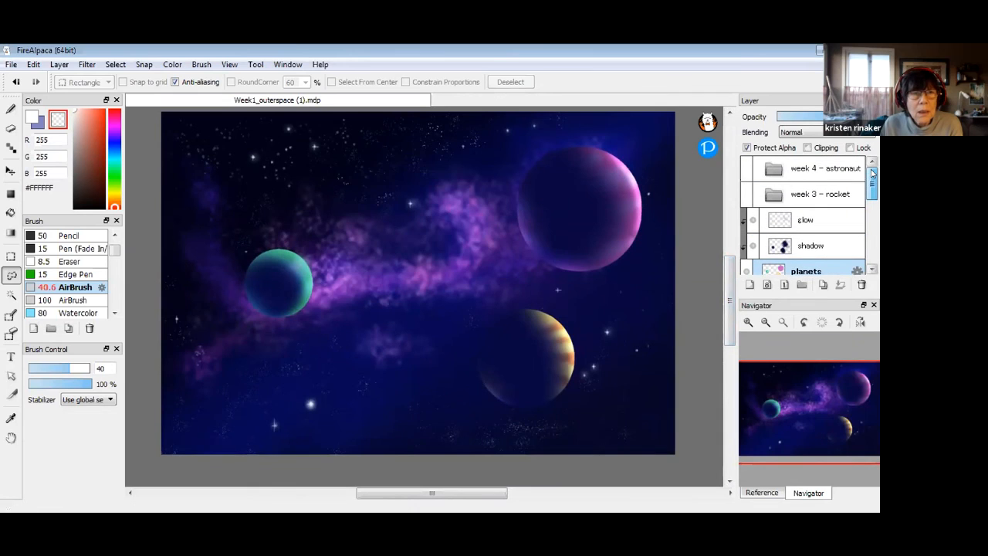
pyautogui.moveTo(874, 189)
pyautogui.mouseDown()
pyautogui.moveTo(876, 210)
pyautogui.moveTo(876, 199)
pyautogui.mouseUp()
pyautogui.moveTo(784, 345)
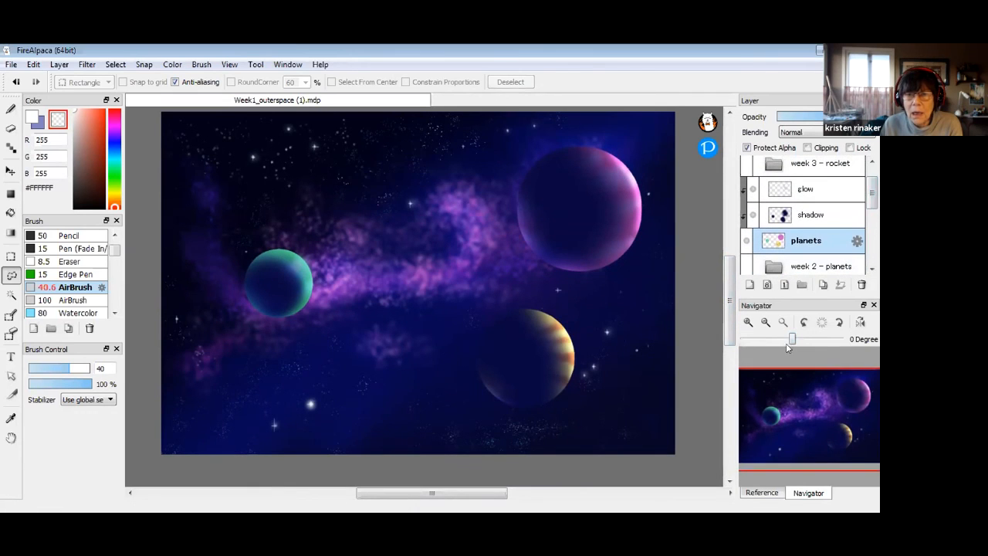
pyautogui.scroll(-2, 870, 266)
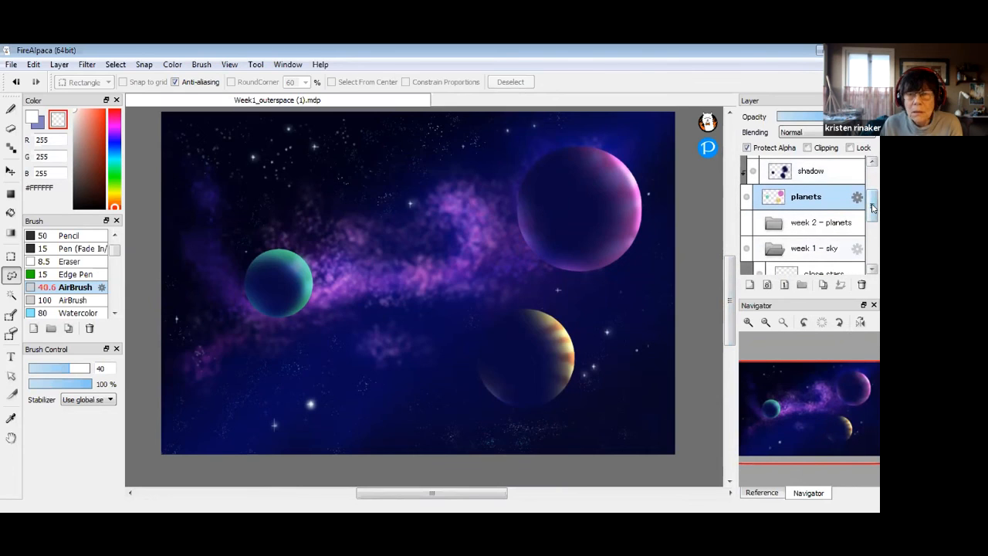
pyautogui.moveTo(873, 207); pyautogui.dragTo(872, 193)
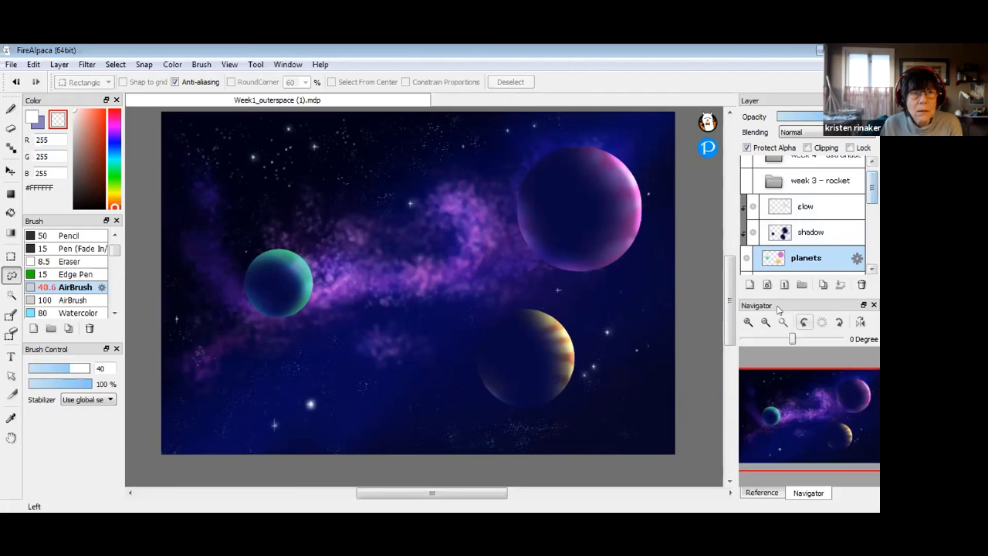
# Add a new layer folder and rename it 'planets week 2'
pyautogui.click(802, 284)
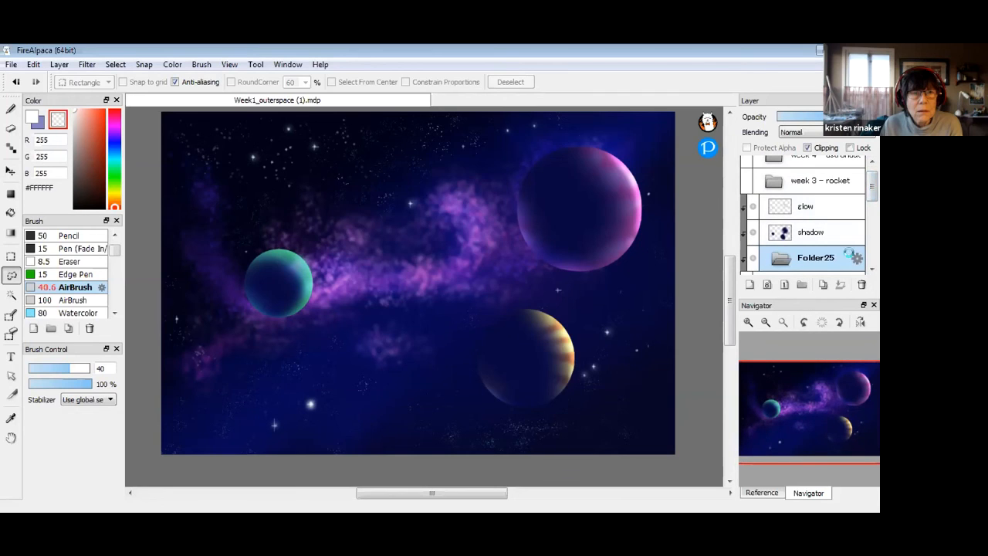
pyautogui.click(855, 258)
pyautogui.write('pl')
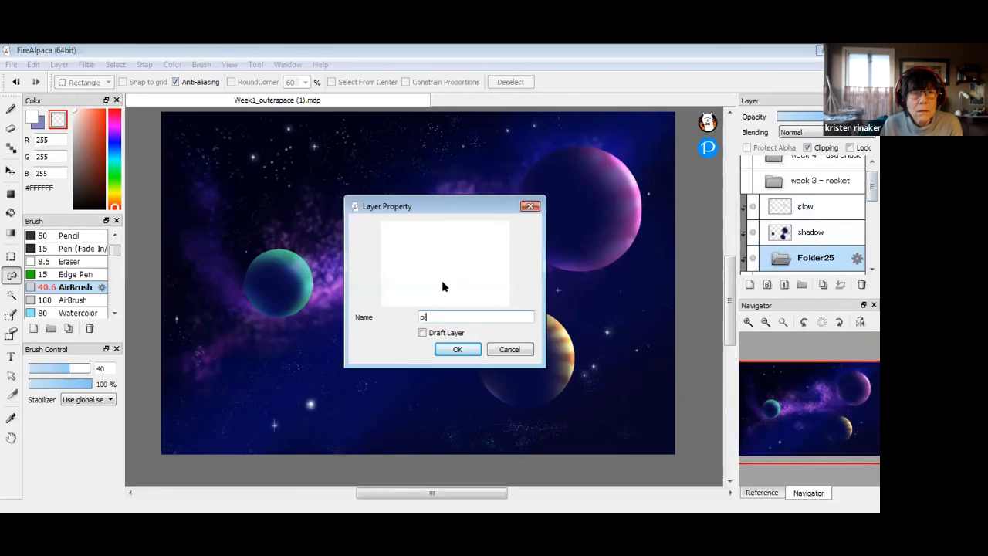
pyautogui.write('anets')
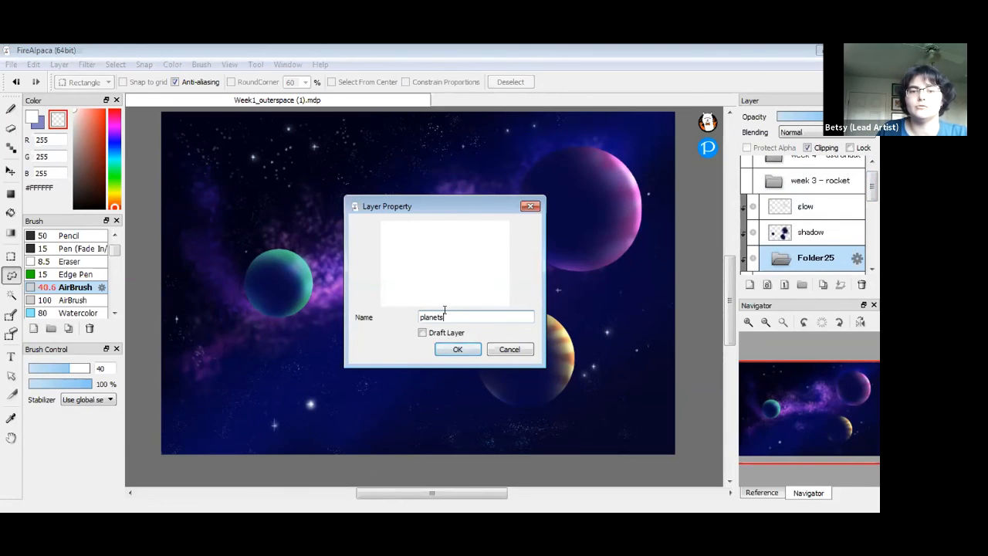
pyautogui.write('week 2')
pyautogui.press('Return')
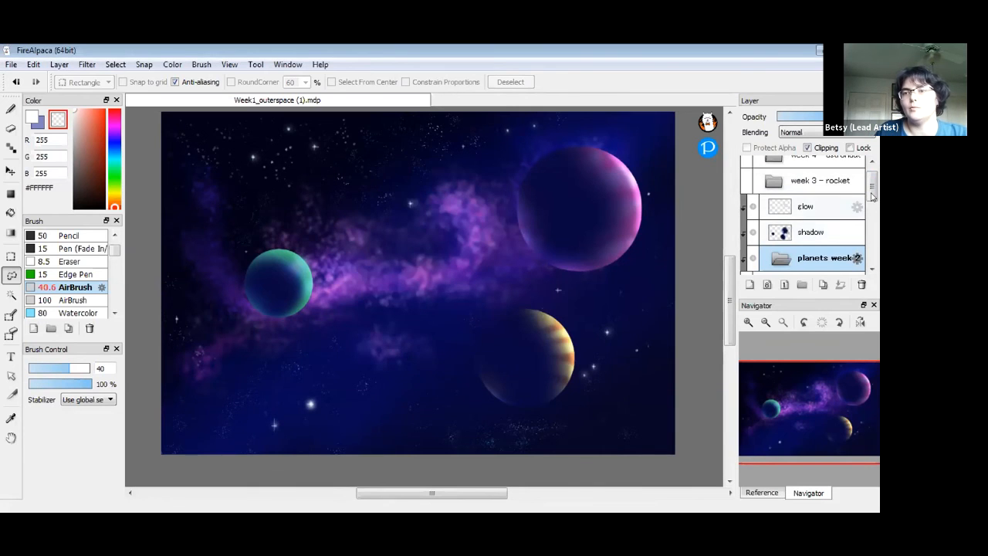
pyautogui.scroll(-2, 805, 236)
# Move the planets and glow layers into planets week 2 and collapse both folders
pyautogui.moveTo(804, 236)
pyautogui.mouseDown()
pyautogui.moveTo(807, 199)
pyautogui.moveTo(810, 220)
pyautogui.mouseUp()
pyautogui.moveTo(814, 166); pyautogui.dragTo(810, 193)
pyautogui.click(783, 164)
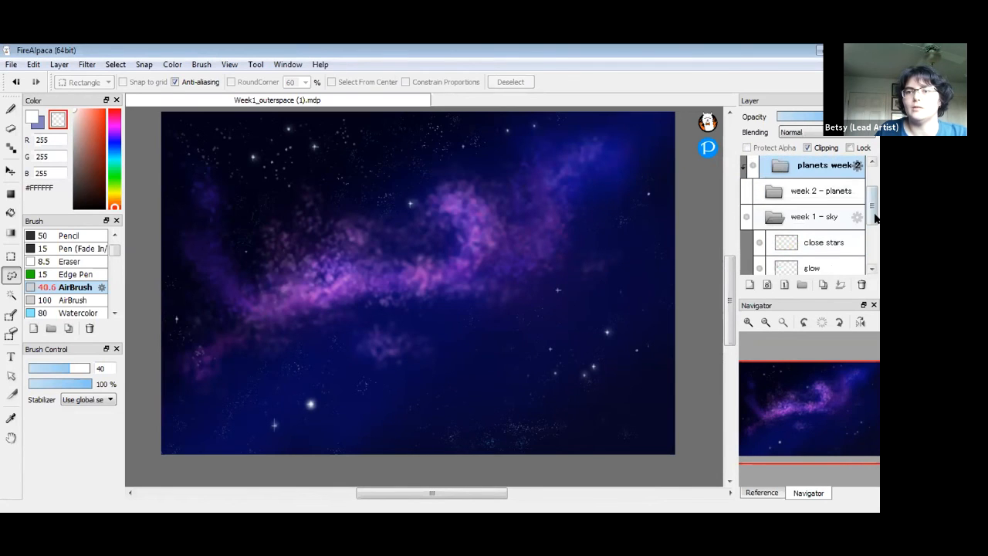
pyautogui.click(775, 217)
pyautogui.moveTo(873, 229); pyautogui.dragTo(875, 219)
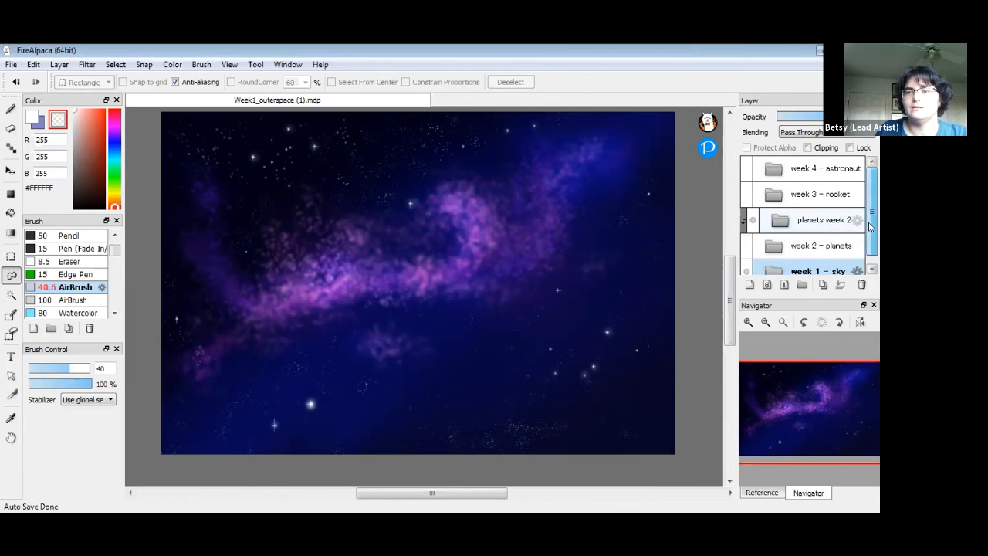
# Turn off Clipping for the planets week 2 folder and collapse it again
pyautogui.click(787, 222)
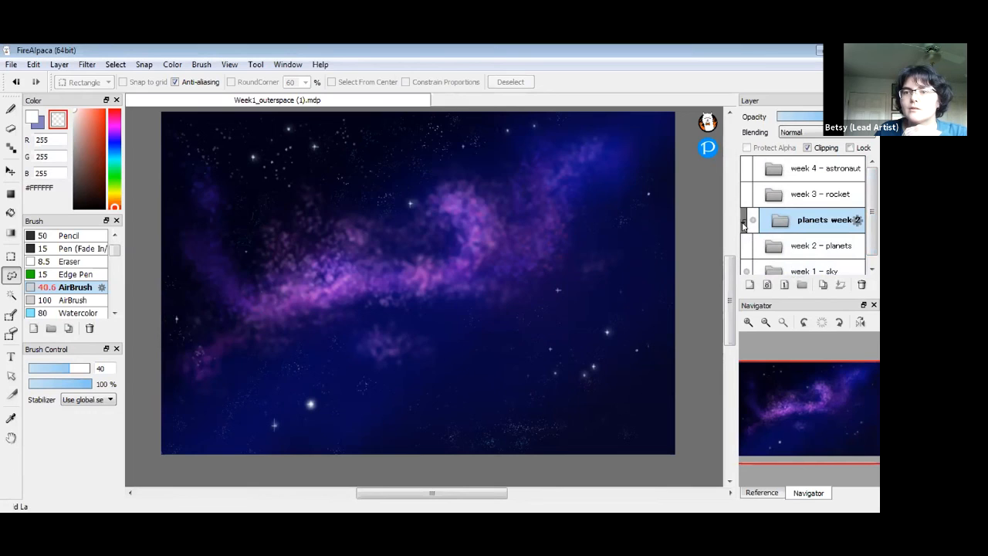
pyautogui.click(743, 223)
pyautogui.moveTo(871, 206); pyautogui.dragTo(778, 160)
pyautogui.click(808, 147)
pyautogui.click(775, 179)
pyautogui.moveTo(869, 230)
pyautogui.mouseDown()
pyautogui.moveTo(872, 223)
pyautogui.moveTo(872, 234)
pyautogui.mouseUp()
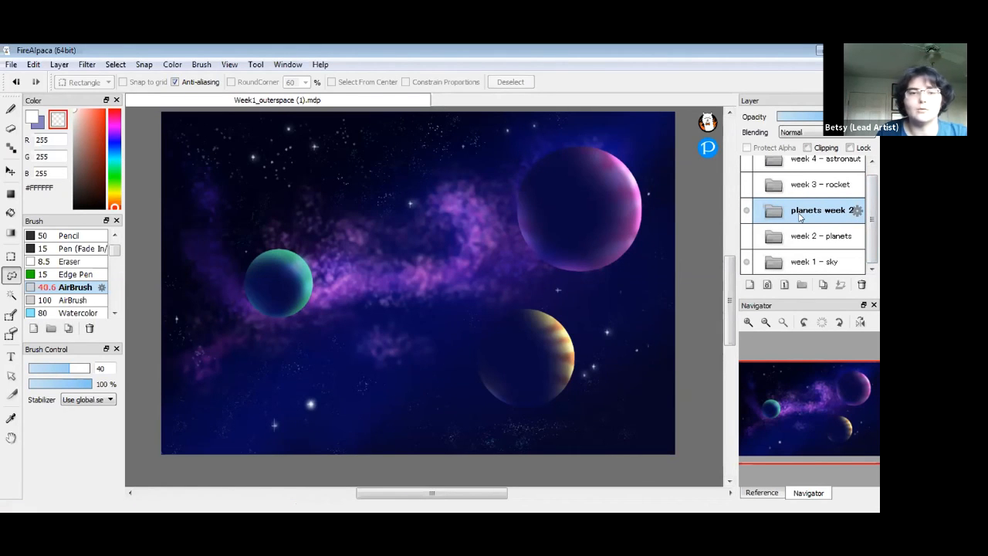
# With the Particle brush at 150, add empty Layer26 above glow inside planets week 2
pyautogui.moveTo(115, 254)
pyautogui.mouseDown()
pyautogui.moveTo(113, 294)
pyautogui.moveTo(115, 241)
pyautogui.mouseUp()
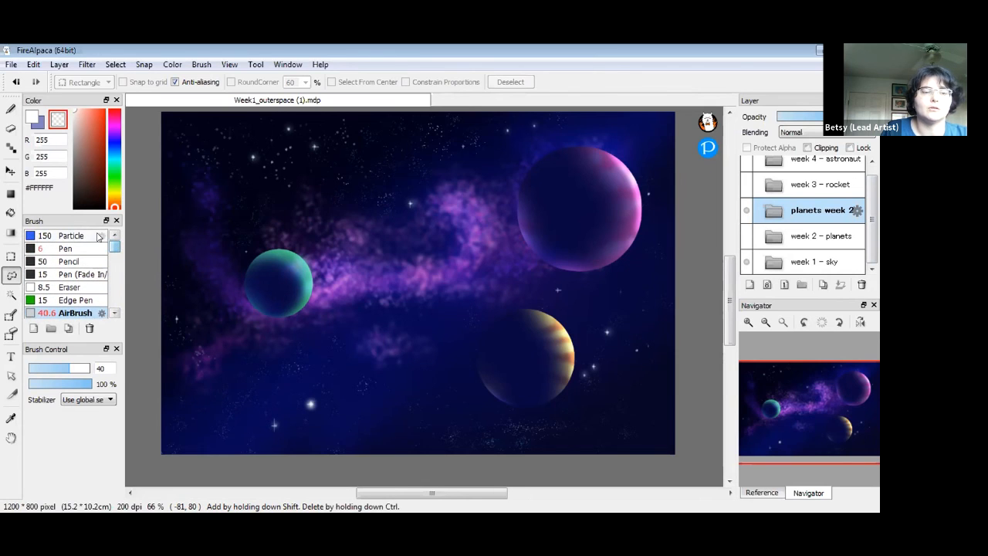
pyautogui.doubleClick(98, 236)
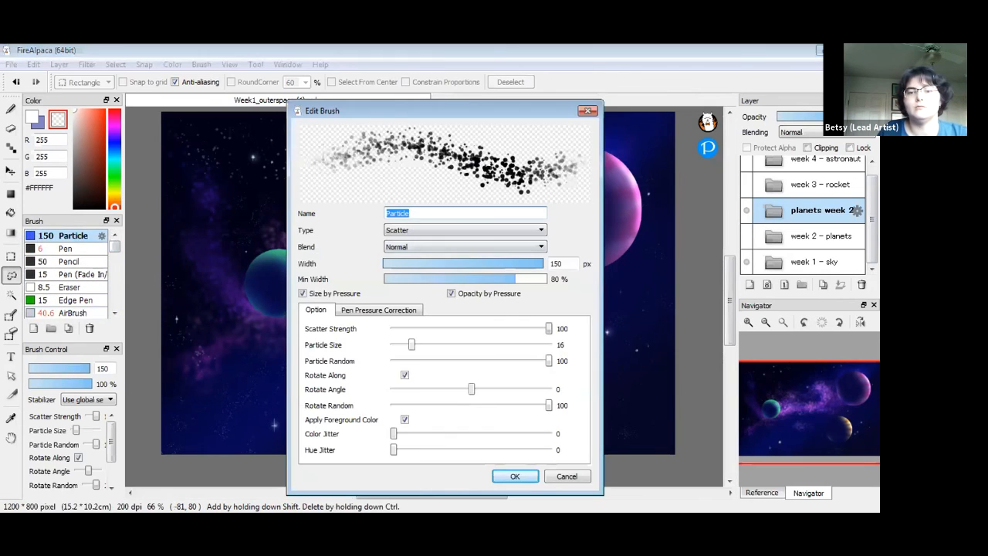
pyautogui.click(514, 476)
pyautogui.click(773, 210)
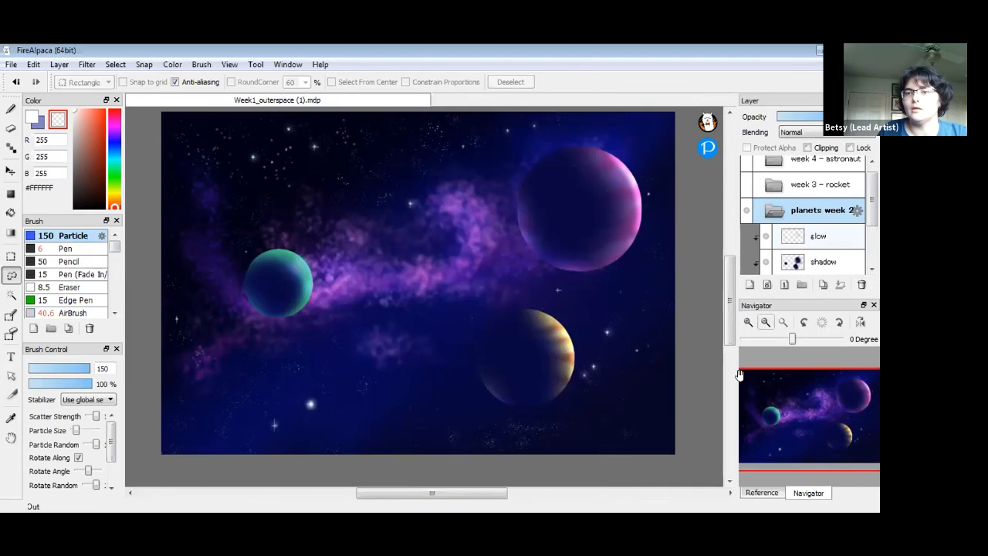
pyautogui.click(818, 236)
pyautogui.click(748, 285)
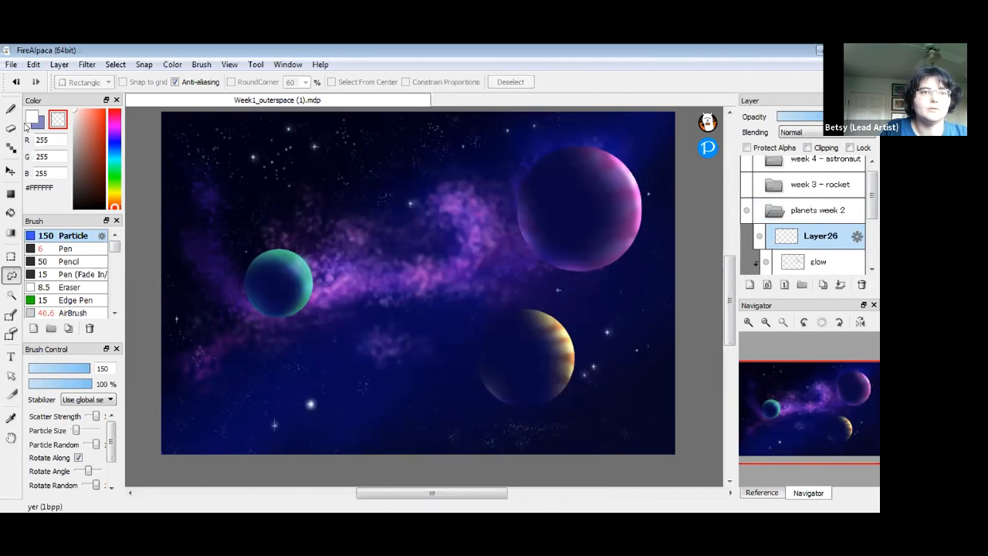
# Scatter sampled purple particles over the teal planet and apply a Gaussian Blur
pyautogui.rightClick(333, 288)
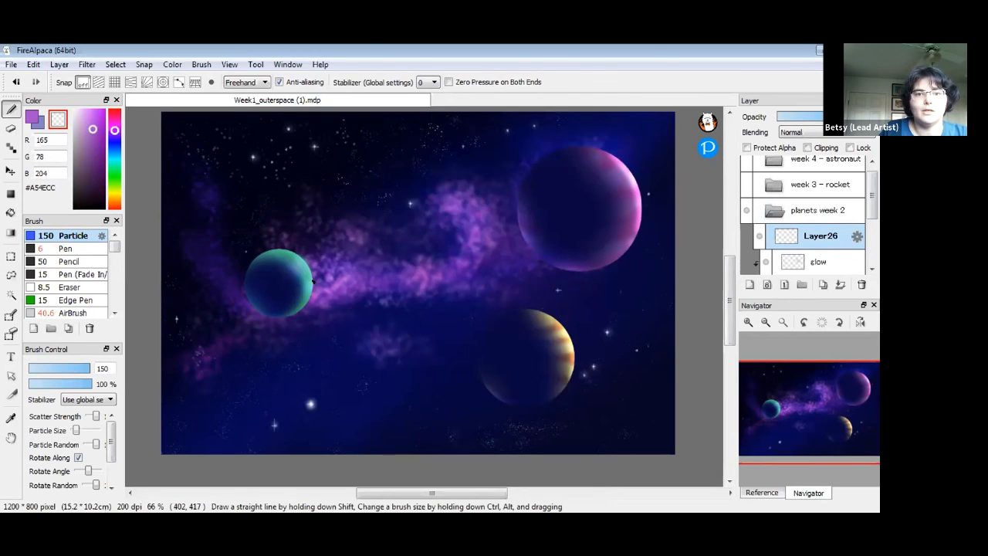
pyautogui.click(33, 117)
pyautogui.moveTo(300, 296); pyautogui.dragTo(344, 284)
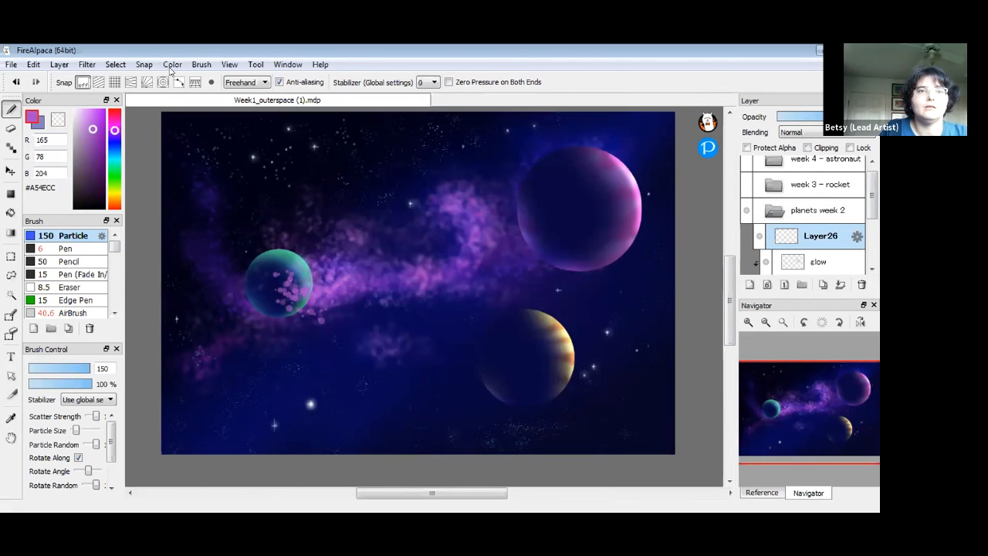
pyautogui.click(85, 66)
pyautogui.click(129, 185)
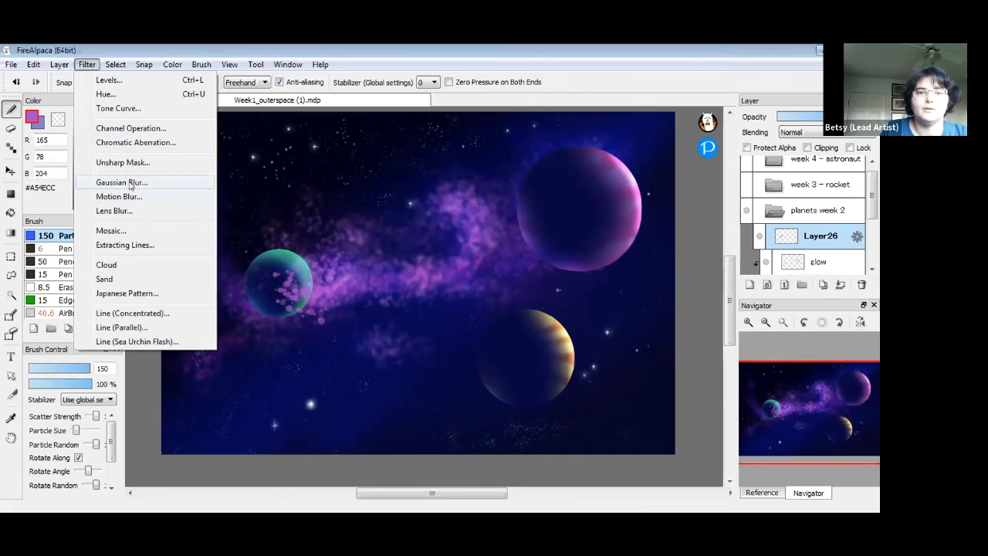
pyautogui.click(491, 318)
# Move glow above Layer26, then set near-white and Particle brush size 16.7
pyautogui.moveTo(826, 267); pyautogui.dragTo(819, 237)
pyautogui.click(820, 237)
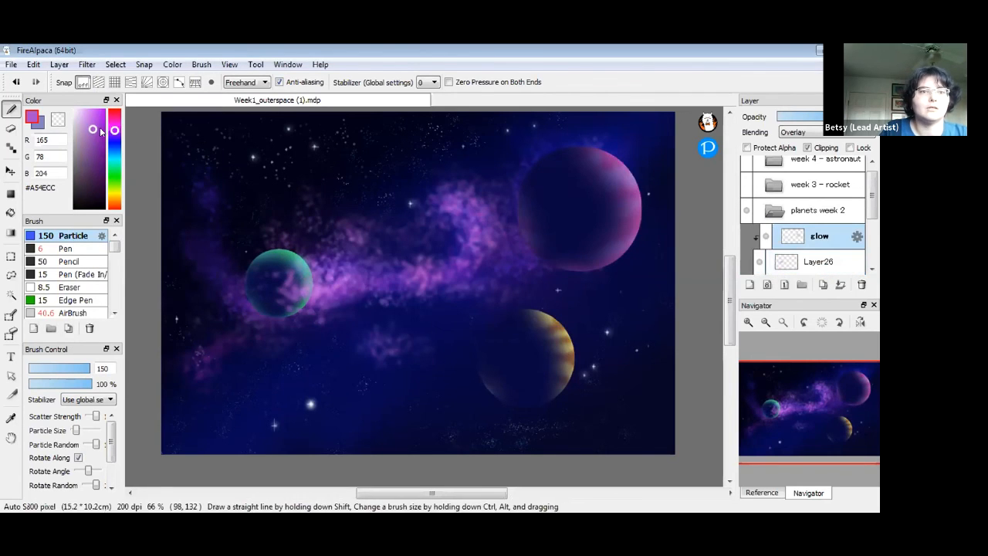
pyautogui.moveTo(81, 118); pyautogui.dragTo(68, 107)
pyautogui.moveTo(89, 368); pyautogui.dragTo(51, 368)
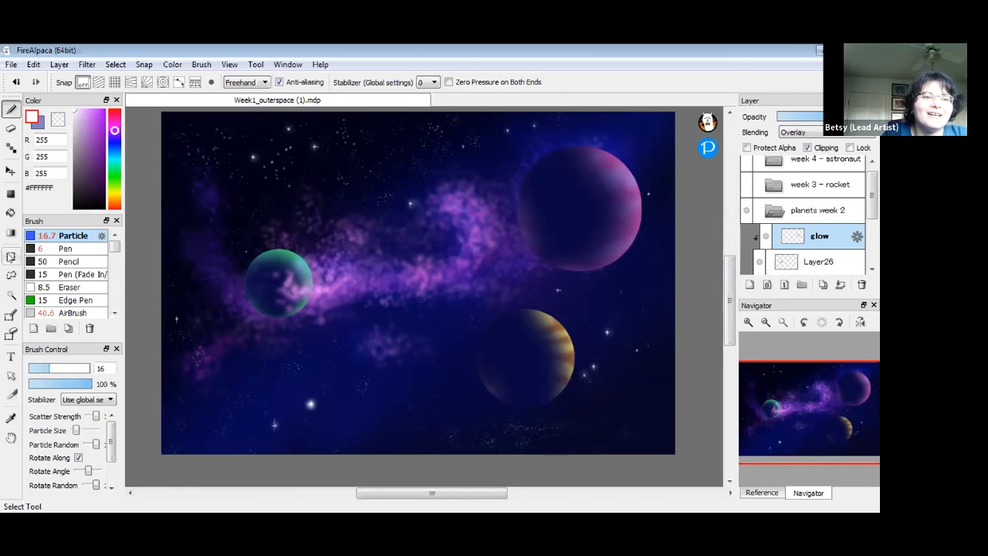
pyautogui.click(11, 257)
pyautogui.click(11, 109)
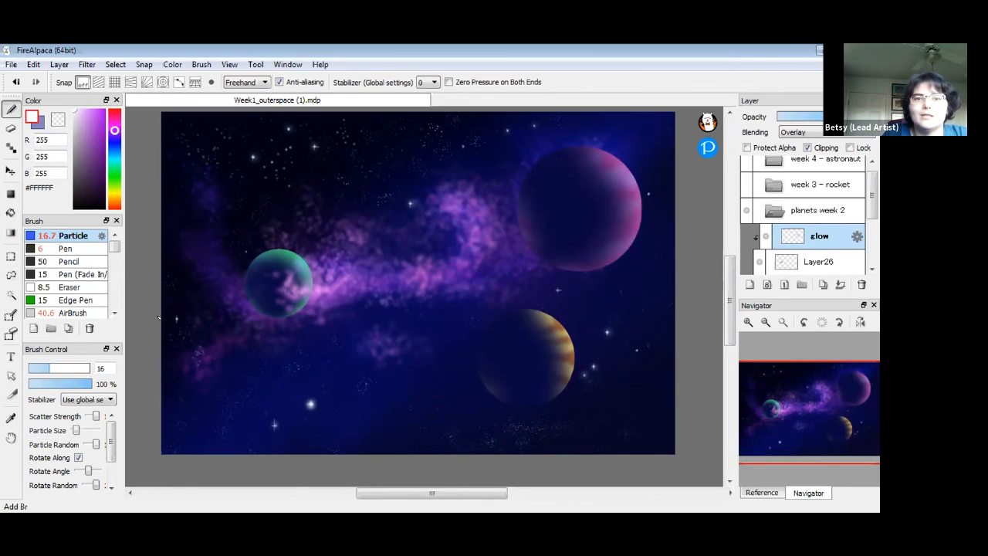
pyautogui.moveTo(728, 302); pyautogui.dragTo(726, 308)
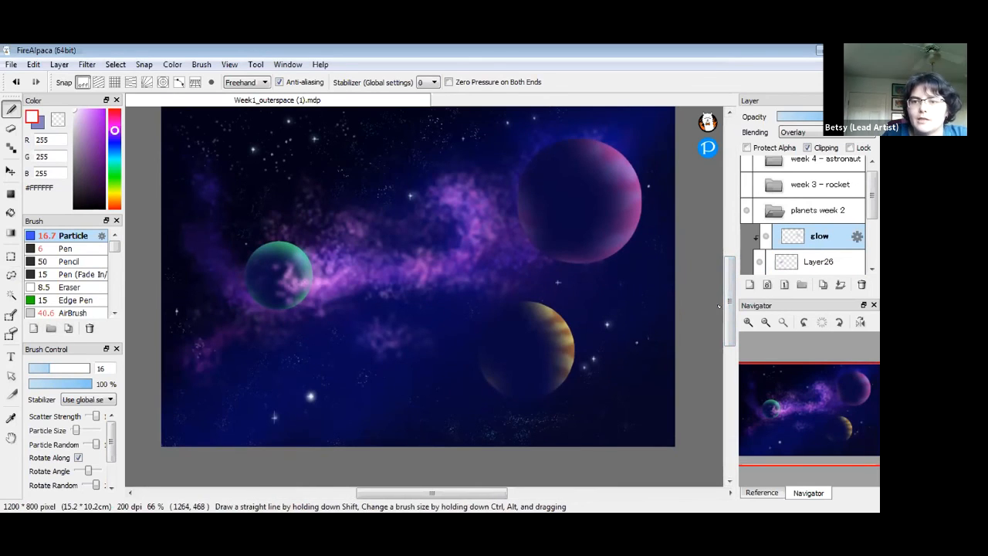
pyautogui.moveTo(732, 299)
pyautogui.mouseDown()
pyautogui.moveTo(732, 310)
pyautogui.moveTo(734, 295)
pyautogui.mouseUp()
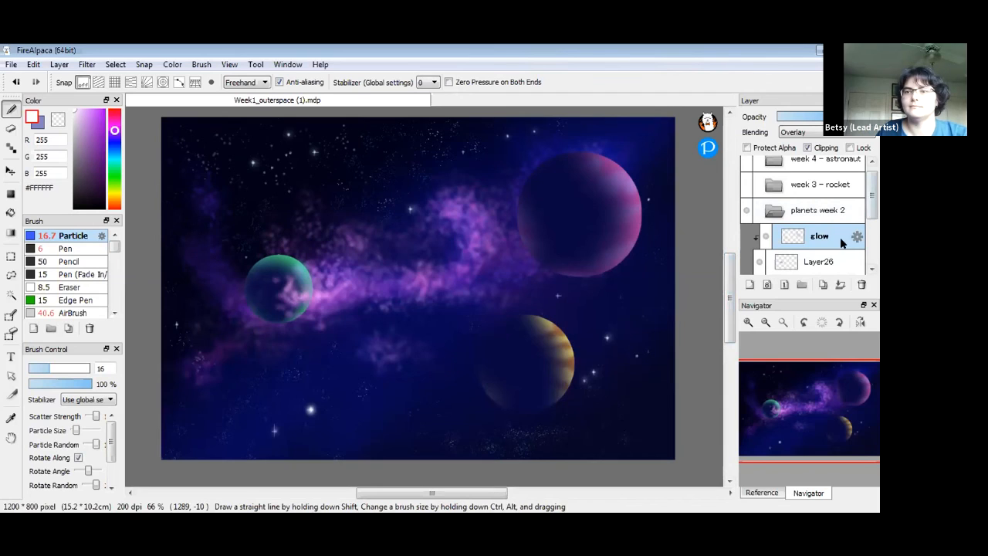
pyautogui.click(839, 261)
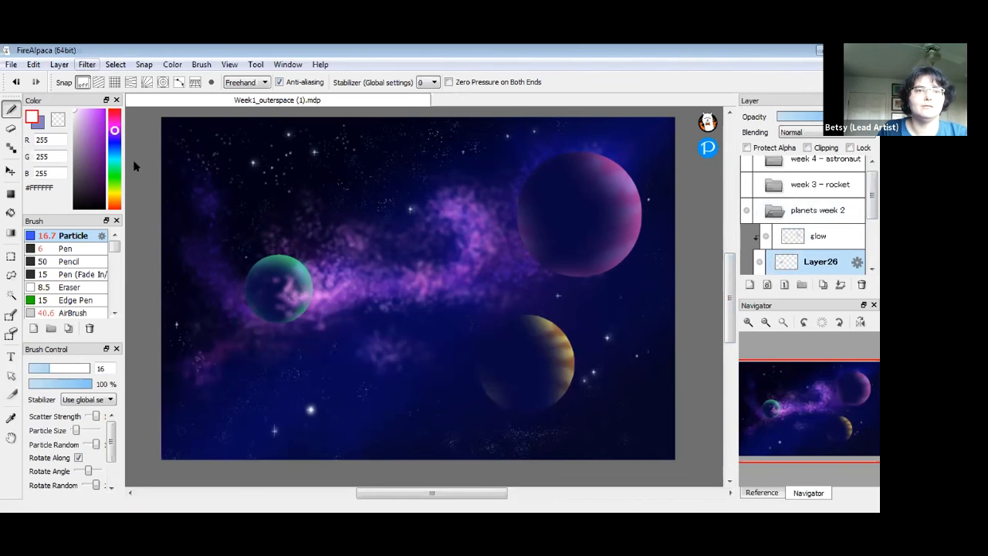
# Blur Layer26's purple particles more strongly with Gaussian Blur 5.13
pyautogui.click(87, 64)
pyautogui.click(122, 183)
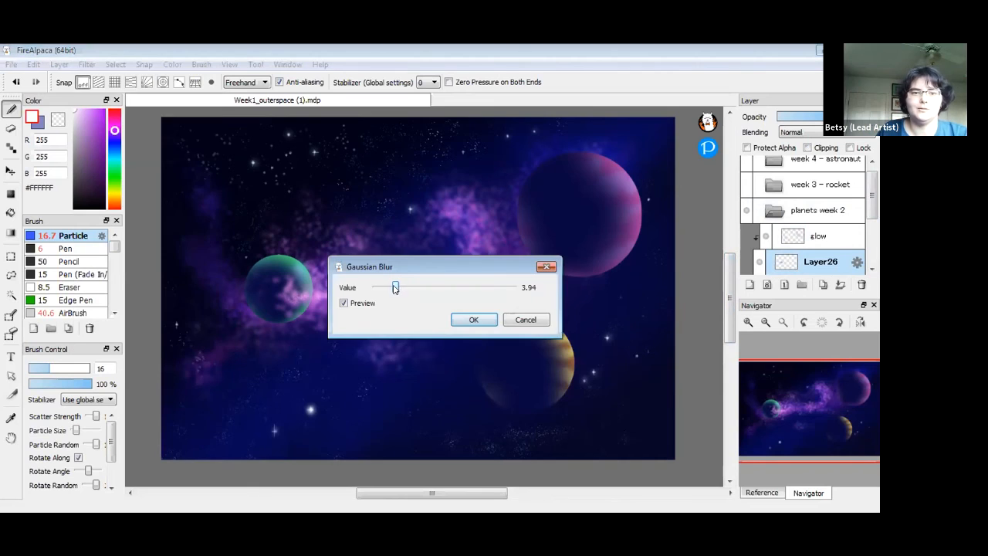
pyautogui.moveTo(396, 287); pyautogui.dragTo(403, 290)
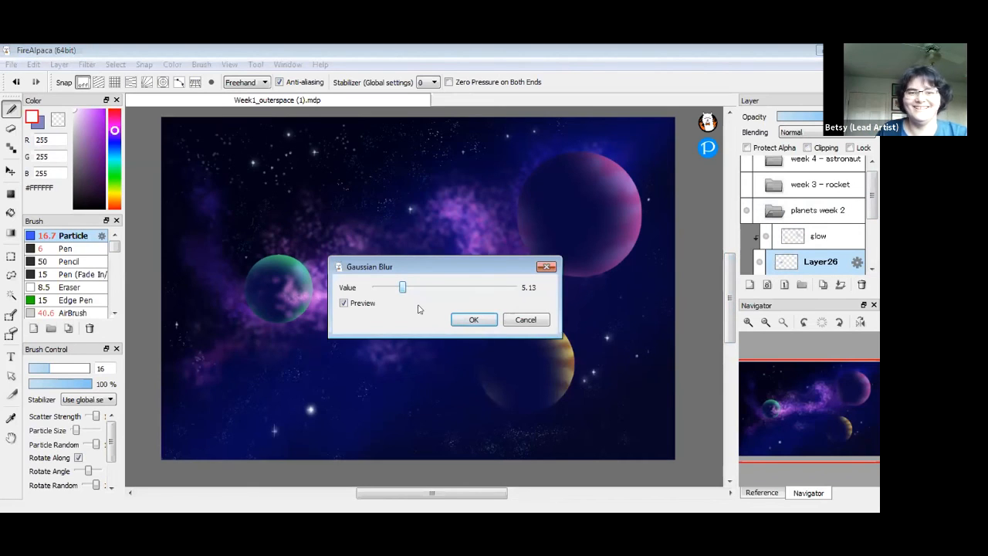
pyautogui.click(477, 321)
# On the glow layer, Gaussian-blur a lassoed area around the green planet at 5.13, then deselect
pyautogui.click(838, 236)
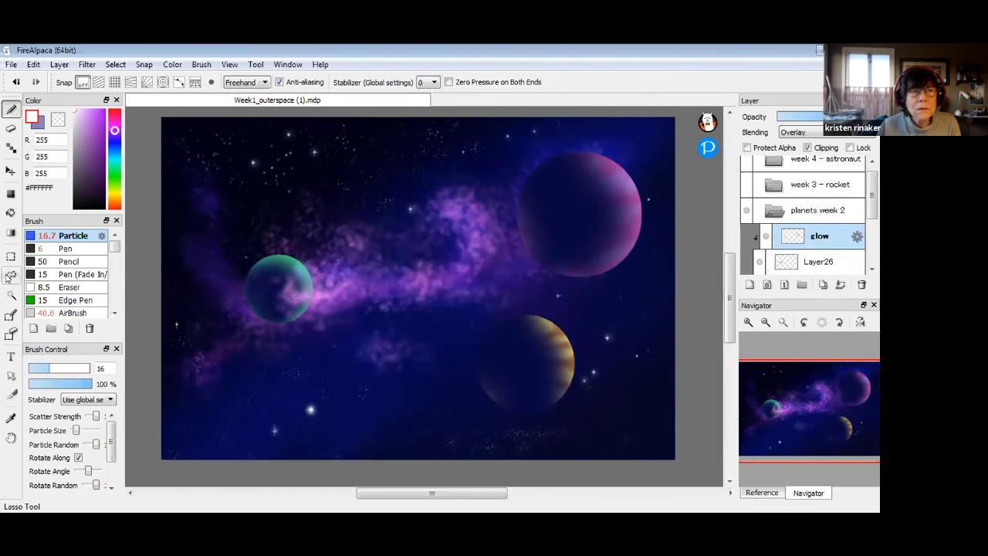
pyautogui.moveTo(271, 237)
pyautogui.mouseDown()
pyautogui.moveTo(286, 229)
pyautogui.moveTo(274, 234)
pyautogui.mouseUp()
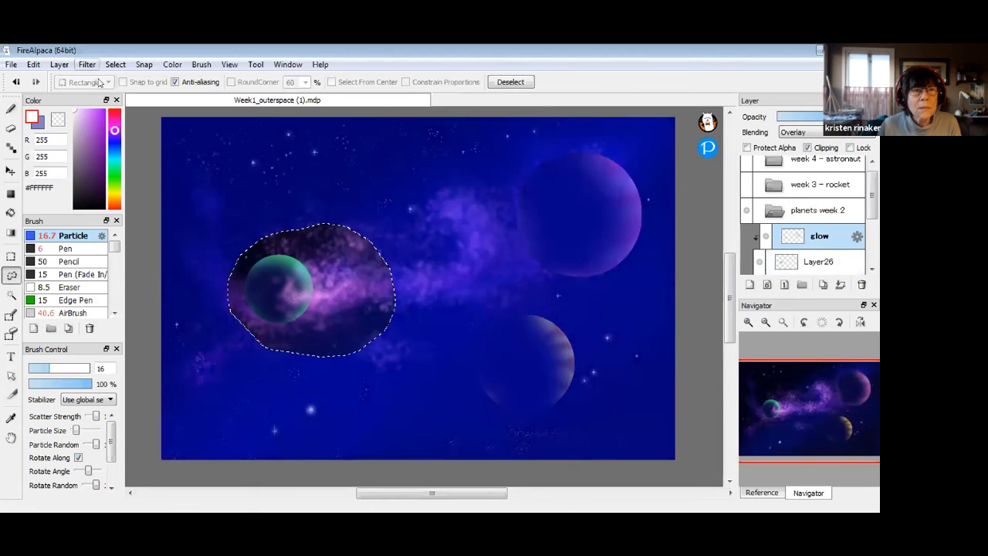
pyautogui.click(86, 64)
pyautogui.click(136, 184)
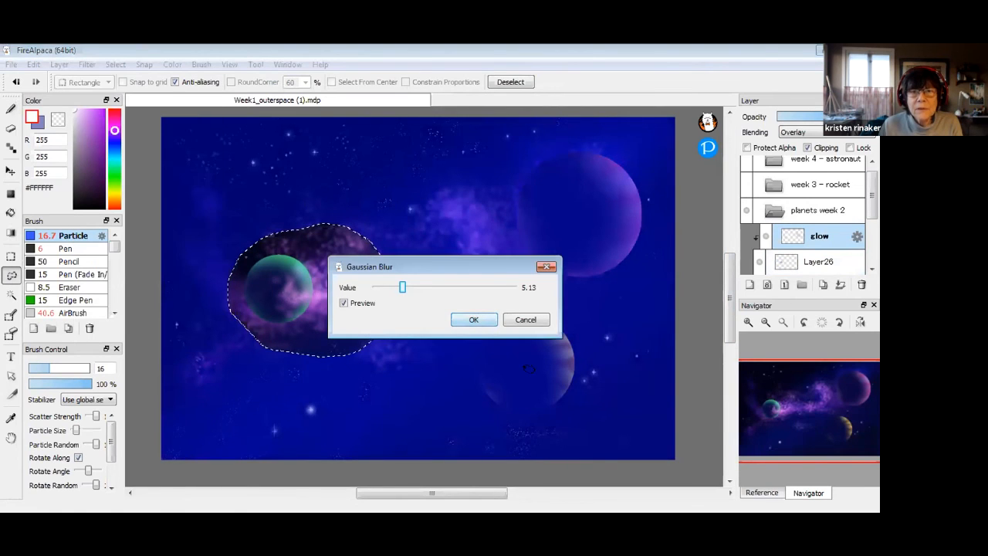
pyautogui.click(473, 320)
pyautogui.hotkey('ctrl', 'd')
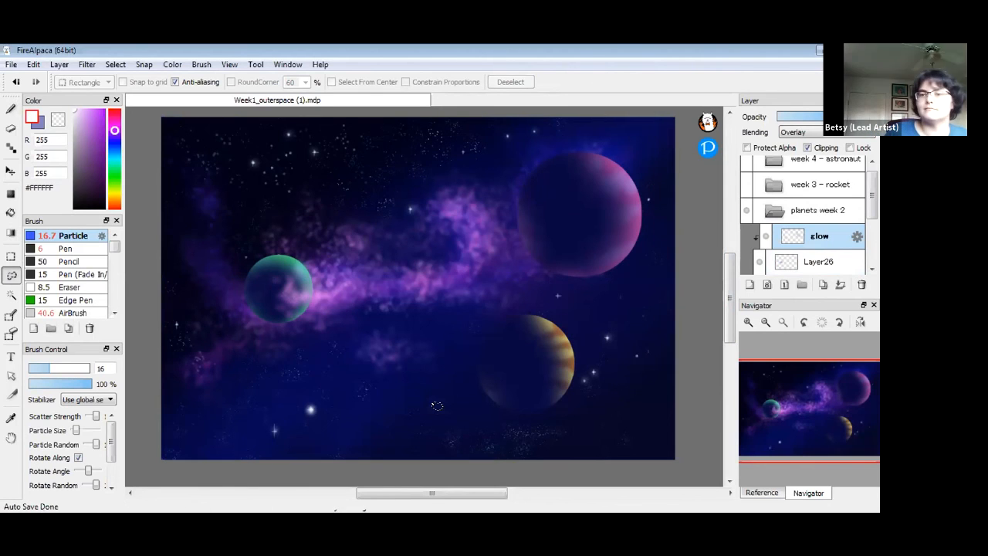
# Collapse planets week 2, then add an empty layer folder and delete it with the trash button
pyautogui.click(775, 212)
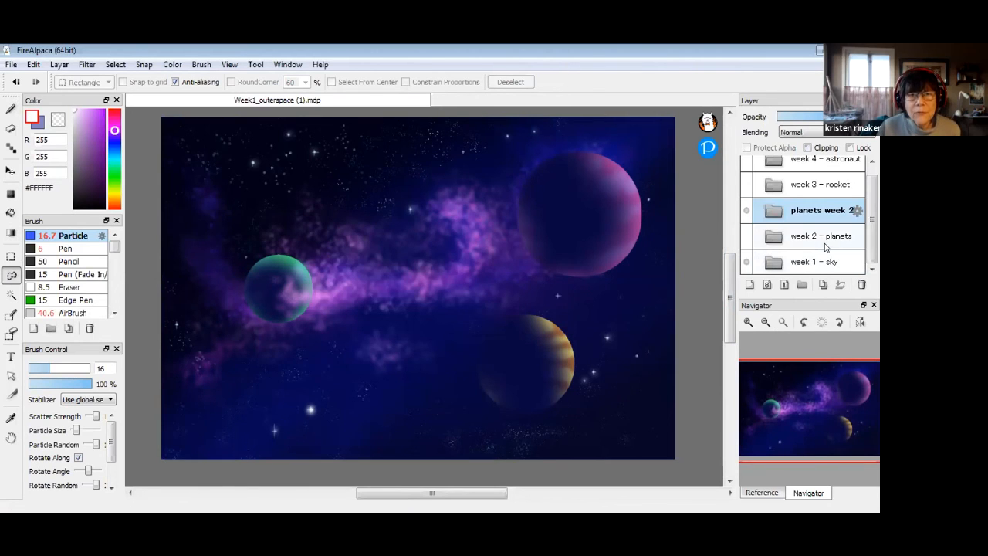
pyautogui.click(801, 286)
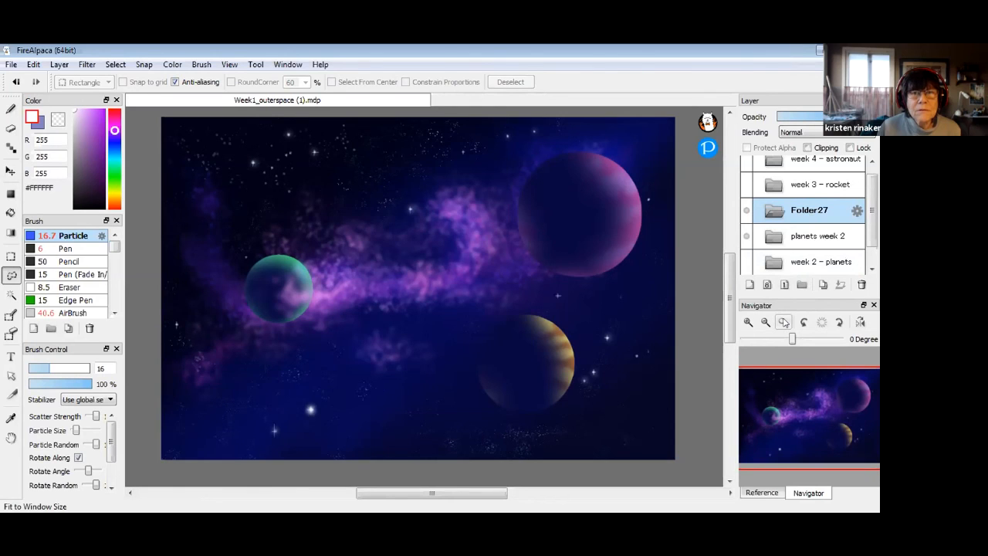
pyautogui.click(859, 282)
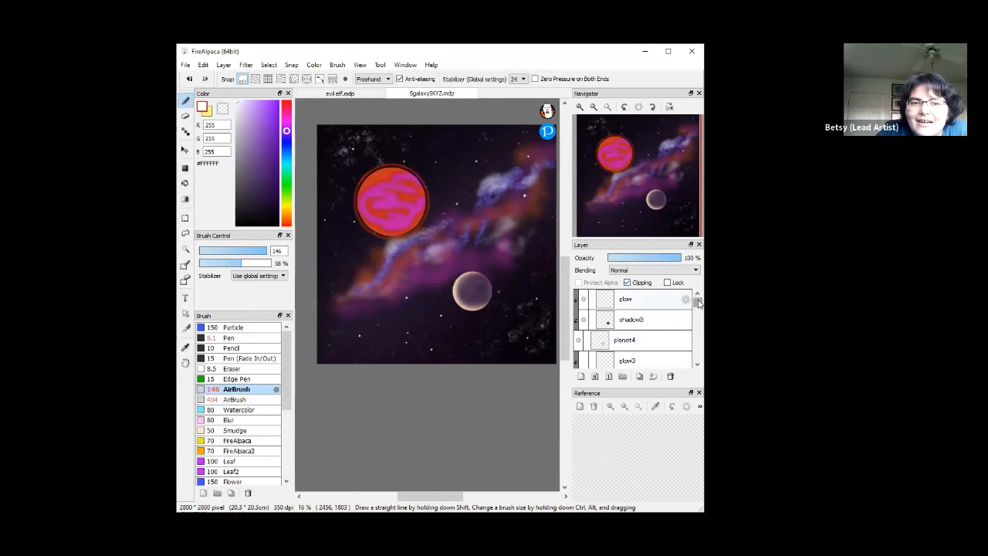
# Delete the four layer folders Folder24, Folder23, Folder22 and Folder21, removing the planet's red colouring
pyautogui.moveTo(699, 304)
pyautogui.mouseDown()
pyautogui.moveTo(698, 333)
pyautogui.moveTo(697, 320)
pyautogui.mouseUp()
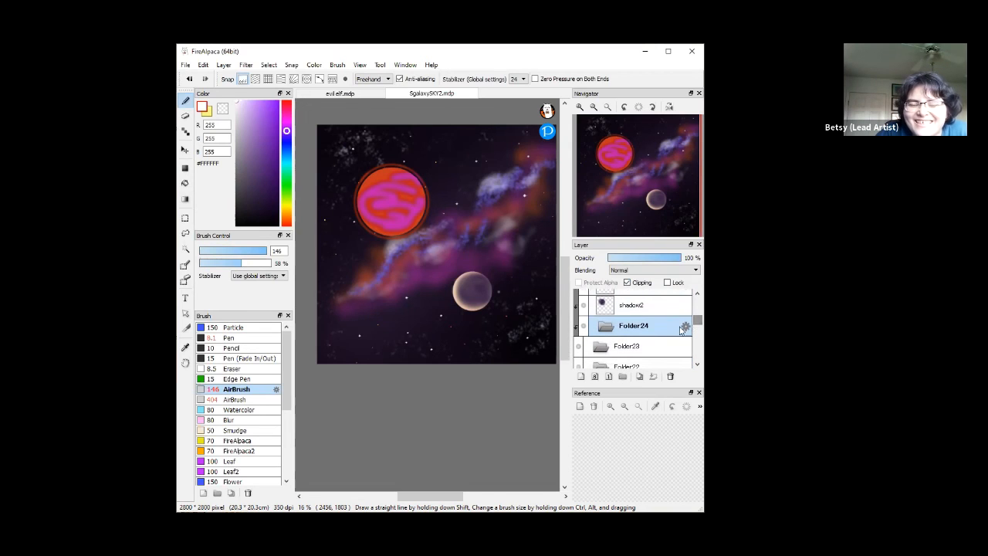
pyautogui.click(671, 376)
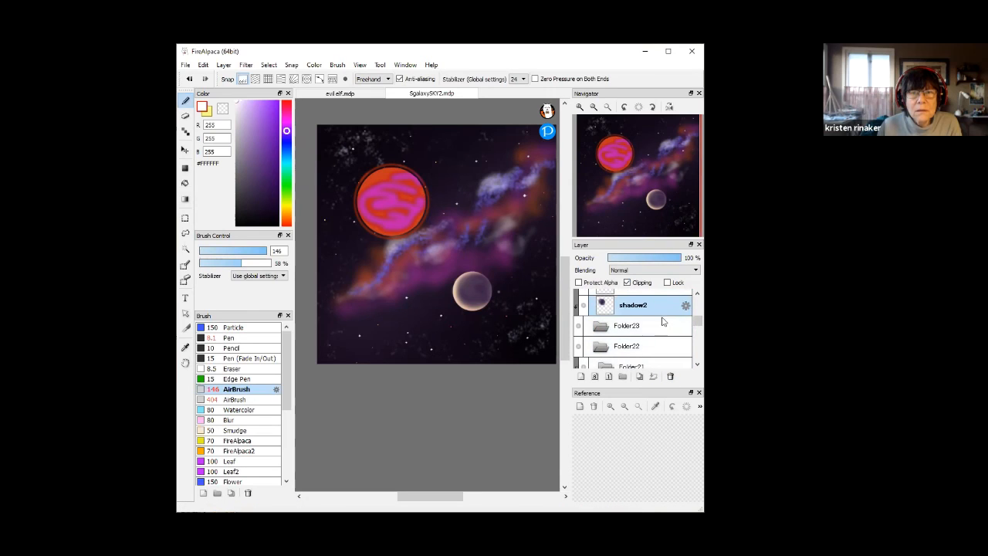
pyautogui.click(667, 331)
pyautogui.click(670, 375)
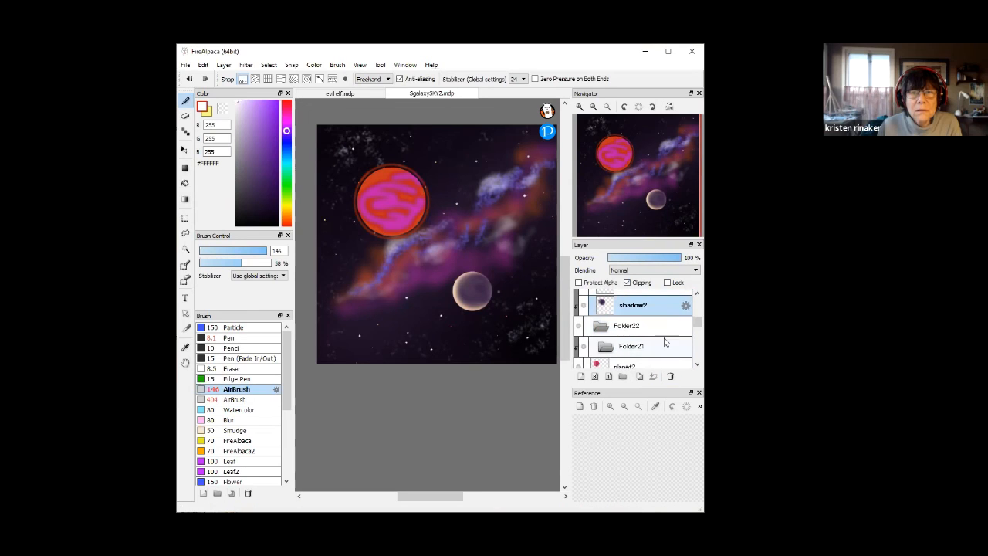
pyautogui.click(664, 331)
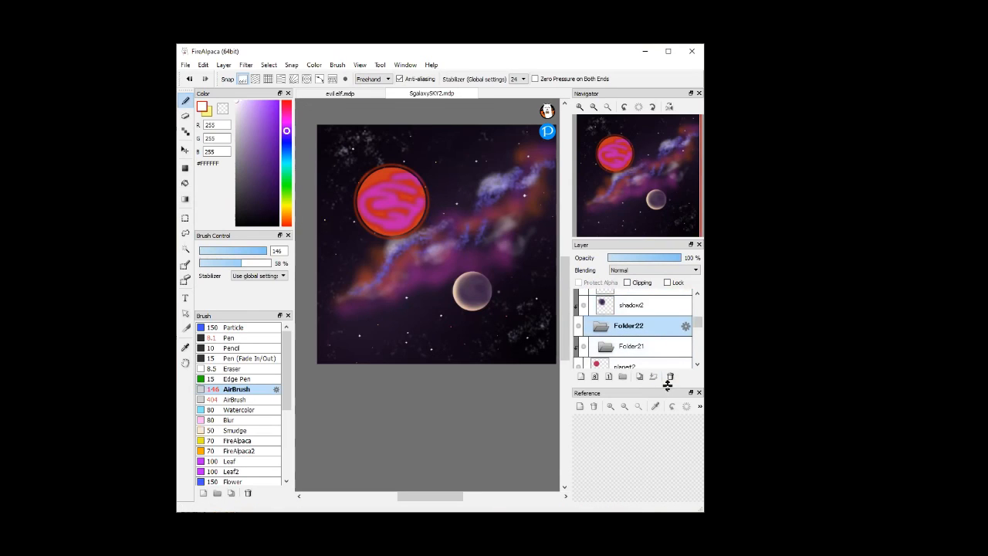
pyautogui.click(669, 376)
pyautogui.click(664, 330)
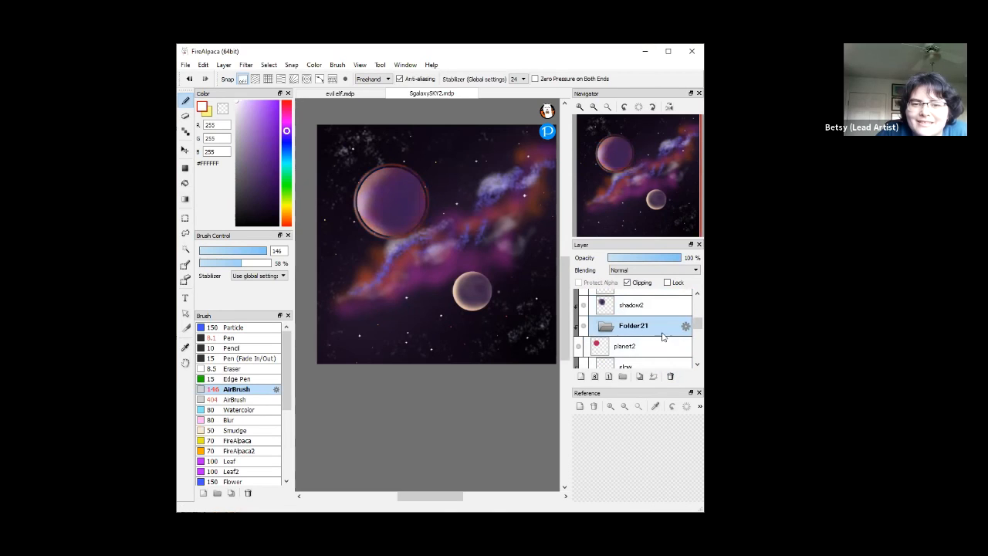
pyautogui.click(671, 376)
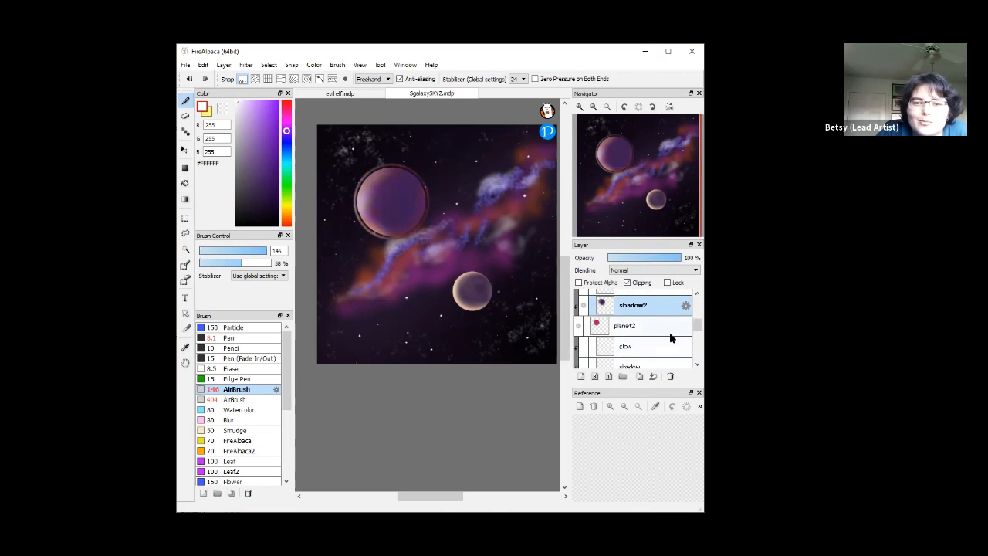
pyautogui.moveTo(697, 326); pyautogui.dragTo(701, 289)
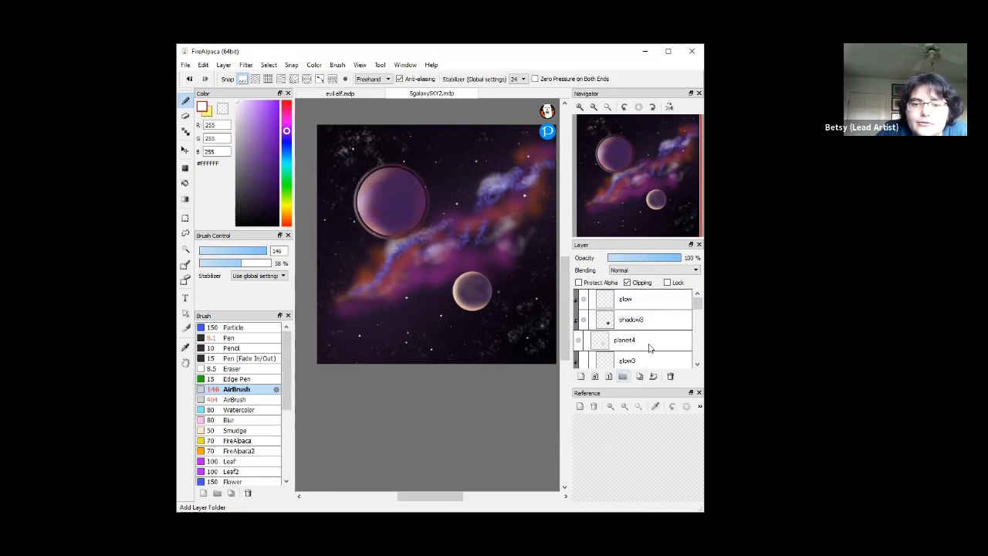
# Add a new layer folder above the glow layer and name it planets
pyautogui.click(662, 305)
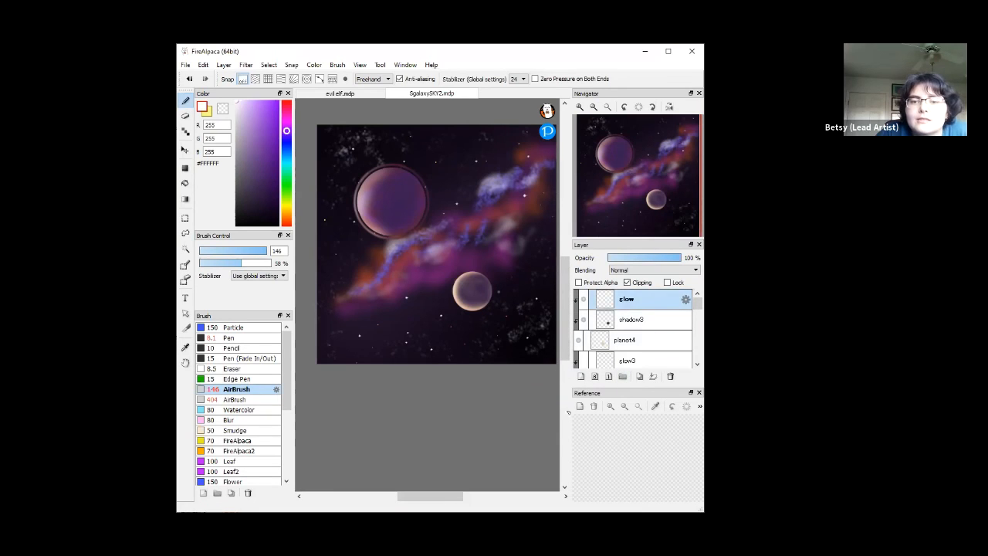
pyautogui.click(623, 377)
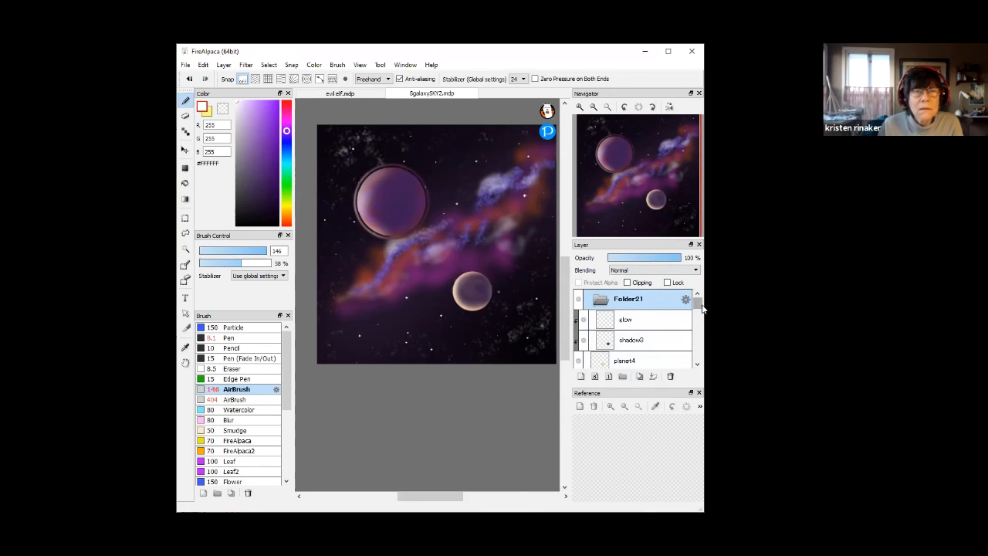
pyautogui.doubleClick(628, 304)
pyautogui.write('planets')
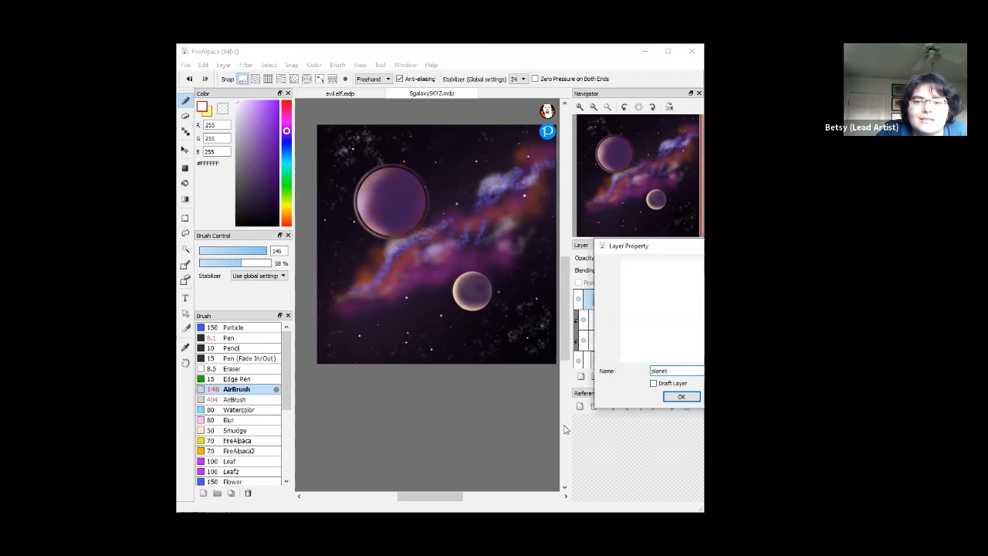
pyautogui.click(681, 397)
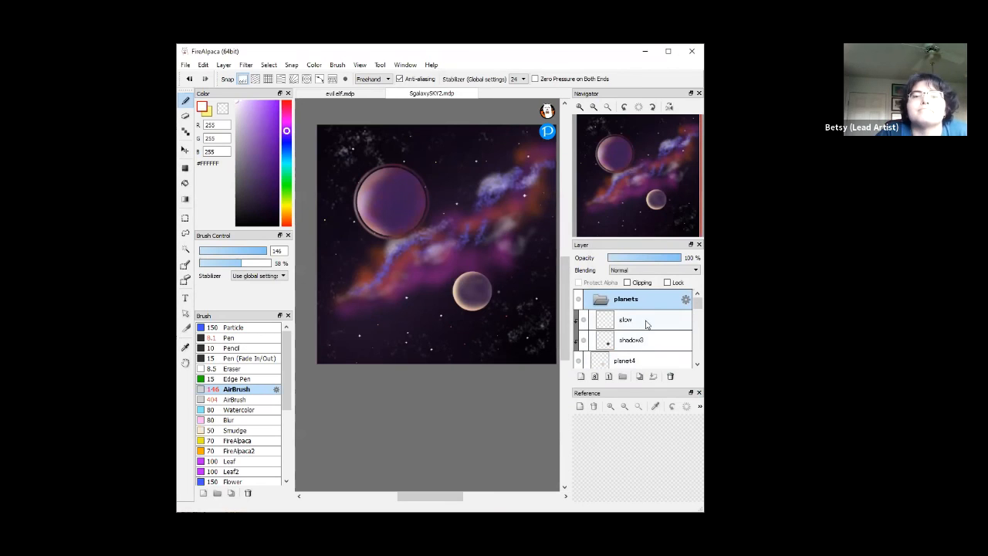
# Move glow, shadow3 and planet4, in that order, into the planets folder
pyautogui.click(647, 324)
pyautogui.doubleClick(647, 320)
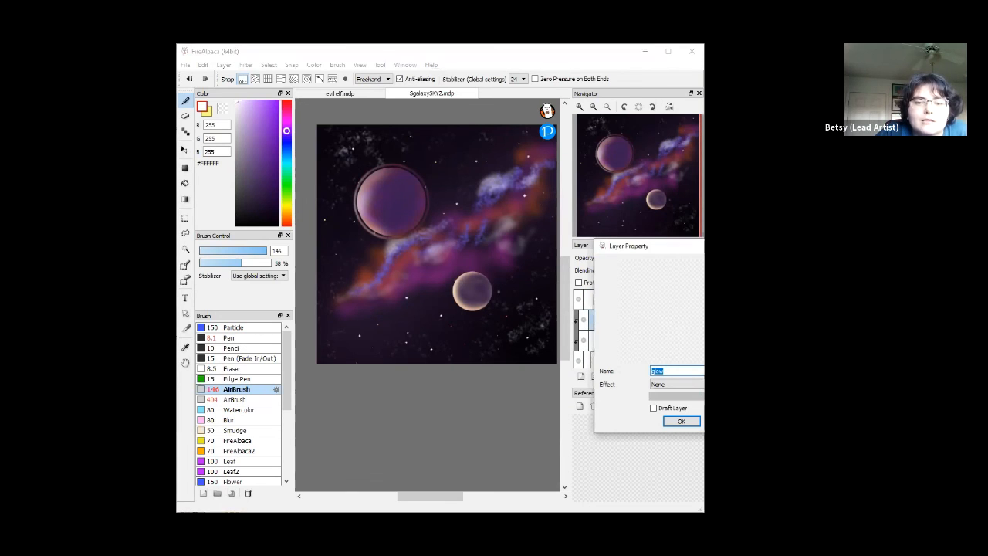
pyautogui.press('Return')
pyautogui.moveTo(648, 324); pyautogui.dragTo(652, 299)
pyautogui.moveTo(641, 345); pyautogui.dragTo(656, 316)
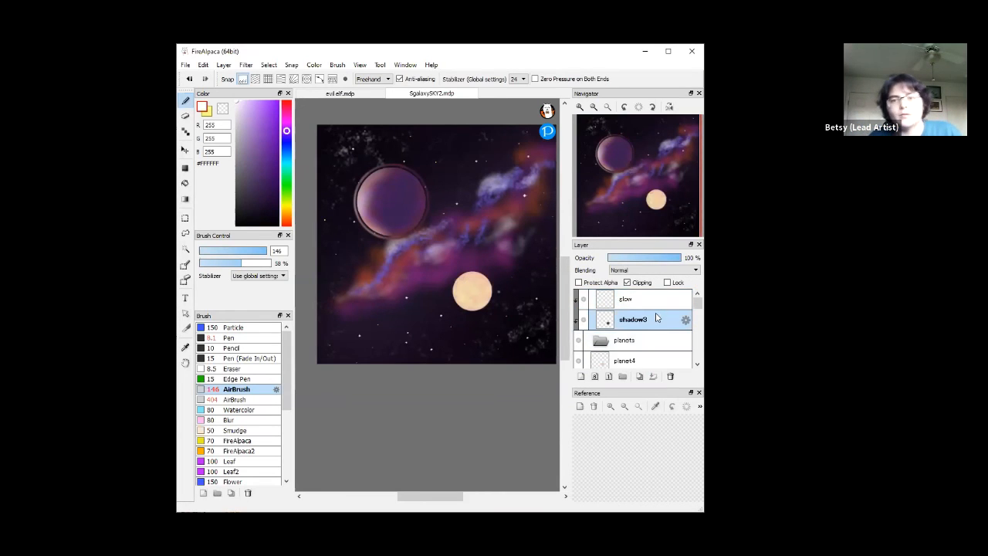
pyautogui.moveTo(641, 361); pyautogui.dragTo(657, 338)
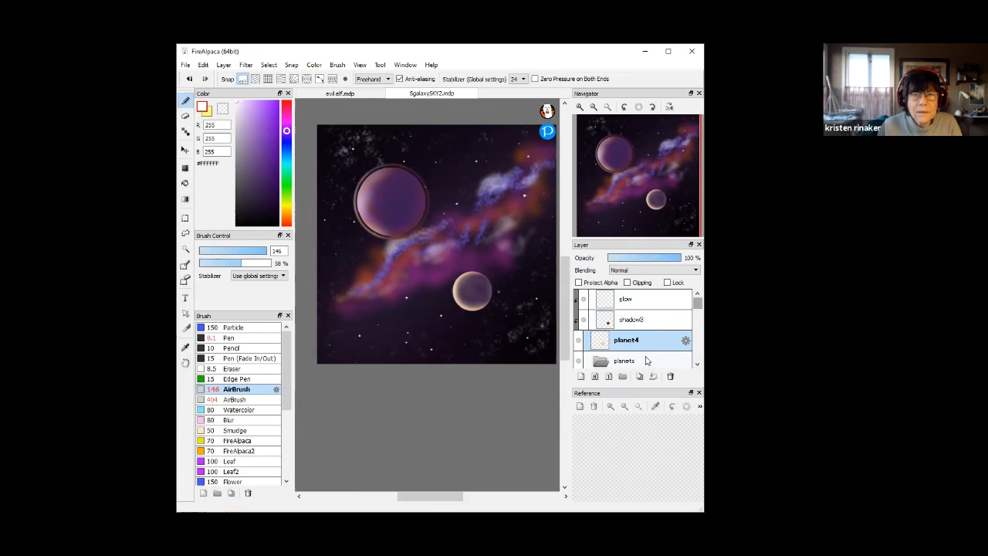
pyautogui.moveTo(641, 301); pyautogui.dragTo(652, 361)
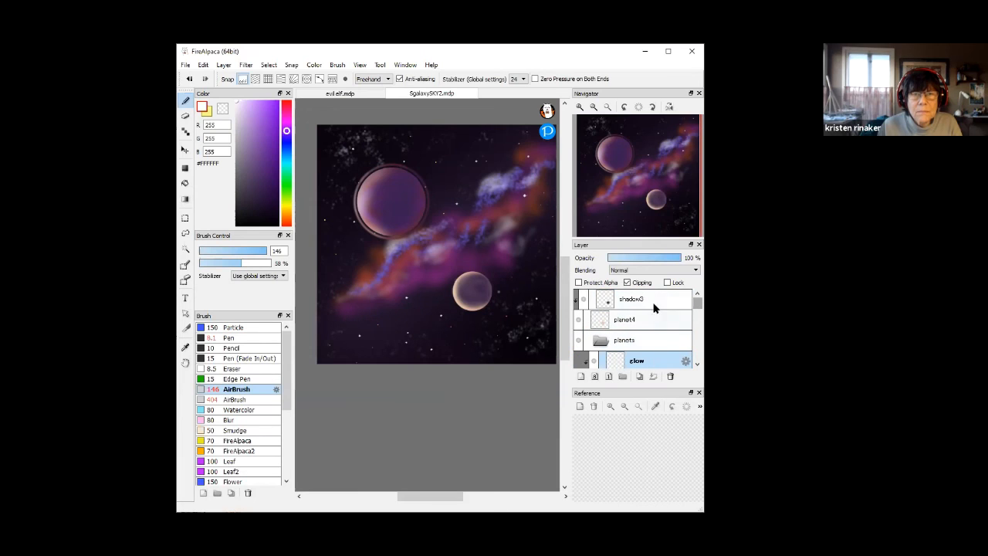
pyautogui.moveTo(651, 302); pyautogui.dragTo(654, 361)
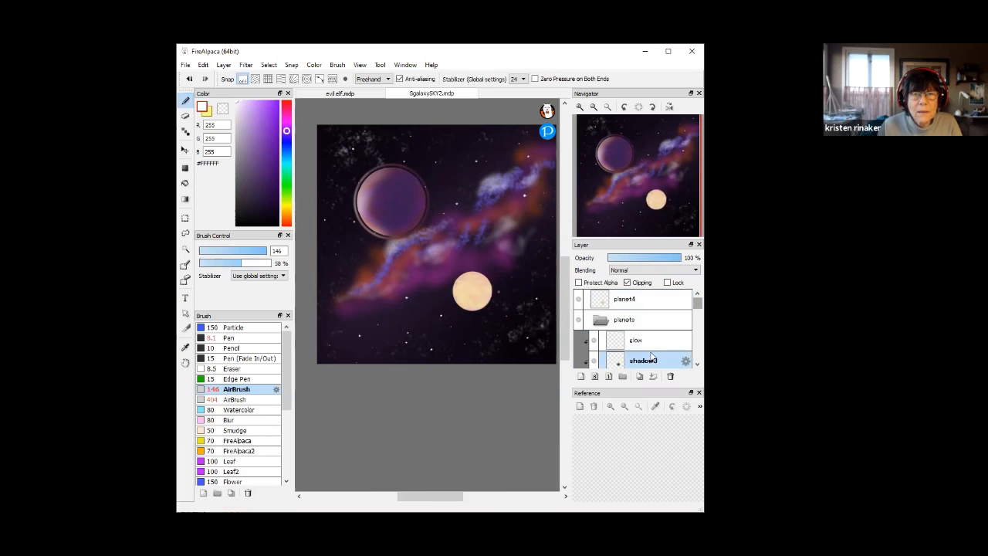
pyautogui.moveTo(648, 303)
pyautogui.mouseDown()
pyautogui.moveTo(648, 361)
pyautogui.moveTo(663, 359)
pyautogui.mouseUp()
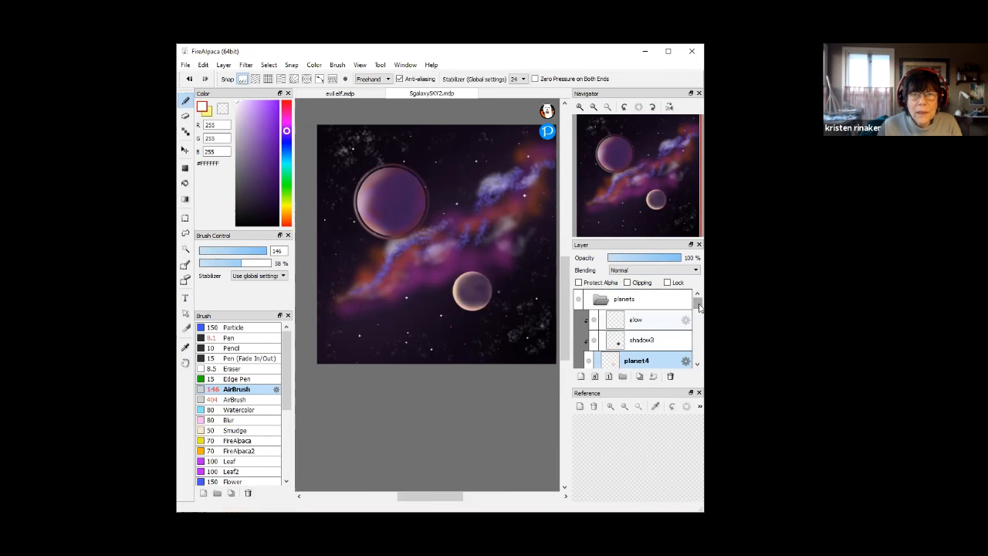
pyautogui.moveTo(697, 306); pyautogui.dragTo(683, 338)
# Create an empty layer folder, Folder22, just above the round stars layer
pyautogui.scroll(2, 683, 338)
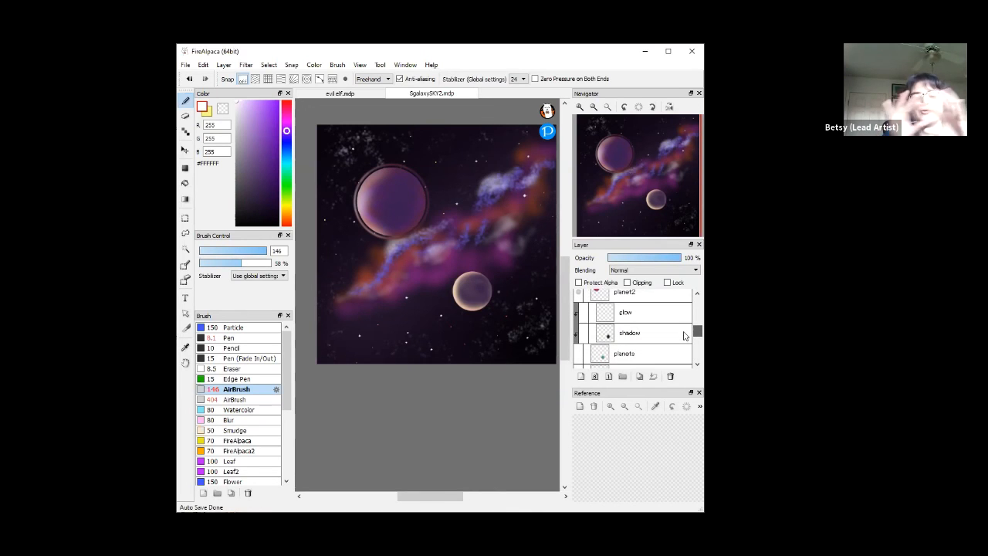
pyautogui.scroll(-2, 683, 338)
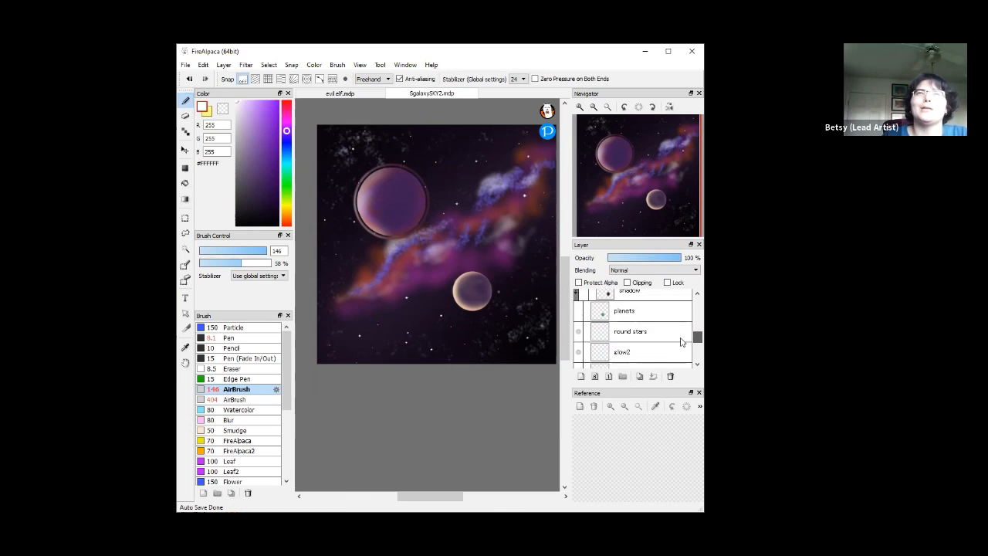
pyautogui.click(656, 340)
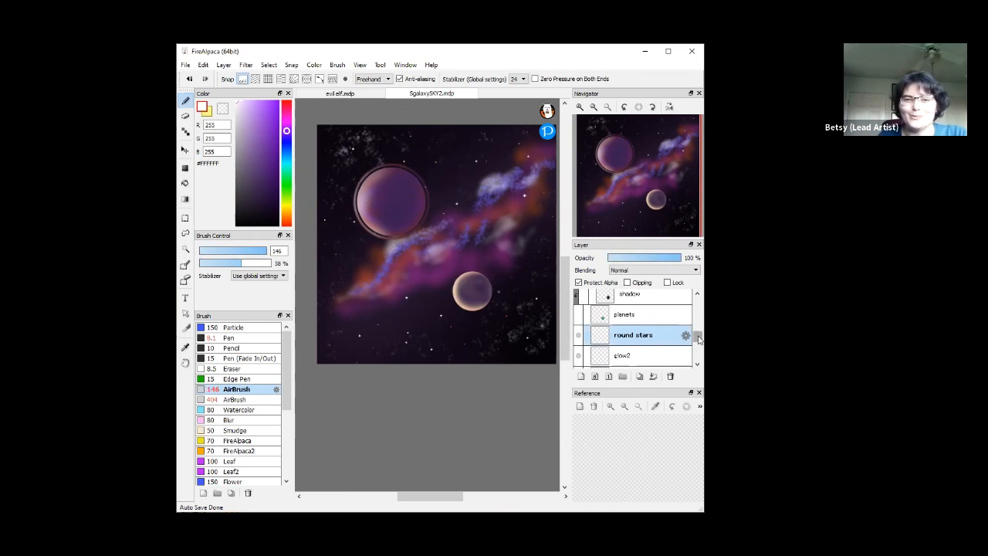
pyautogui.click(622, 375)
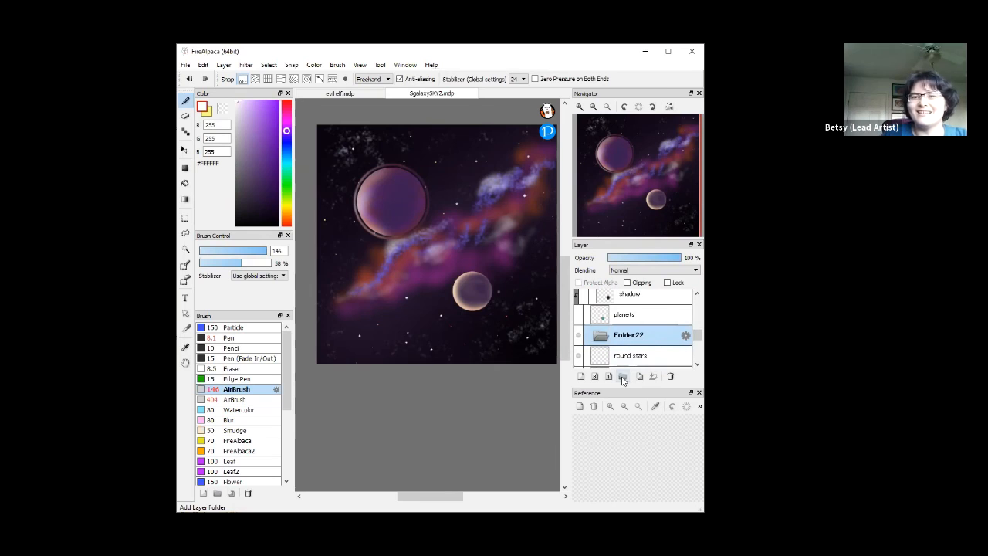
# Rename Folder22 to background
pyautogui.doubleClick(629, 335)
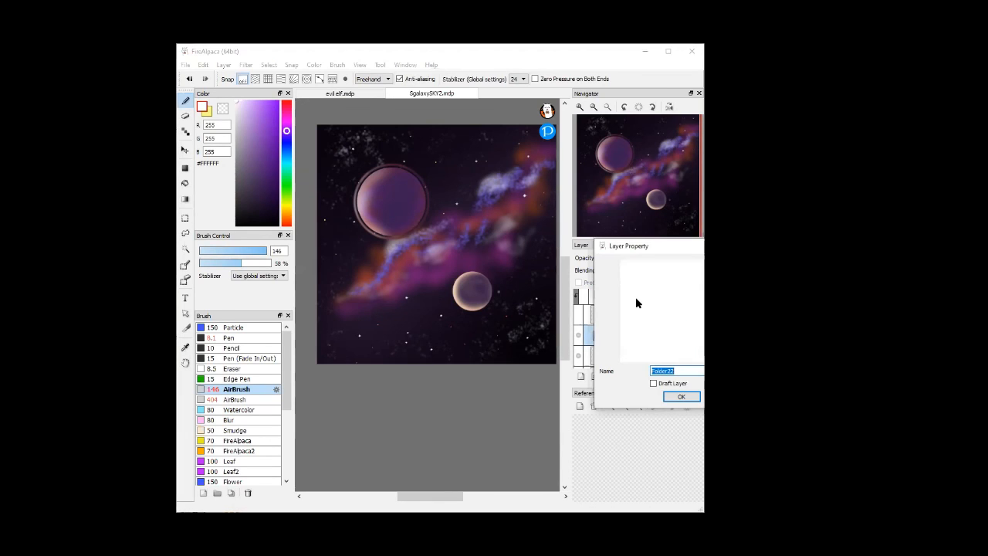
pyautogui.write('ba')
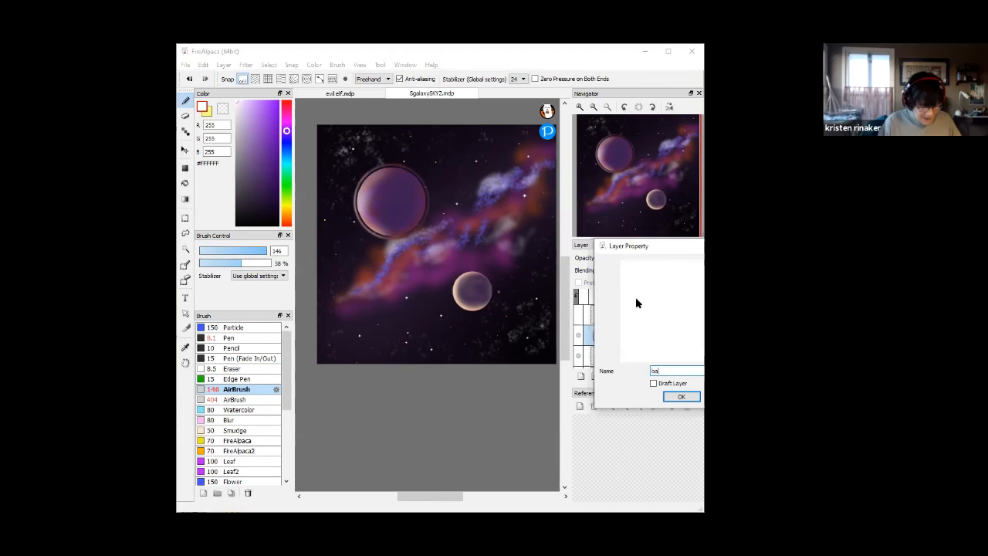
pyautogui.write('ckgr')
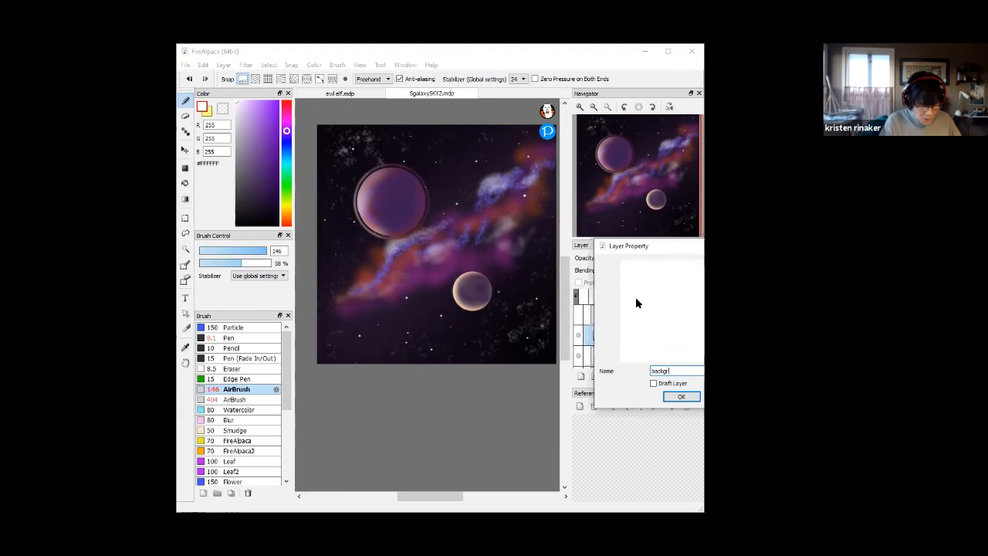
pyautogui.write('ound')
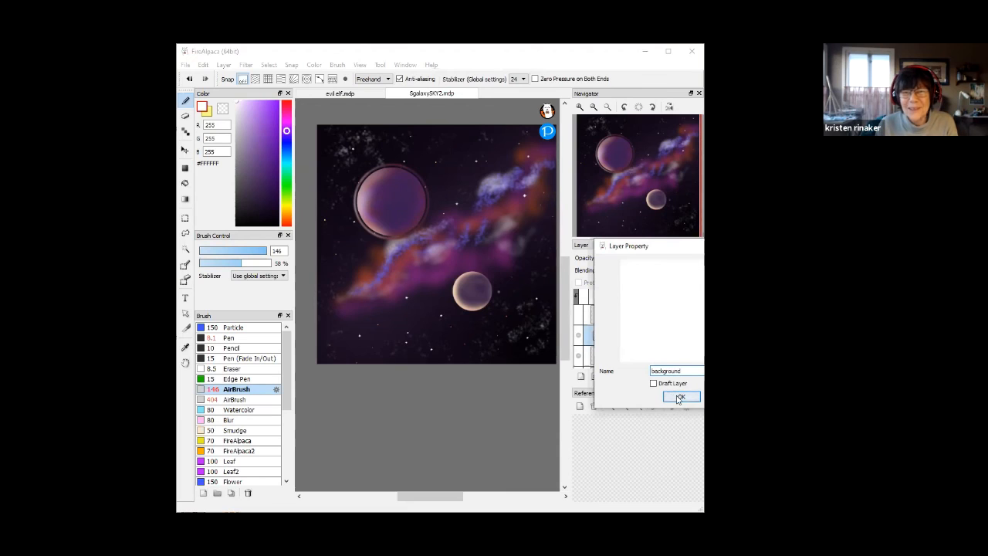
pyautogui.click(679, 398)
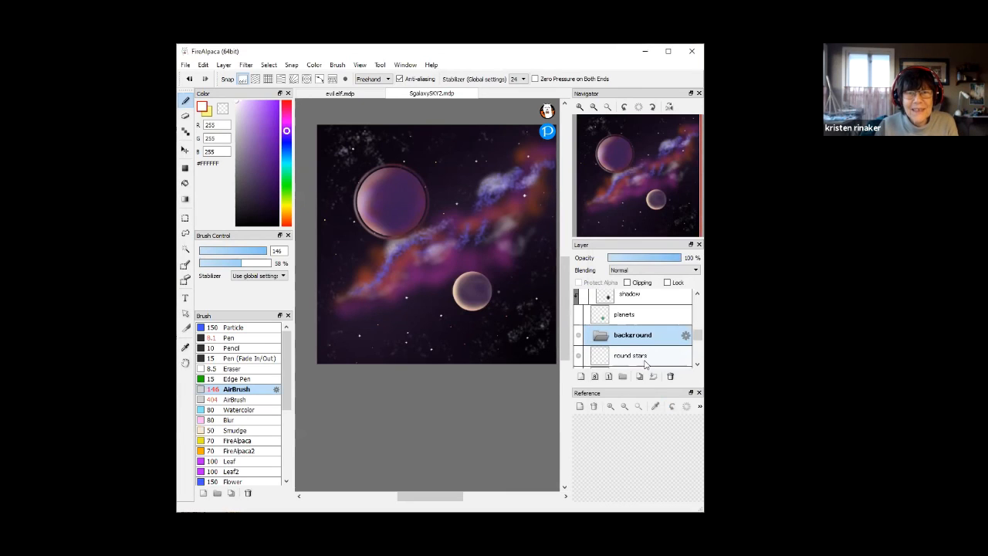
# Move the round stars, glow2 and close stars layers into the background folder
pyautogui.click(649, 355)
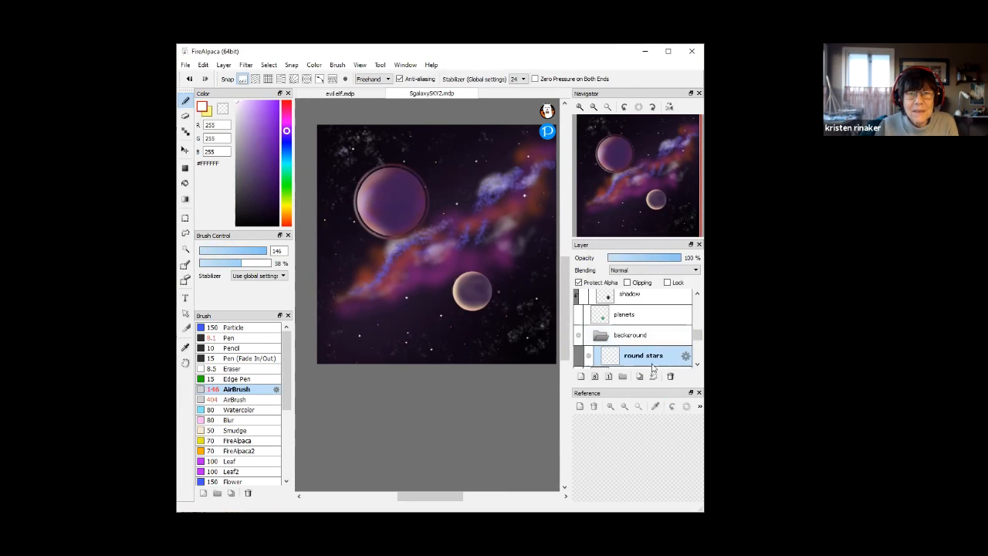
pyautogui.click(697, 363)
pyautogui.moveTo(641, 340); pyautogui.dragTo(654, 303)
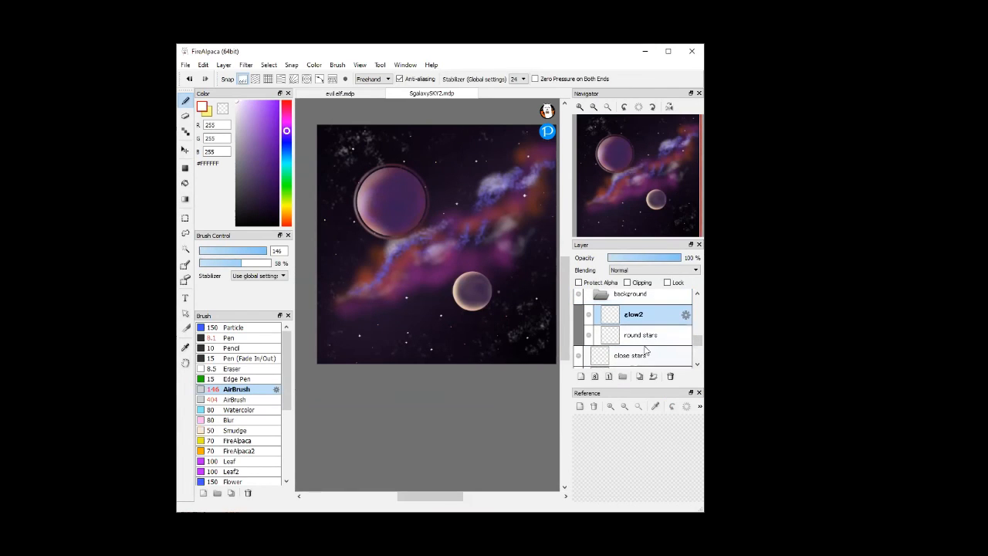
pyautogui.click(697, 363)
pyautogui.moveTo(647, 318); pyautogui.dragTo(647, 307)
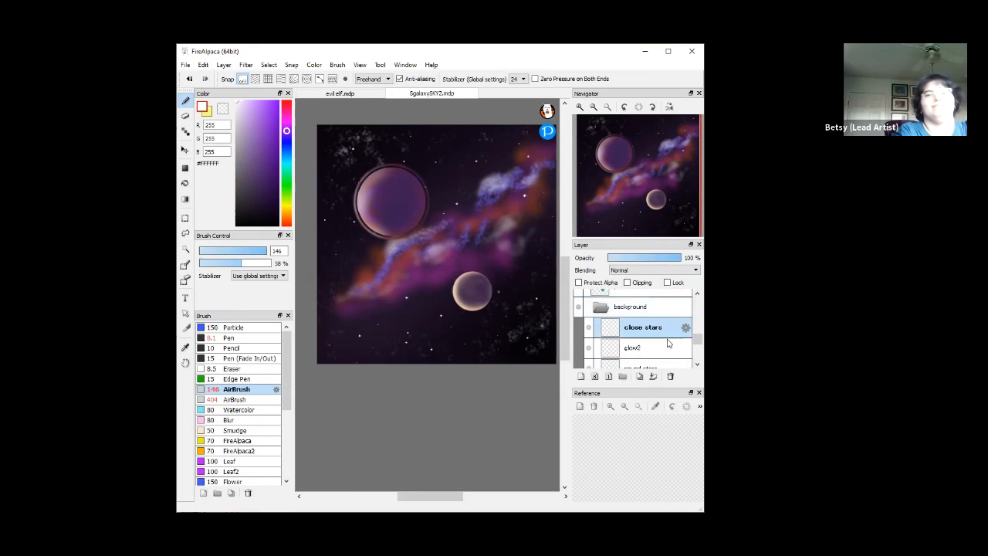
pyautogui.click(697, 363)
pyautogui.click(698, 364)
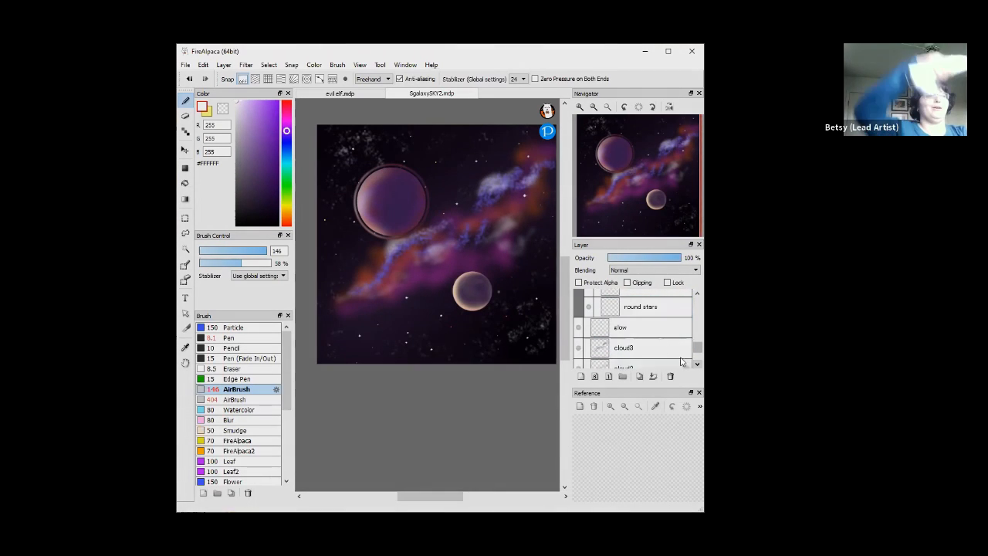
pyautogui.moveTo(656, 330)
pyautogui.mouseDown()
pyautogui.moveTo(653, 285)
pyautogui.moveTo(649, 331)
pyautogui.moveTo(668, 335)
pyautogui.mouseUp()
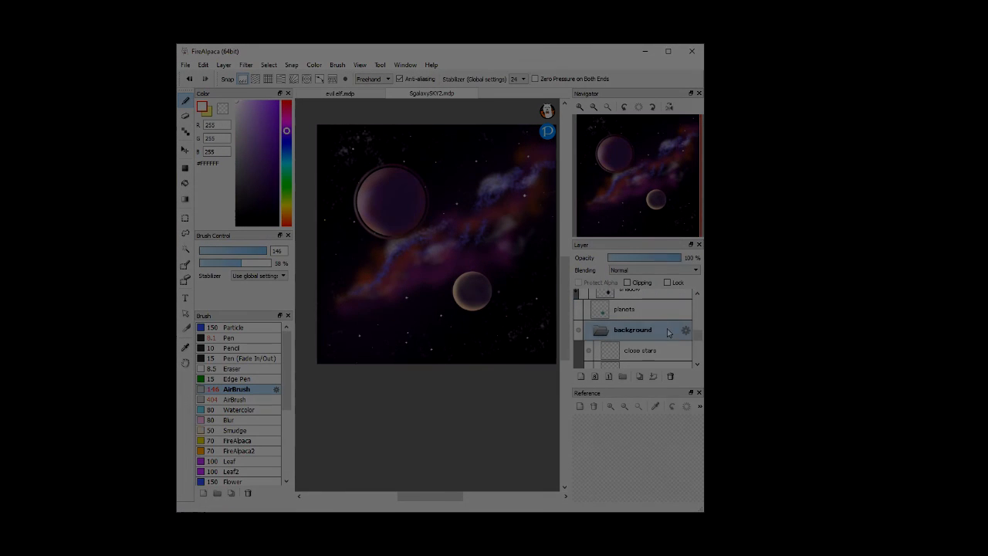